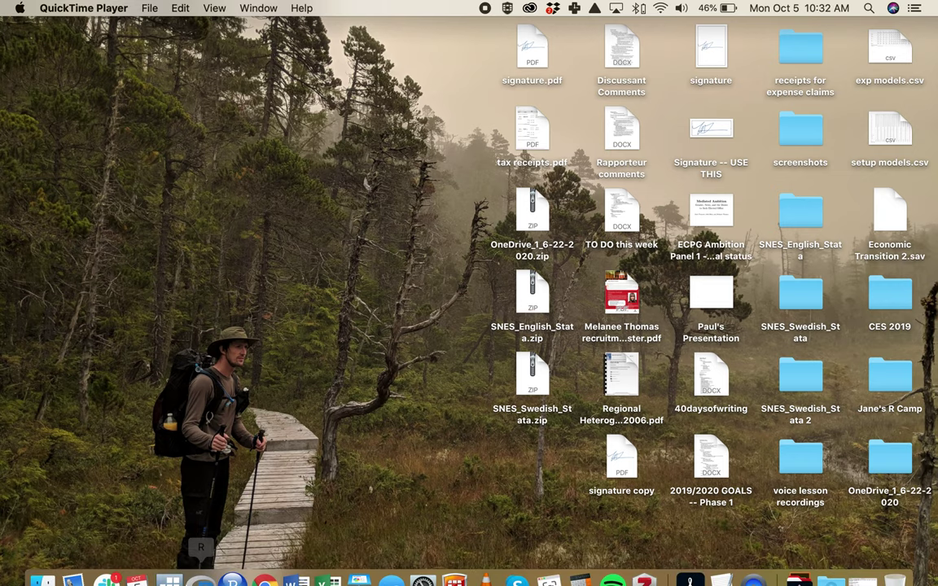
# - Launch Stata/SE 14.2 from the Dock
pyautogui.moveTo(173, 576)
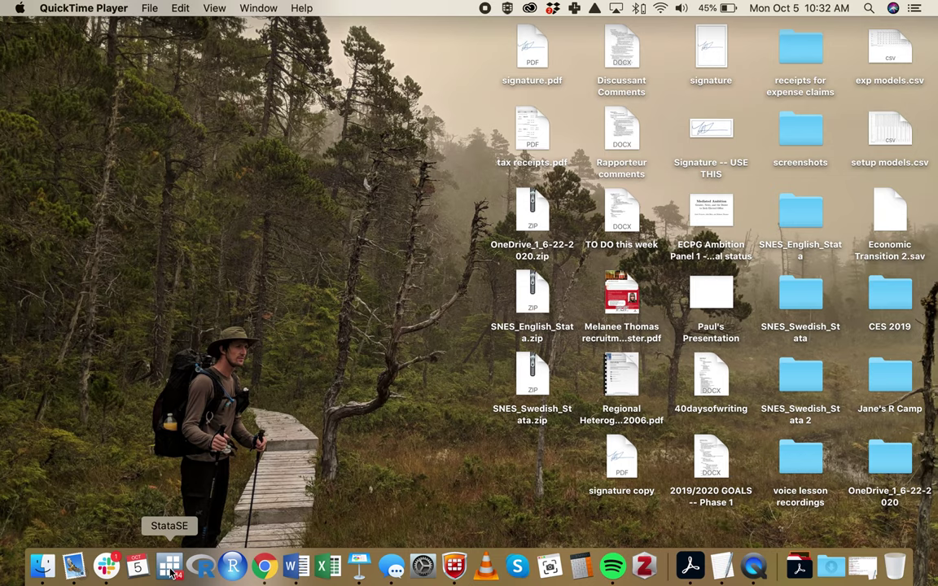
pyautogui.click(169, 569)
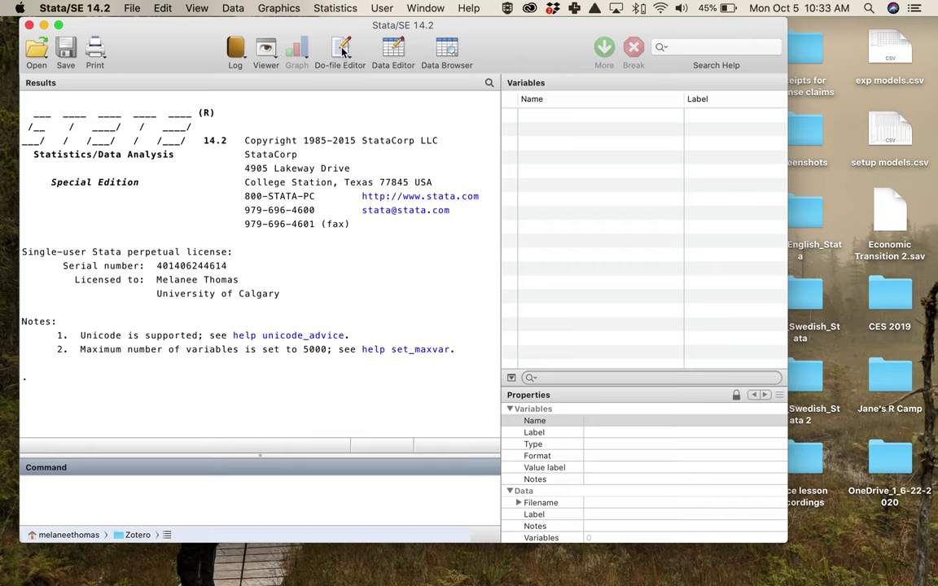
# - Create a new blank do-file from the File > New menu
pyautogui.click(131, 9)
pyautogui.moveTo(143, 25)
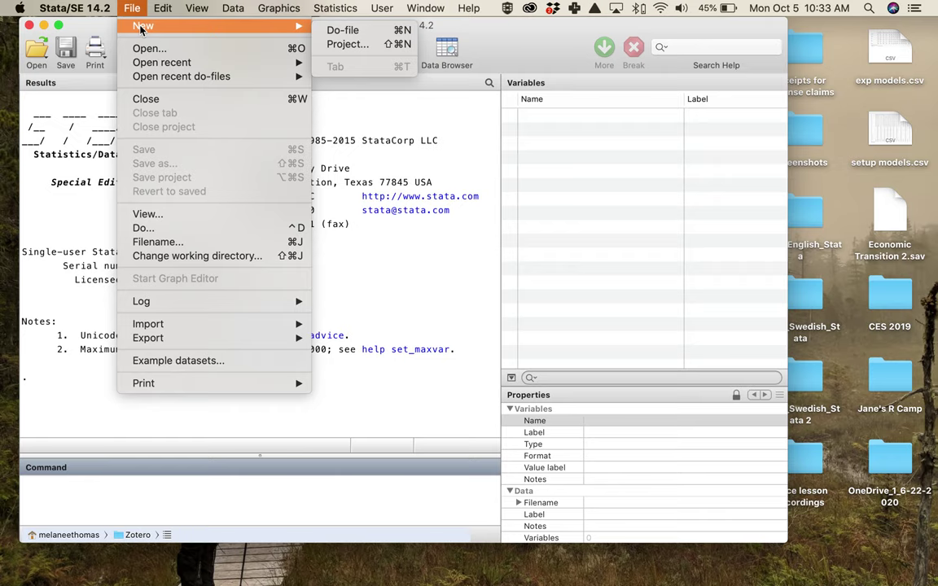
pyautogui.click(333, 30)
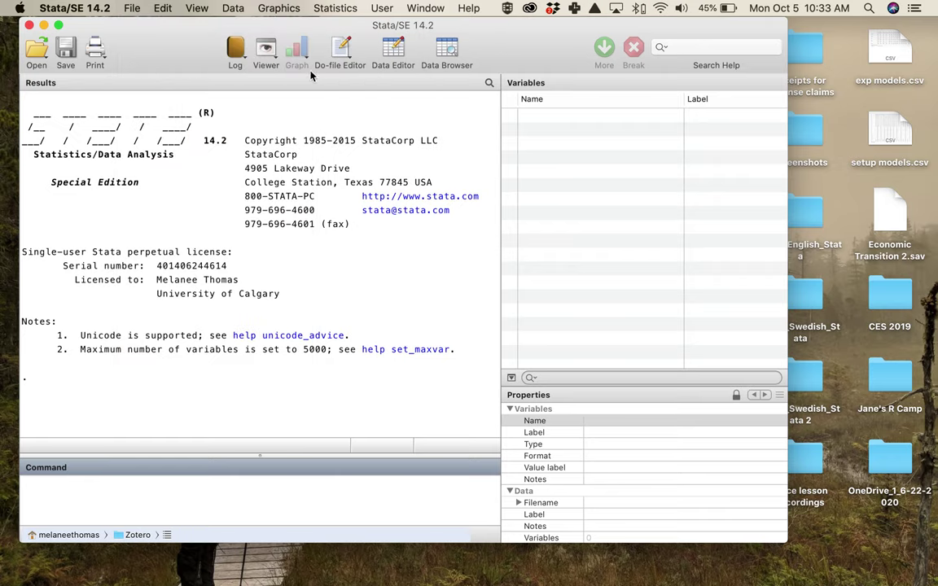
pyautogui.click(342, 49)
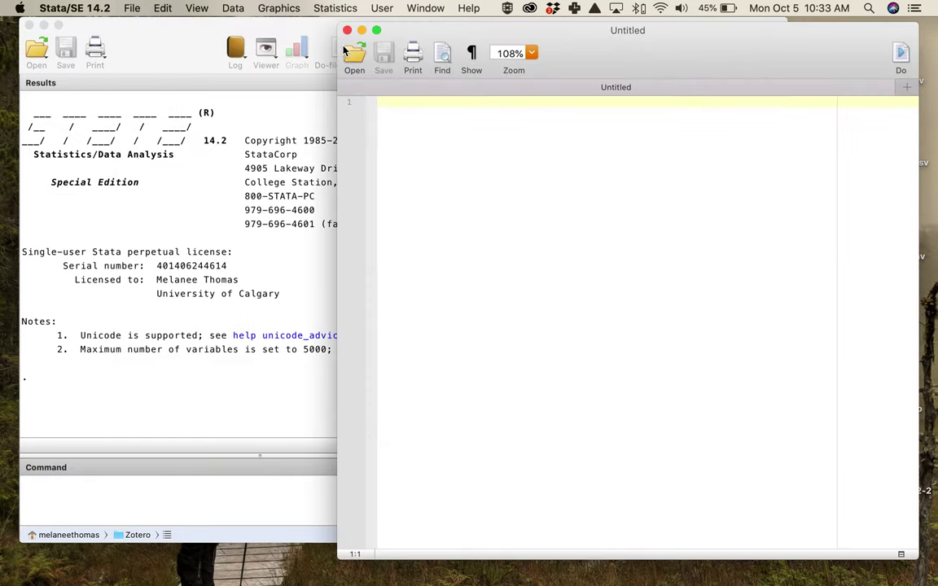
# - Position the Untitled do-file editor beside the main Stata window
pyautogui.moveTo(680, 54); pyautogui.dragTo(689, 57)
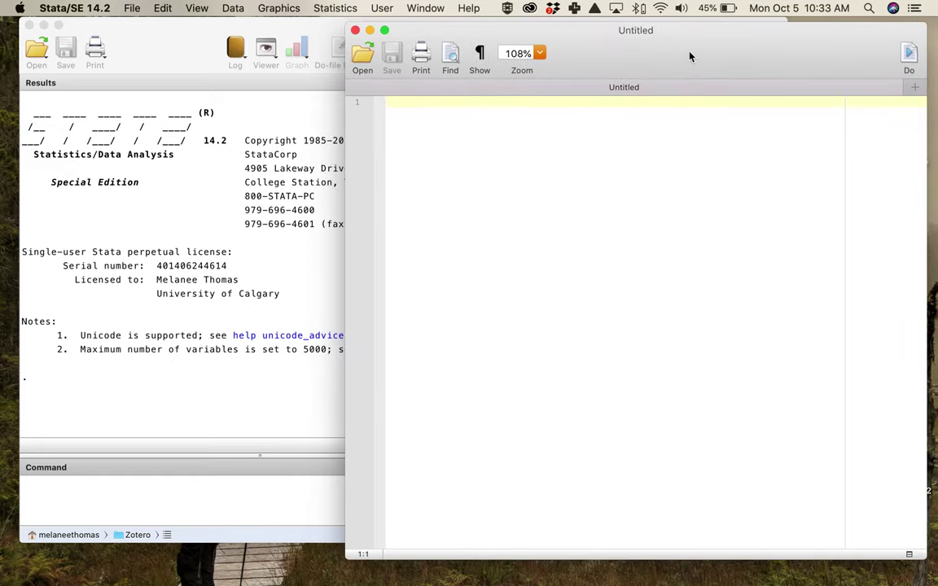
pyautogui.moveTo(689, 56); pyautogui.dragTo(674, 75)
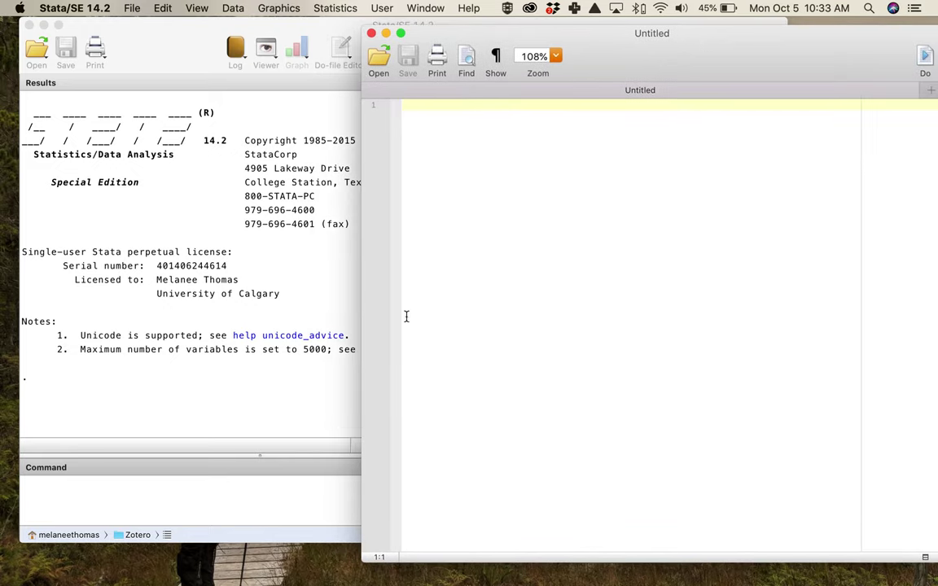
pyautogui.click(170, 496)
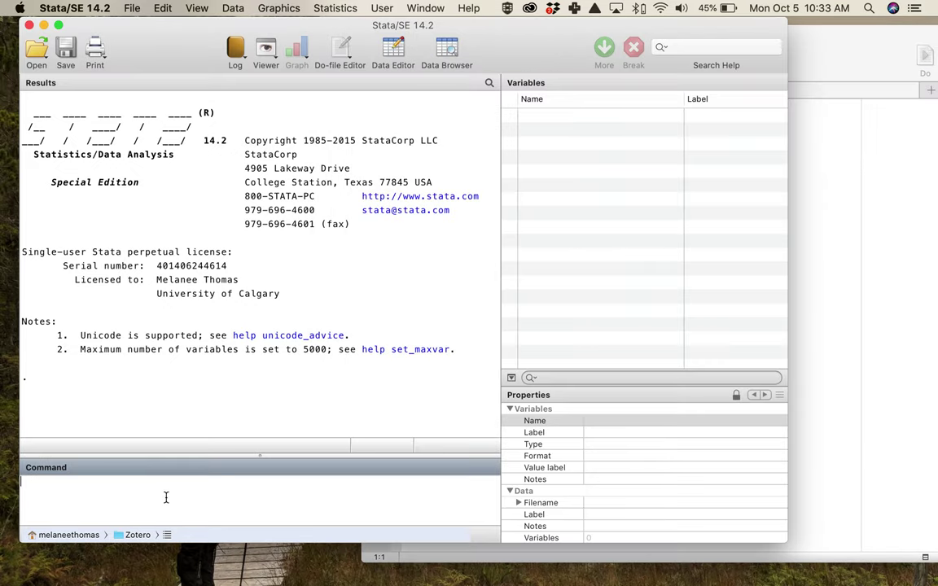
pyautogui.click(829, 355)
pyautogui.moveTo(697, 53); pyautogui.dragTo(681, 53)
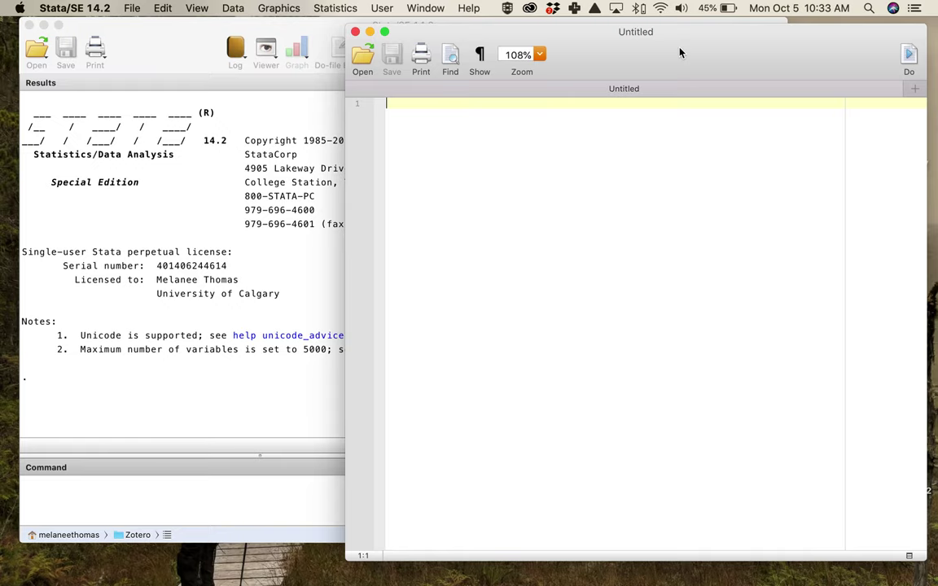
# - Type the starred title comment 'Tutorial #3: Recoding and Missing Data'
pyautogui.write('***')
pyautogui.write('alskdjfalskjdlkas;lk')
pyautogui.press('BackSpace')
pyautogui.press('BackSpace')
pyautogui.press('BackSpace')
pyautogui.write('j')
pyautogui.press('BackSpace')
pyautogui.press('BackSpace')
pyautogui.press('BackSpace')
pyautogui.press('BackSpace')
pyautogui.press('BackSpace')
pyautogui.press('BackSpace')
pyautogui.press('BackSpace')
pyautogui.press('BackSpace')
pyautogui.press('BackSpace')
pyautogui.press('BackSpace')
pyautogui.press('BackSpace')
pyautogui.press('BackSpace')
pyautogui.press('BackSpace')
pyautogui.press('BackSpace')
pyautogui.press('BackSpace')
pyautogui.press('BackSpace')
pyautogui.press('BackSpace')
pyautogui.press('BackSpace')
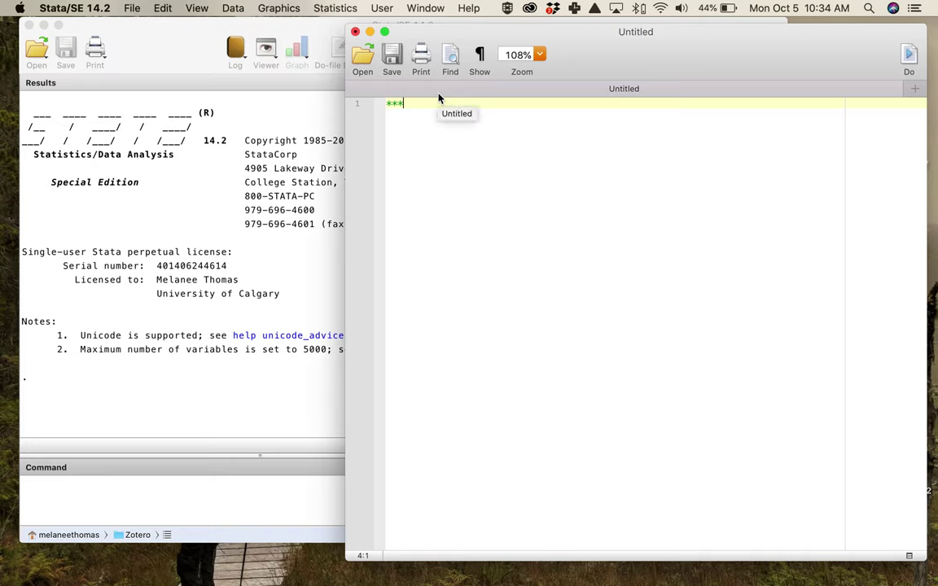
pyautogui.write('Tutorial #3: Recoding and ')
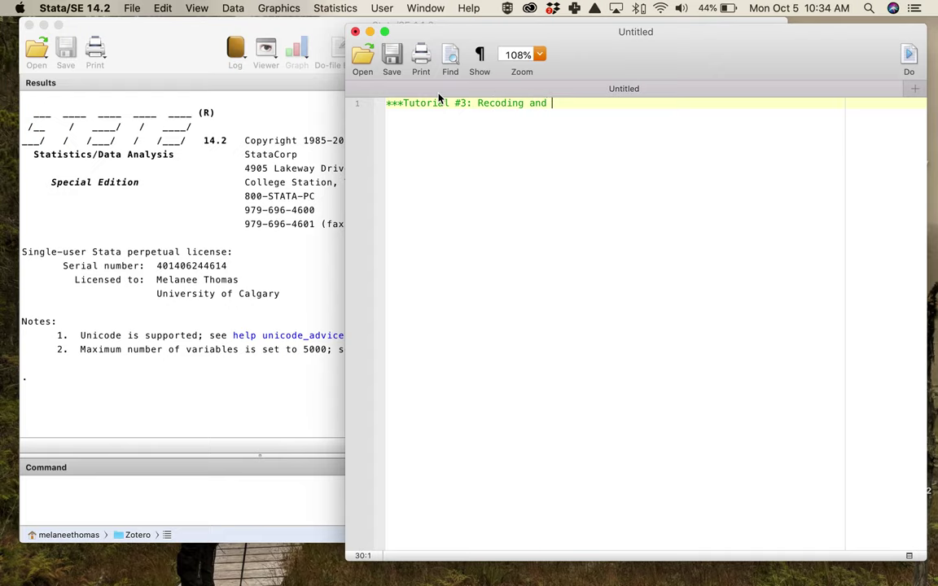
pyautogui.write('Missing Data')
pyautogui.press('Return')
pyautogui.press('Return')
# - Add a 'What is recoding?' comment defining it as transforming raw data for analysis
pyautogui.write('**What is a')
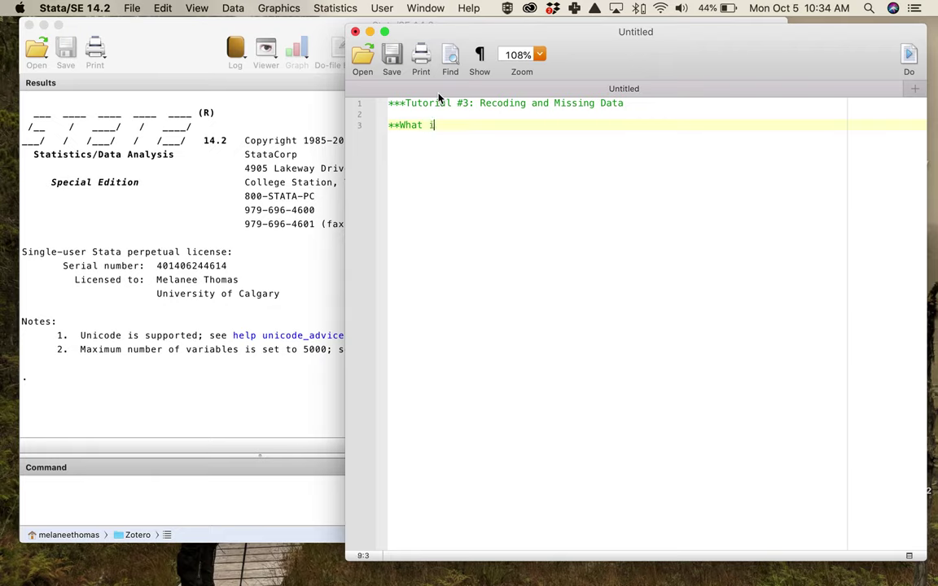
pyautogui.press('BackSpace')
pyautogui.press('BackSpace')
pyautogui.write('recoding?')
pyautogui.press('Return')
pyautogui.write('**transform r')
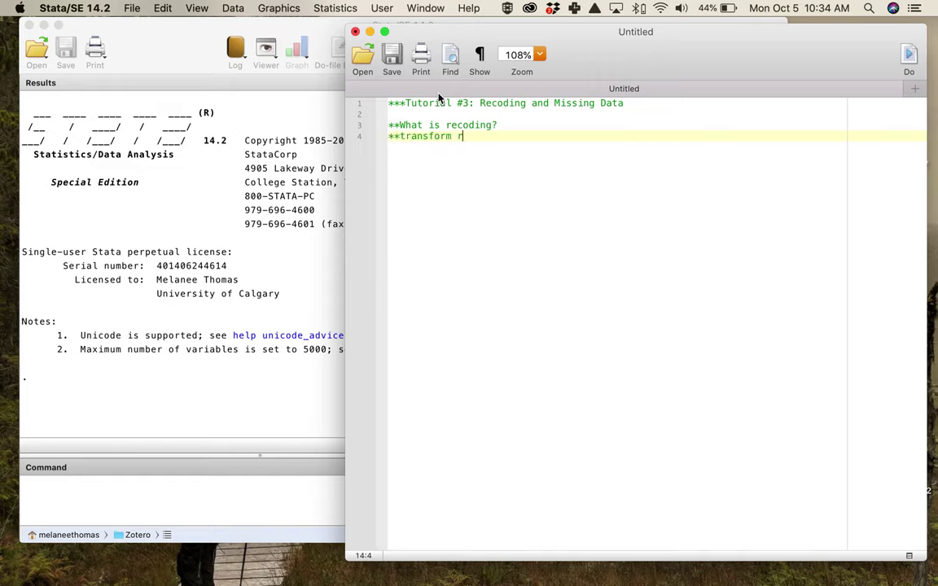
pyautogui.write('aw data (i.e. the variables ')
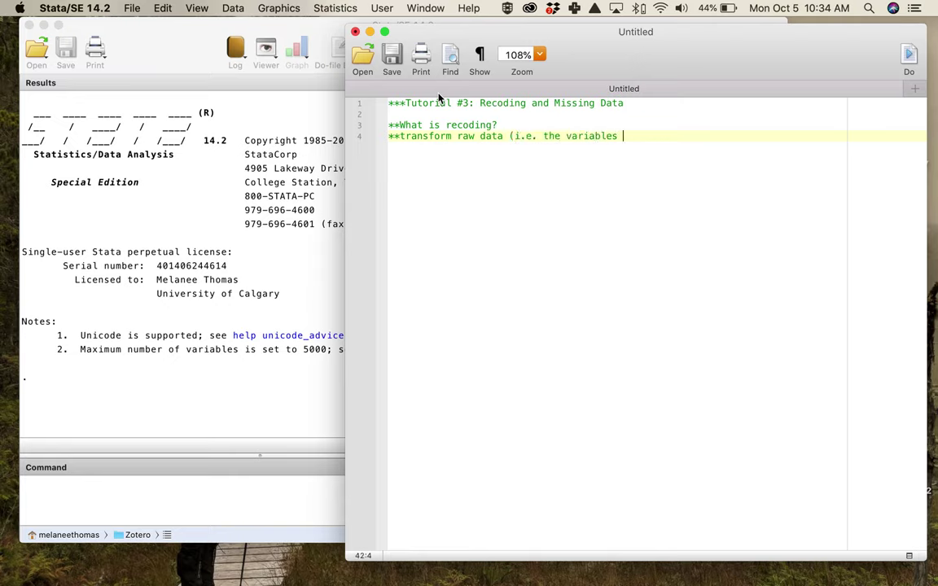
pyautogui.write("that arready in the data) into a form that's more useful for anla")
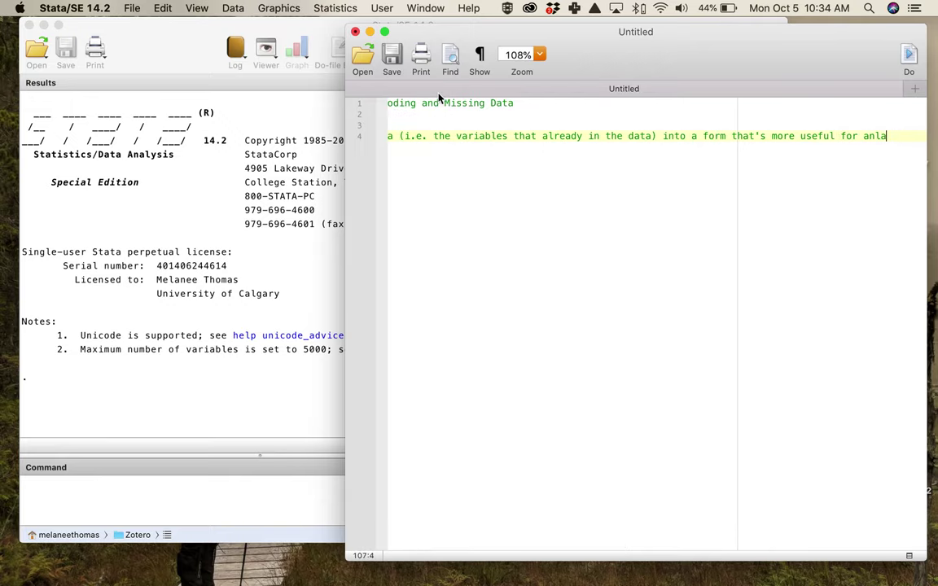
pyautogui.press('BackSpace')
pyautogui.press('BackSpace')
pyautogui.write('alysis')
pyautogui.press('Return')
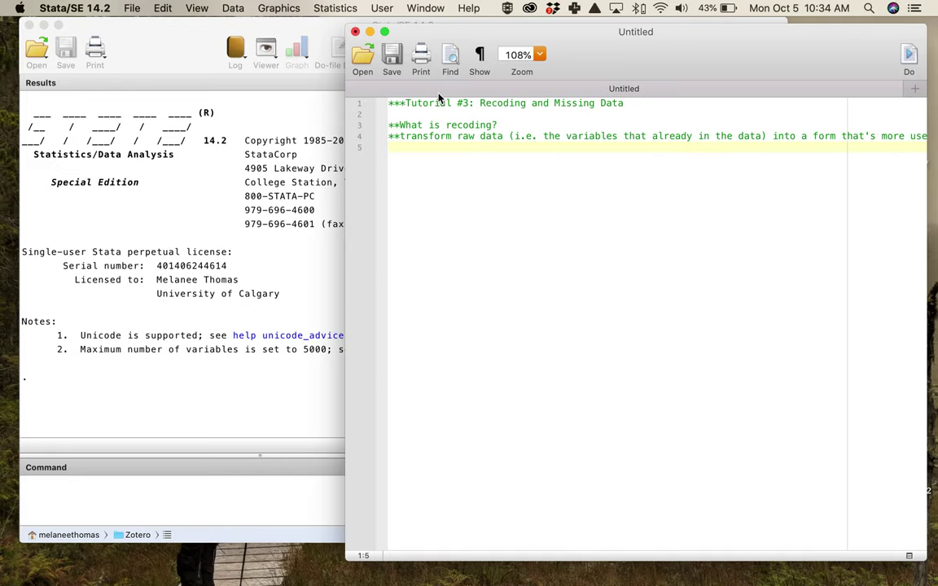
# - Add comments 'Why do we need to do this?' and 'A few reasons: 1) missing data'
pyautogui.write('**Why do we need to do this?')
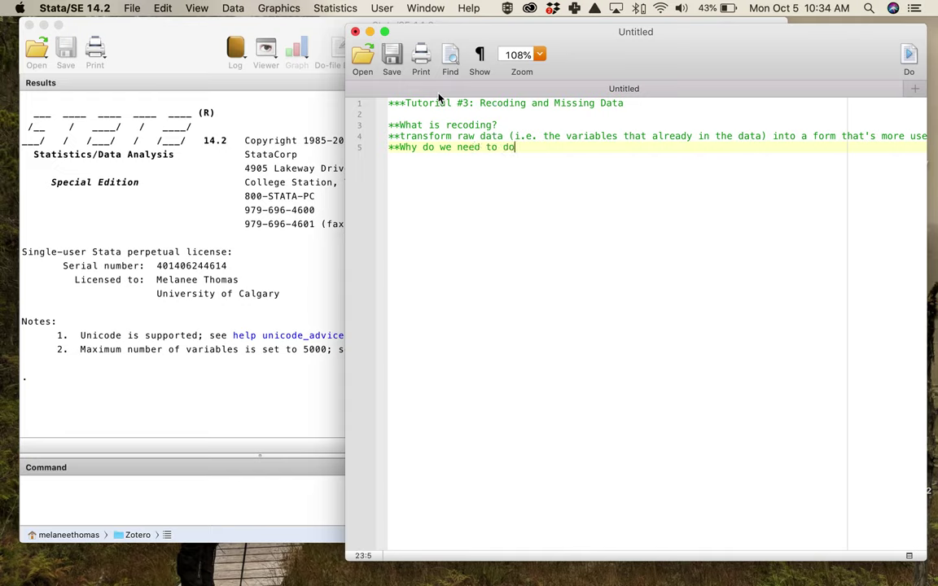
pyautogui.press('Return')
pyautogui.write('**A rf')
pyautogui.press('BackSpace')
pyautogui.press('BackSpace')
pyautogui.write('few')
pyautogui.press('BackSpace')
pyautogui.press('BackSpace')
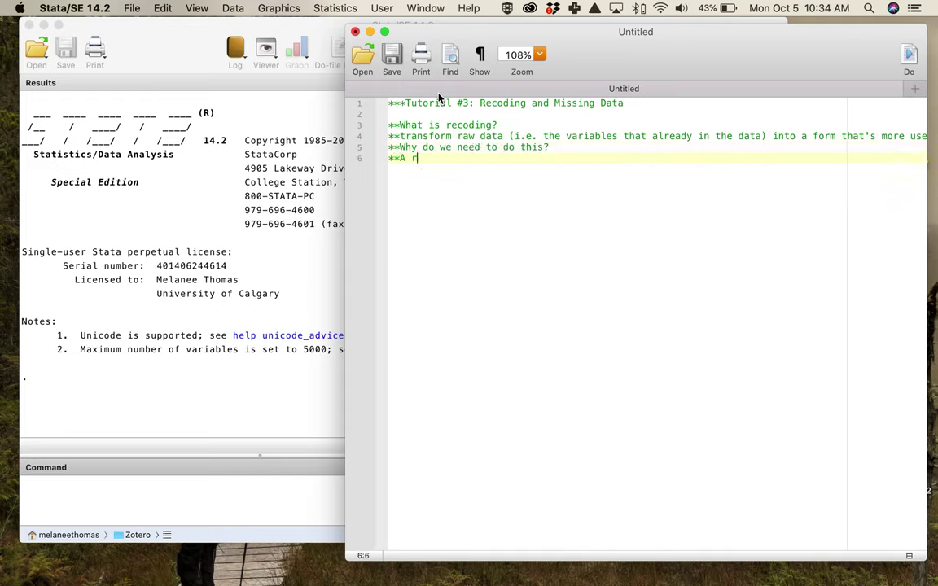
pyautogui.write('ew reasons: ')
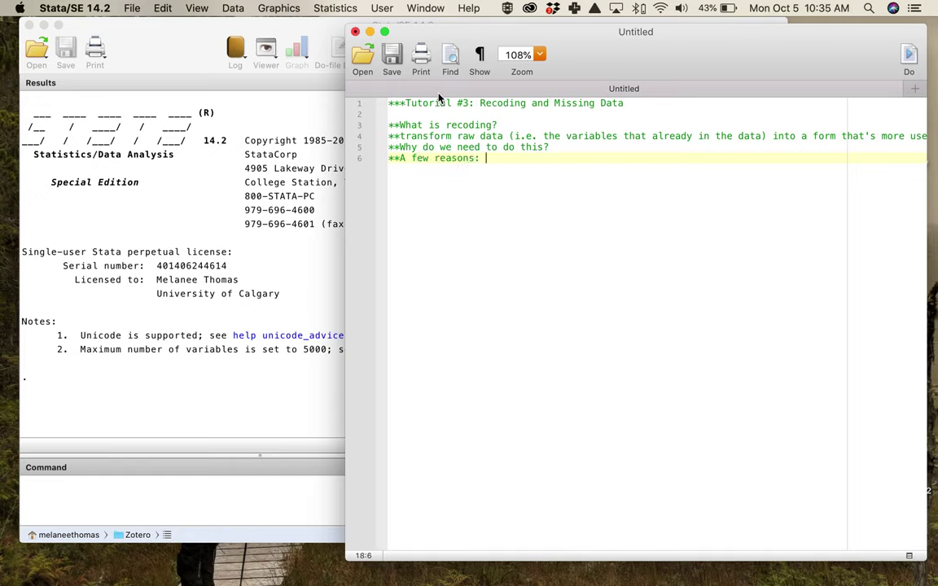
pyautogui.write('1) Miss')
pyautogui.press('BackSpace')
pyautogui.press('BackSpace')
pyautogui.press('BackSpace')
pyautogui.press('BackSpace')
pyautogui.write('missing data')
# - Expand reason 1 to dealing with missing data that tells us nothing substantive about a variable
pyautogui.click(501, 159)
pyautogui.write('deal')
pyautogui.click(624, 157)
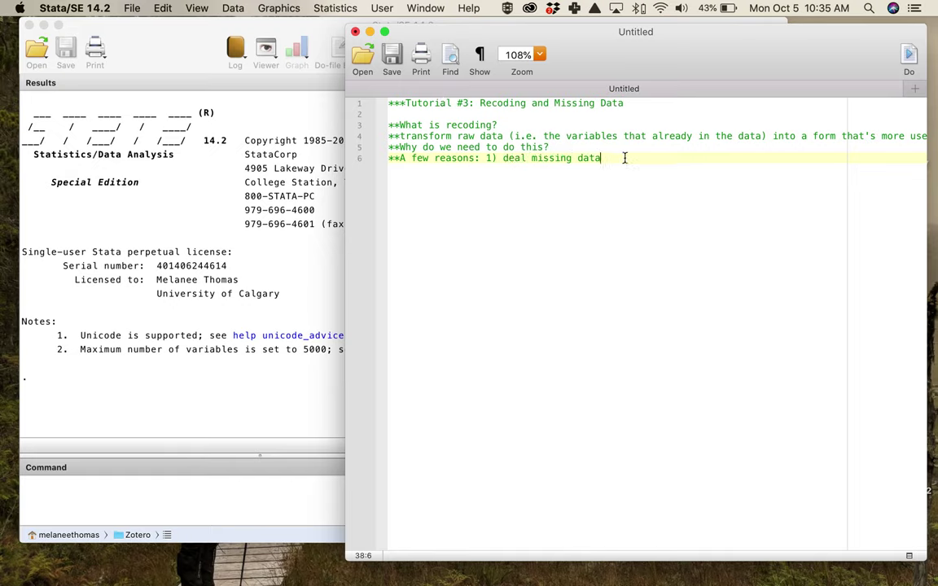
pyautogui.write('(')
pyautogui.write('answers')
pyautogui.press('BackSpace')
pyautogui.press('BackSpace')
pyautogui.press('BackSpace')
pyautogui.press('BackSpace')
pyautogui.press('BackSpace')
pyautogui.press('BackSpace')
pyautogui.press('BackSpace')
pyautogui.write("data don't")
pyautogui.press('BackSpace')
pyautogui.press('BackSpace')
pyautogui.press('BackSpace')
pyautogui.press('BackSpace')
pyautogui.press('BackSpace')
pyautogui.write("that don't tell us ")
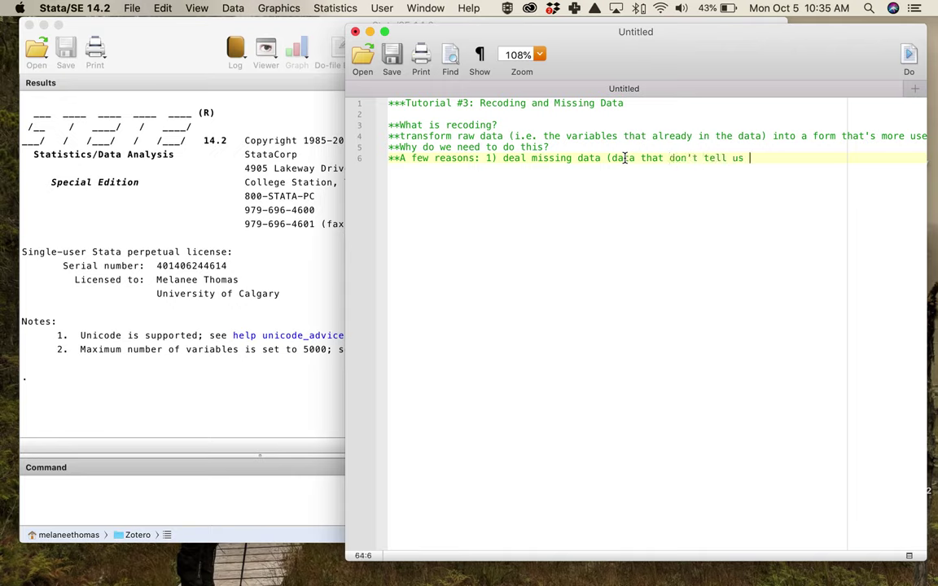
pyautogui.write('somethign subst')
pyautogui.press('BackSpace')
pyautogui.press('BackSpace')
pyautogui.press('BackSpace')
pyautogui.press('BackSpace')
pyautogui.press('BackSpace')
pyautogui.press('BackSpace')
pyautogui.press('BackSpace')
pyautogui.press('BackSpace')
pyautogui.write('ng stub')
pyautogui.press('BackSpace')
pyautogui.press('BackSpace')
pyautogui.press('BackSpace')
pyautogui.write('ubst')
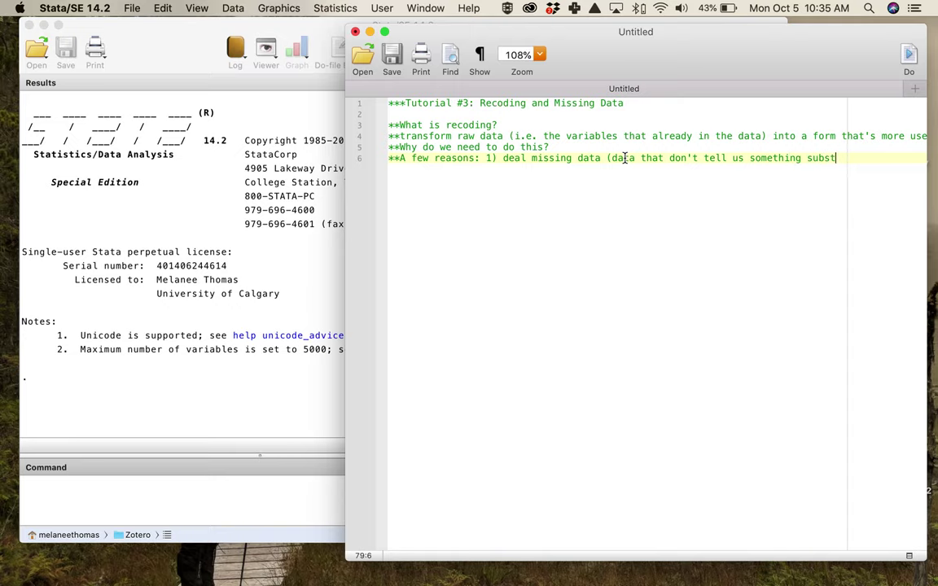
pyautogui.write('antive about a vaira')
pyautogui.press('BackSpace')
pyautogui.press('BackSpace')
pyautogui.press('BackSpace')
pyautogui.write('rialbe')
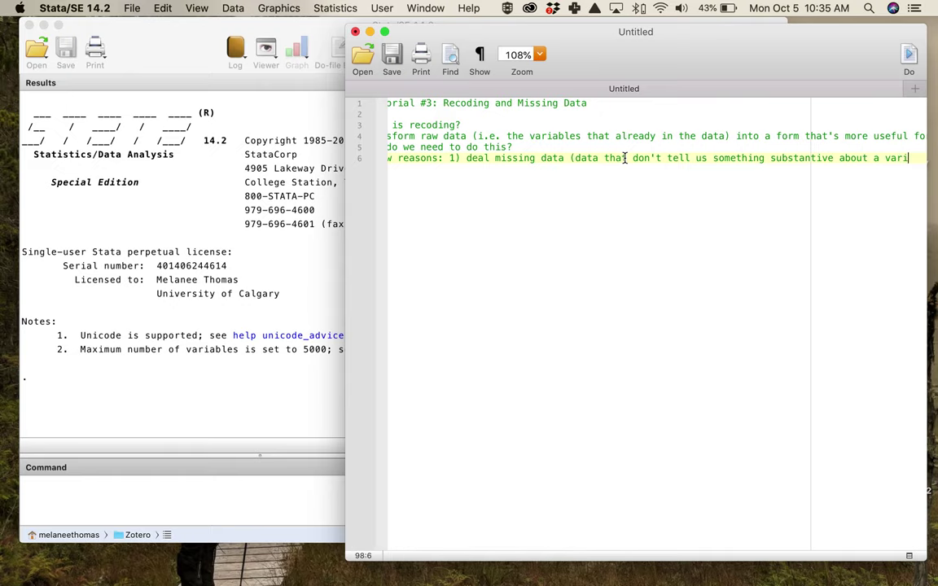
pyautogui.press('BackSpace')
pyautogui.press('BackSpace')
pyautogui.press('BackSpace')
pyautogui.press('BackSpace')
pyautogui.press('BackSpace')
pyautogui.write('iable')
# - Add a comment listing missing data as "don't know", "refused", "prefer not to say"
pyautogui.press('Return')
pyautogui.write('** missing data = ')
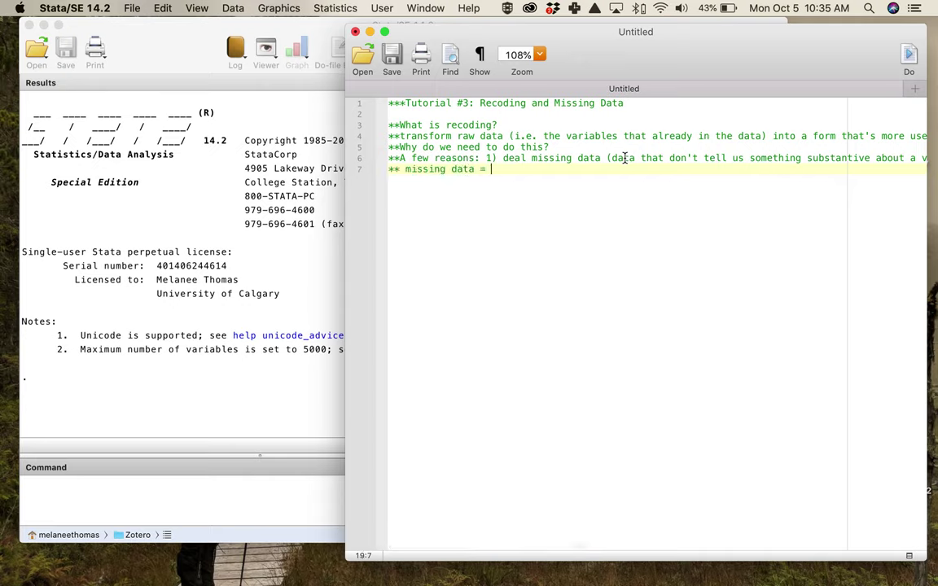
pyautogui.write('"don\'t know" "refused" "pre')
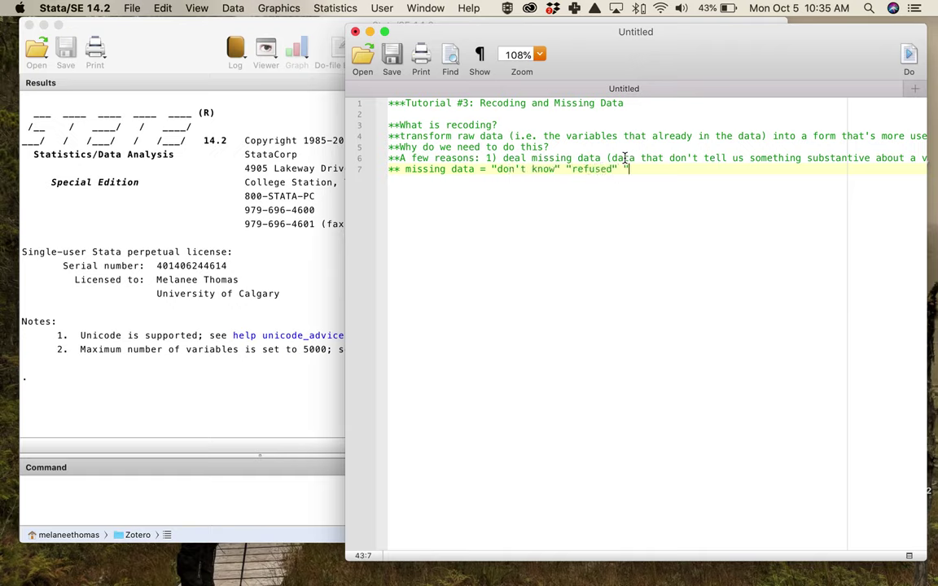
pyautogui.write('fer not to say"')
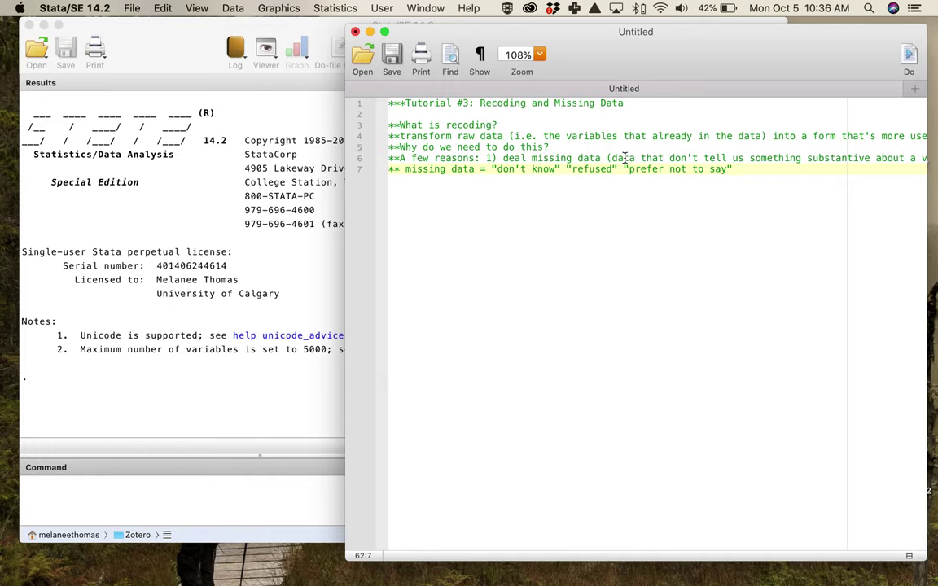
# - Add reason 2: transform raw data into new variables easier/better/clearer for analysis
pyautogui.press('Return')
pyautogui.write('**2) transform')
pyautogui.press('BackSpace')
pyautogui.press('BackSpace')
pyautogui.press('BackSpace')
pyautogui.write('or')
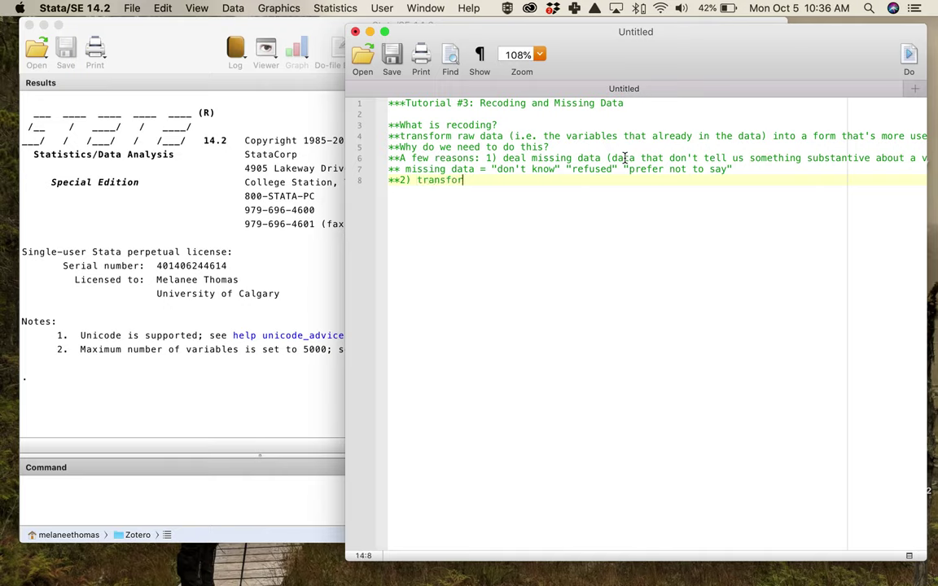
pyautogui.write('m raw data into new varia')
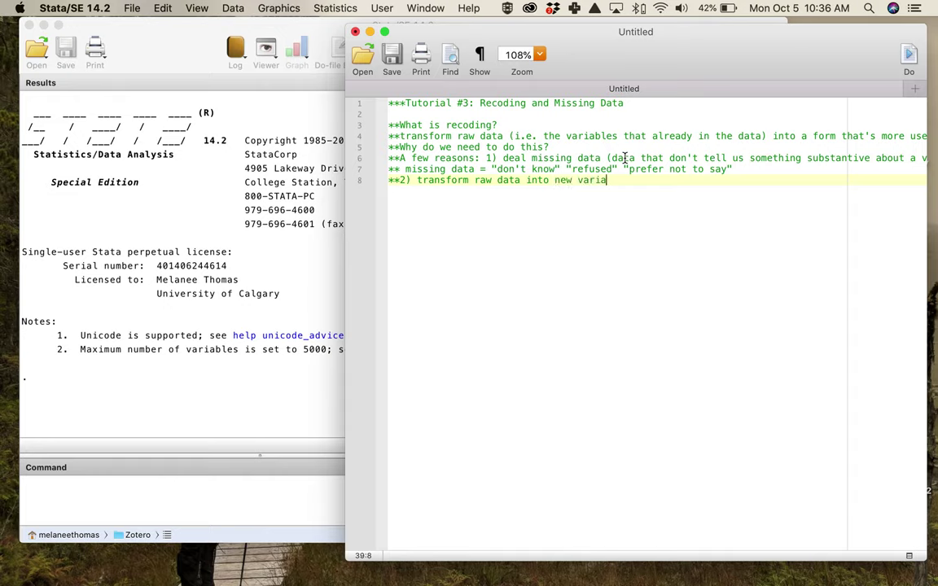
pyautogui.write('bles that are easier')
pyautogui.press('BackSpace')
pyautogui.write('/bett')
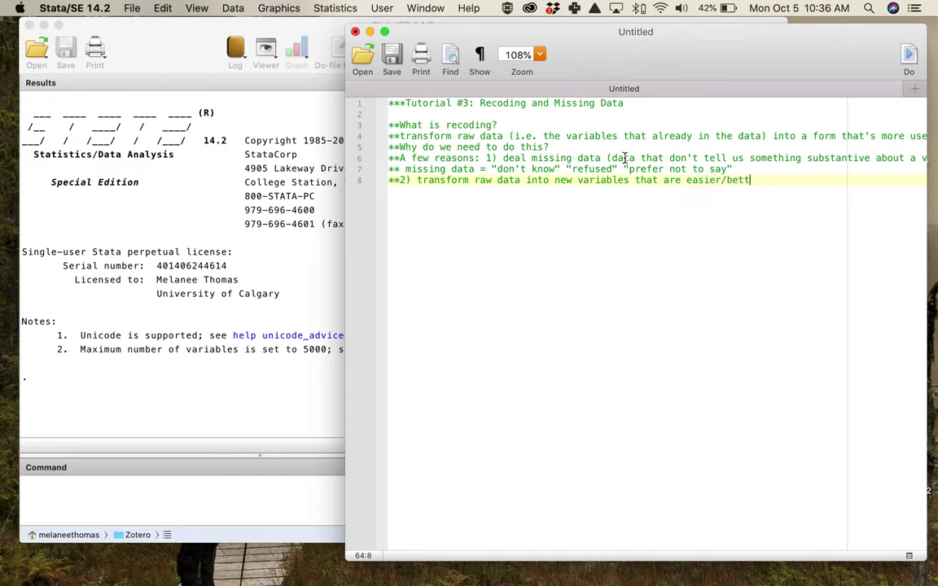
pyautogui.write('er/clearer f')
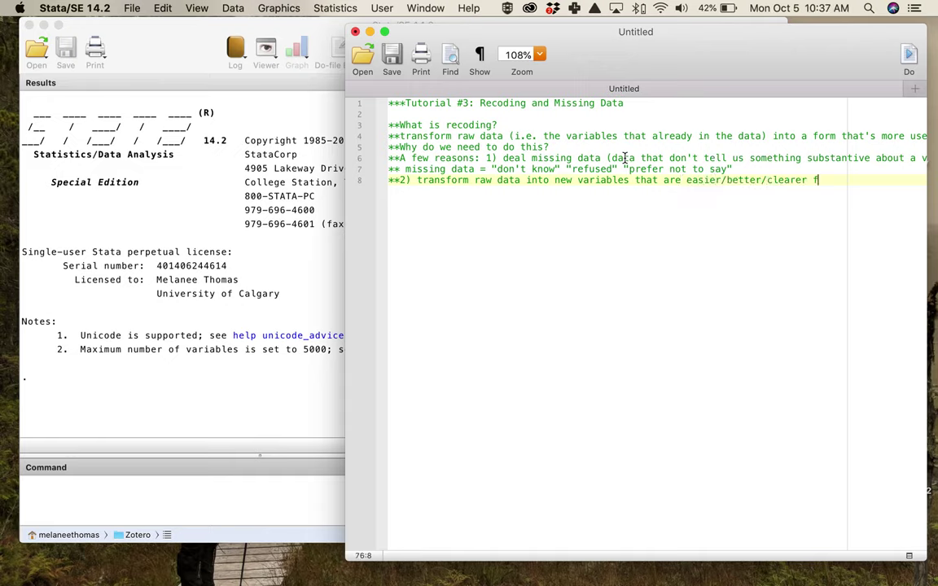
pyautogui.write('or us to use for analysis.')
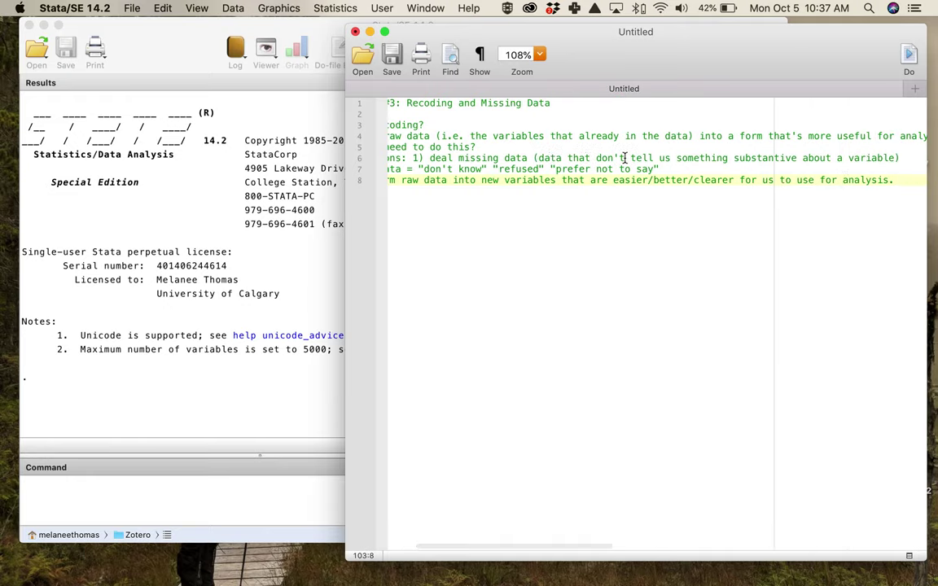
# - Start a new line and widen the do-file editor so long lines show fully
pyautogui.press('Return')
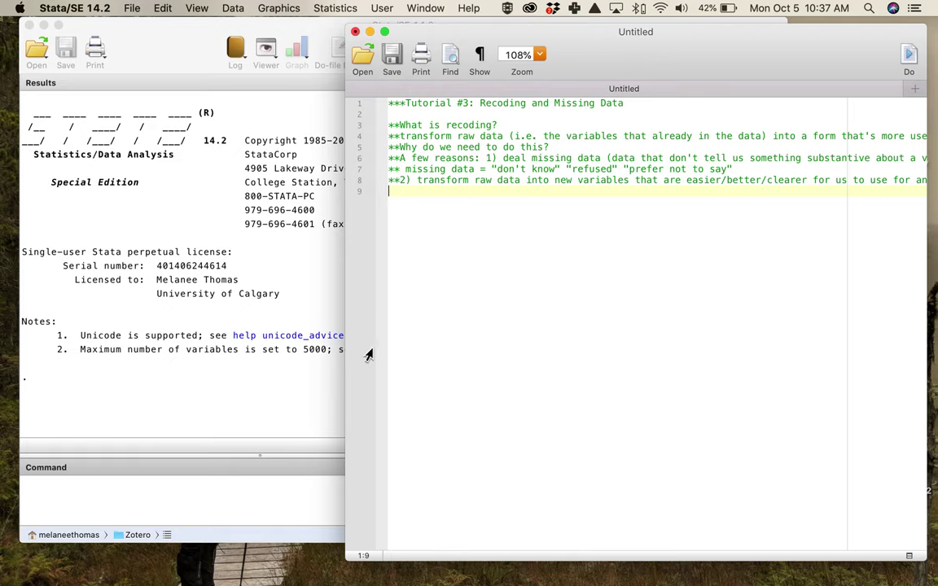
pyautogui.moveTo(349, 560); pyautogui.dragTo(263, 559)
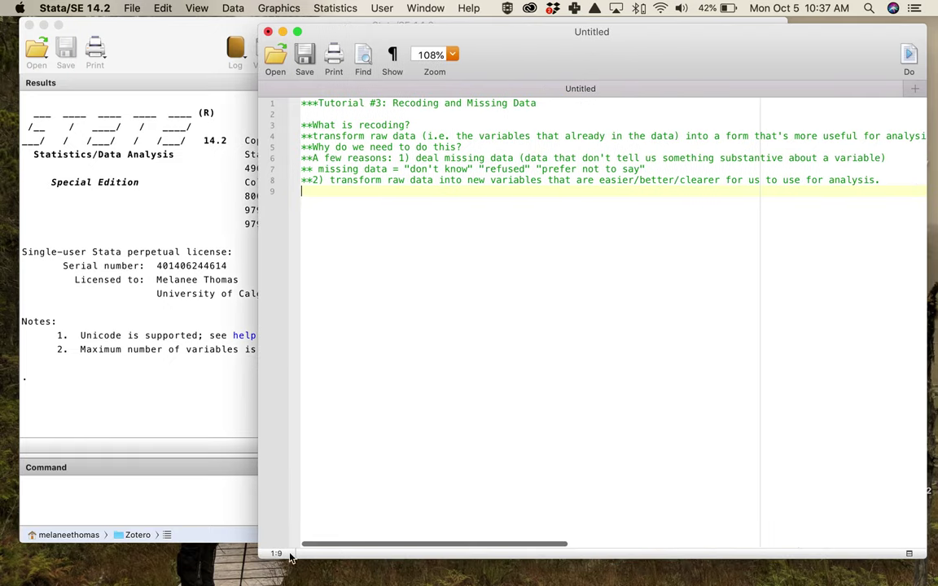
pyautogui.moveTo(554, 44)
pyautogui.mouseDown()
pyautogui.moveTo(564, 43)
pyautogui.moveTo(562, 53)
pyautogui.mouseUp()
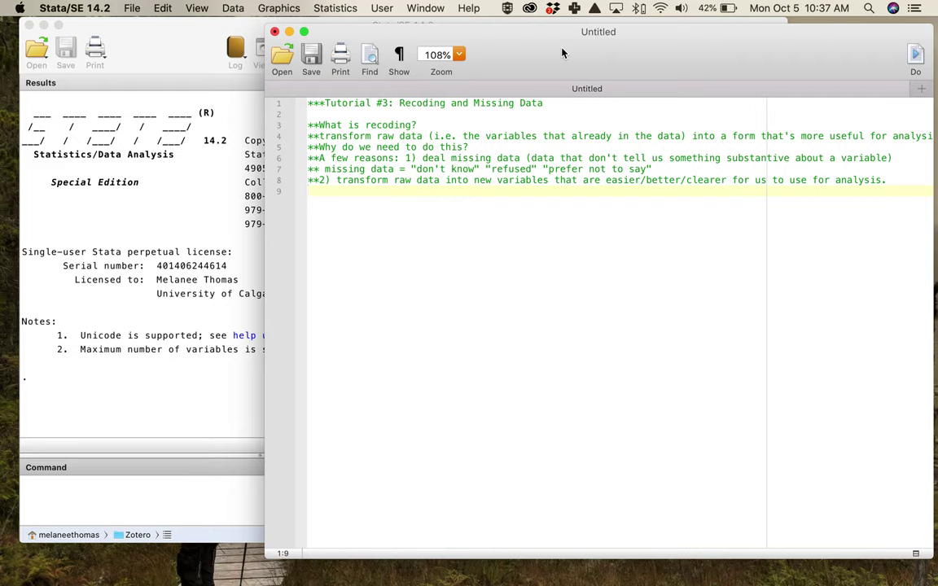
# - Add a 'Levels of measurement and recoding' heading and a note that nominal categories can be excluded
pyautogui.press('Return')
pyautogui.write('**Levels of measurement and recoding')
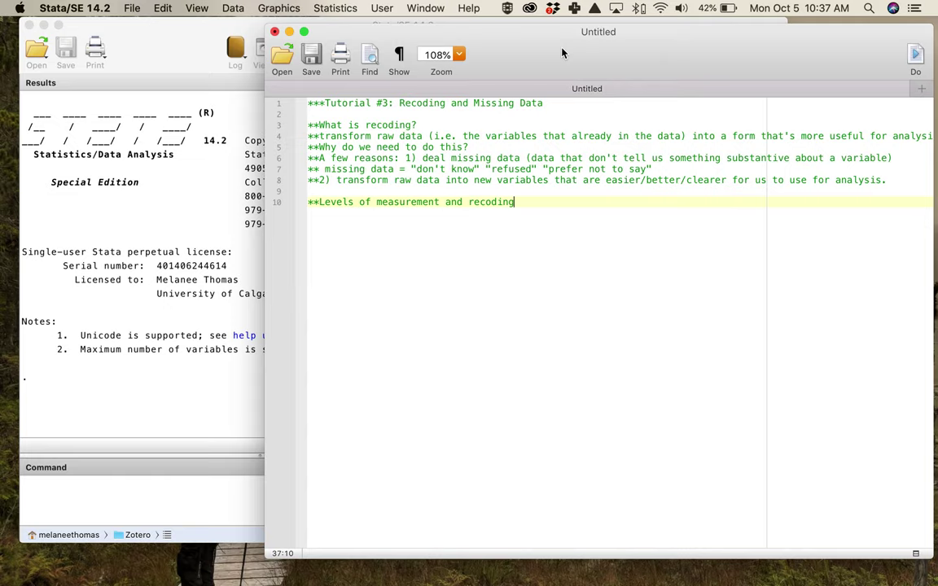
pyautogui.press('Return')
pyautogui.write('**Nominal data')
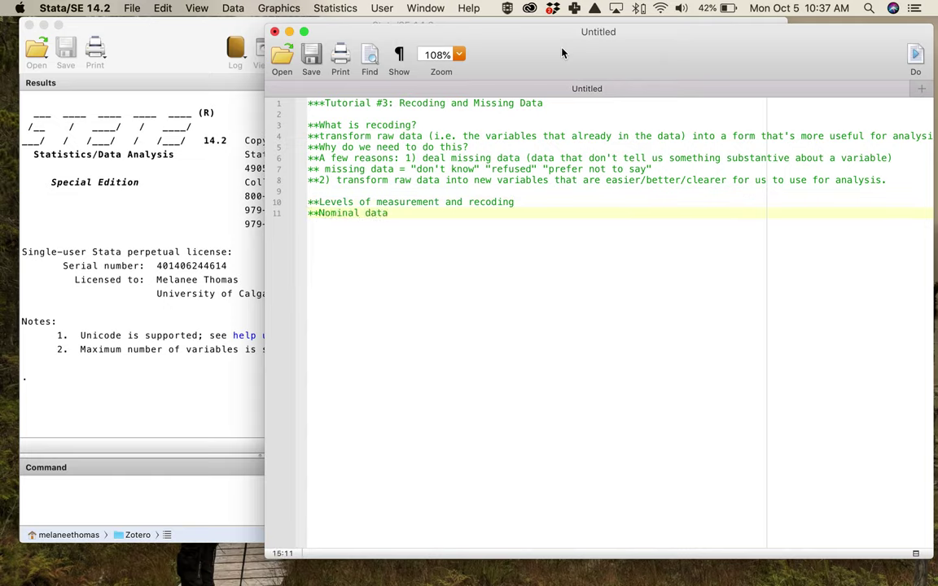
pyautogui.write(' = we')
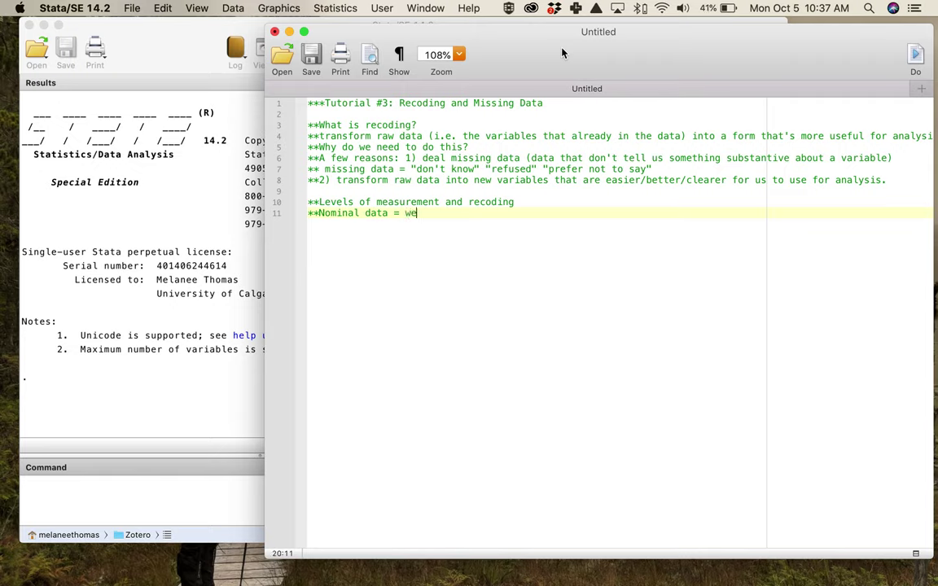
pyautogui.write(' can exclude any c')
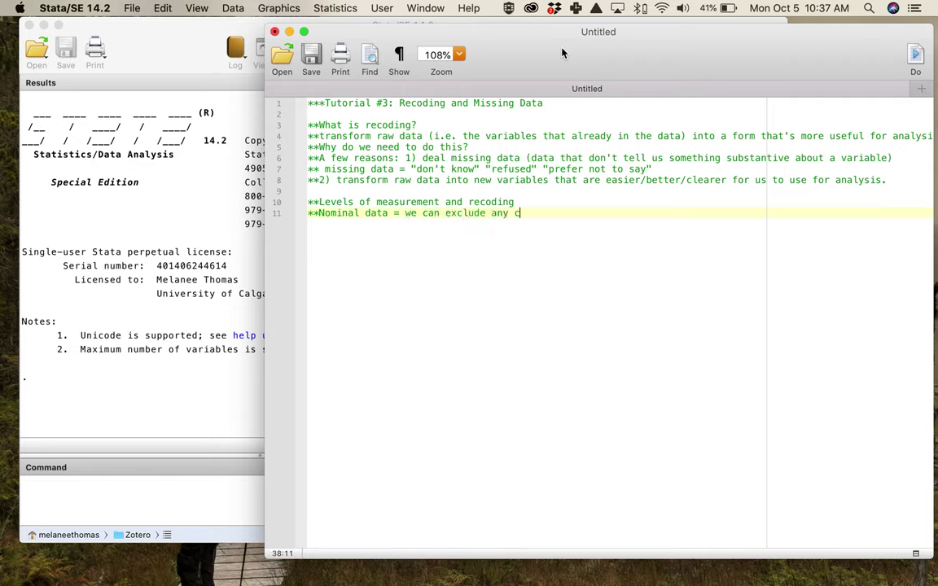
pyautogui.write('ategory if you have a godo')
pyautogui.press('BackSpace')
pyautogui.press('BackSpace')
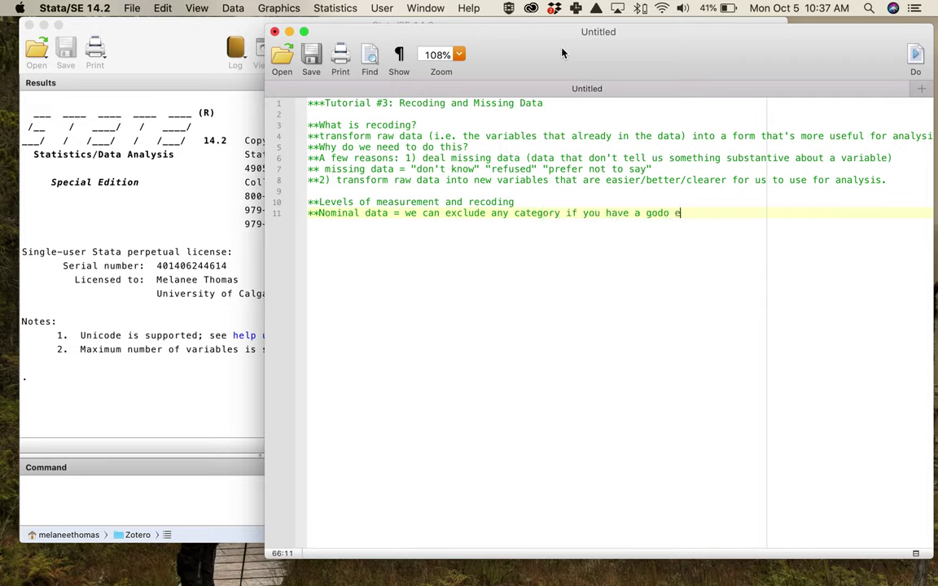
pyautogui.write('od reason for it.')
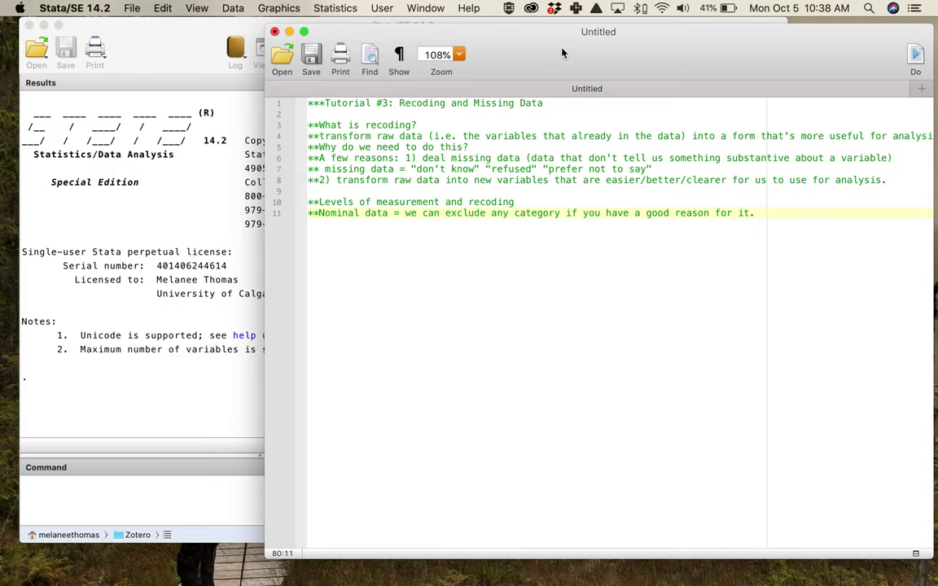
# - Open the recent 2019 Canadian Election Study Online Survey v1.0 dataset and type lookfor vote
pyautogui.click(154, 489)
pyautogui.write('lo')
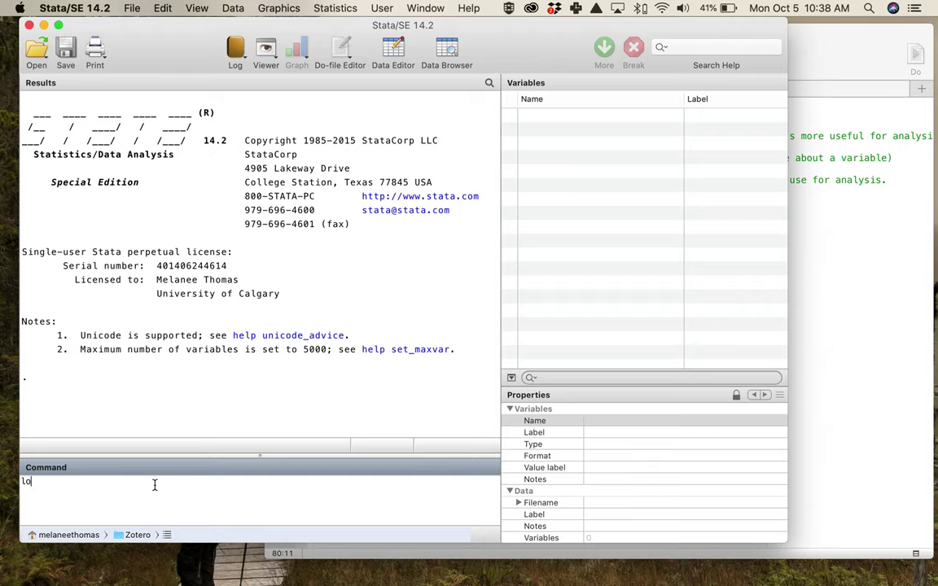
pyautogui.write('okfor vo')
pyautogui.press('BackSpace')
pyautogui.press('BackSpace')
pyautogui.press('BackSpace')
pyautogui.press('BackSpace')
pyautogui.press('BackSpace')
pyautogui.press('BackSpace')
pyautogui.press('BackSpace')
pyautogui.press('BackSpace')
pyautogui.press('BackSpace')
pyautogui.press('BackSpace')
pyautogui.click(39, 58)
pyautogui.click(661, 392)
pyautogui.click(132, 9)
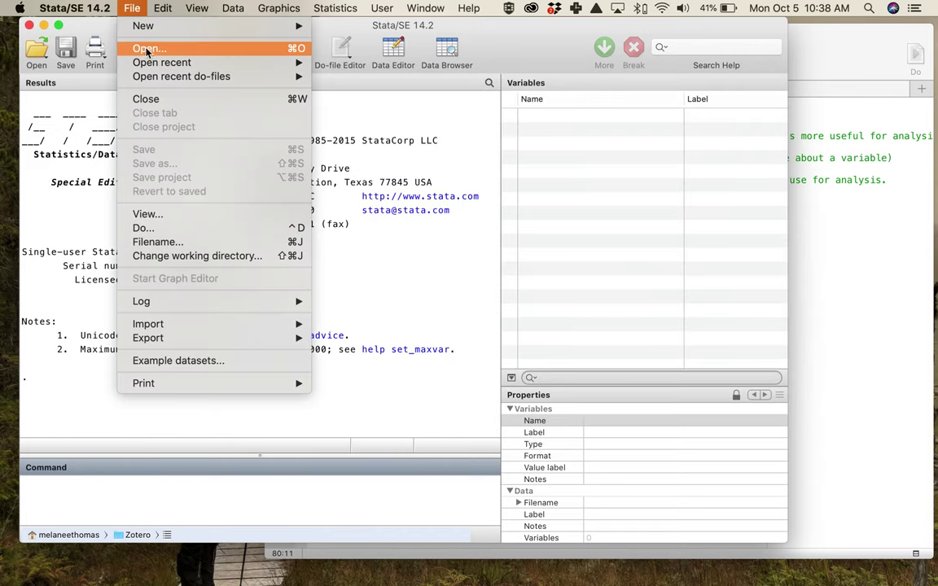
pyautogui.moveTo(148, 68)
pyautogui.click(380, 61)
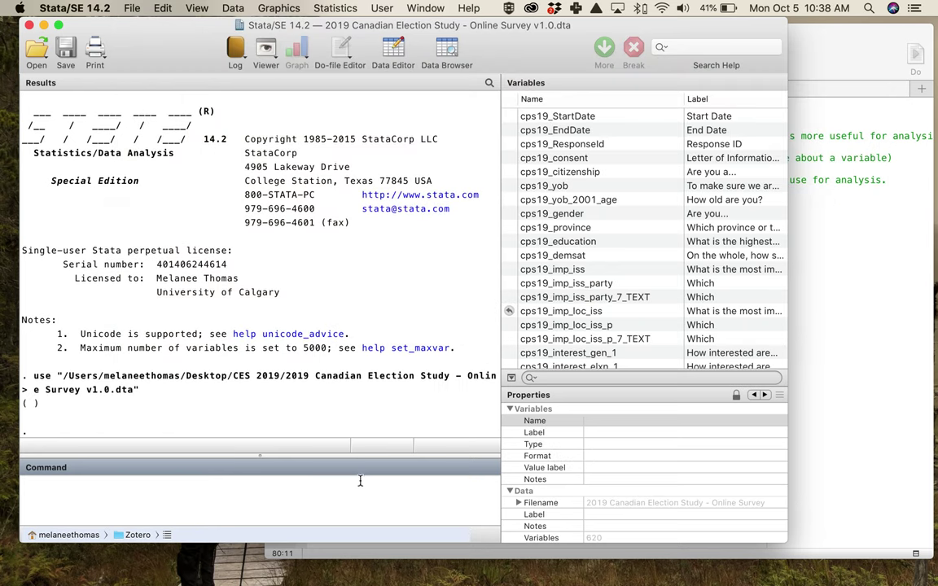
pyautogui.write('lookfor vote c')
pyautogui.press('BackSpace')
pyautogui.press('BackSpace')
# - Run lookfor vote, then break off the long variable listing
pyautogui.press('Return')
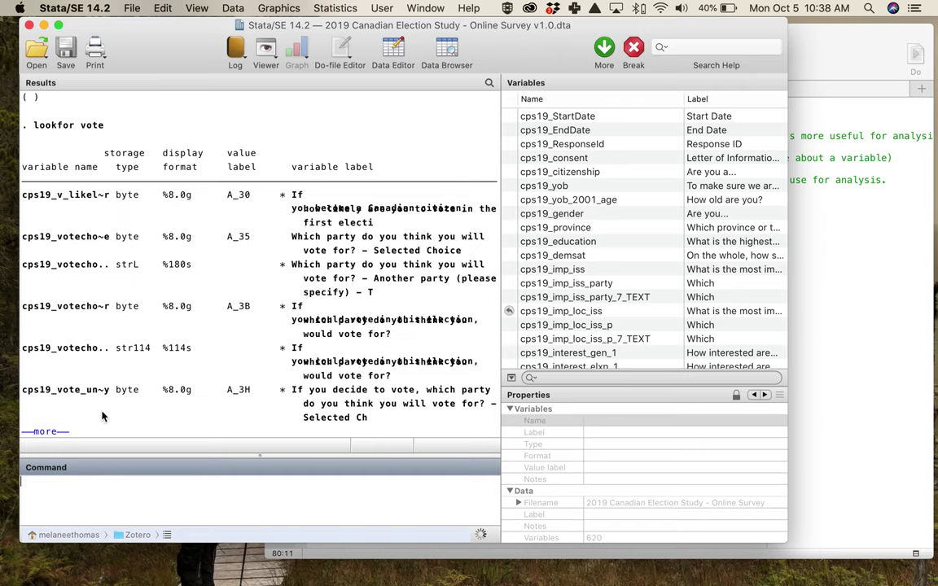
pyautogui.click(105, 495)
pyautogui.click(633, 49)
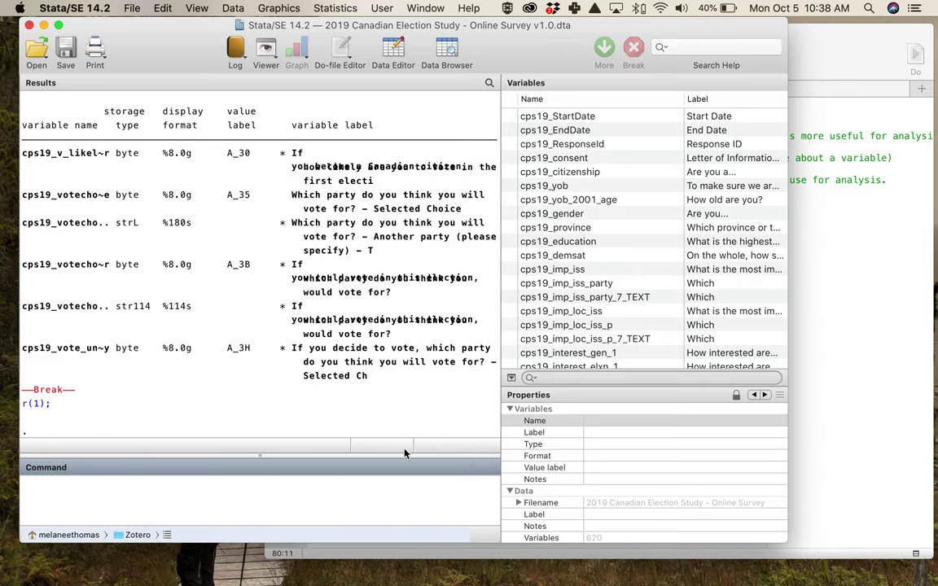
# - Tabulate cps19_votechoice, fixing the misspelled 'votehoice' in the recalled command
pyautogui.write('tab cps19_votehoice')
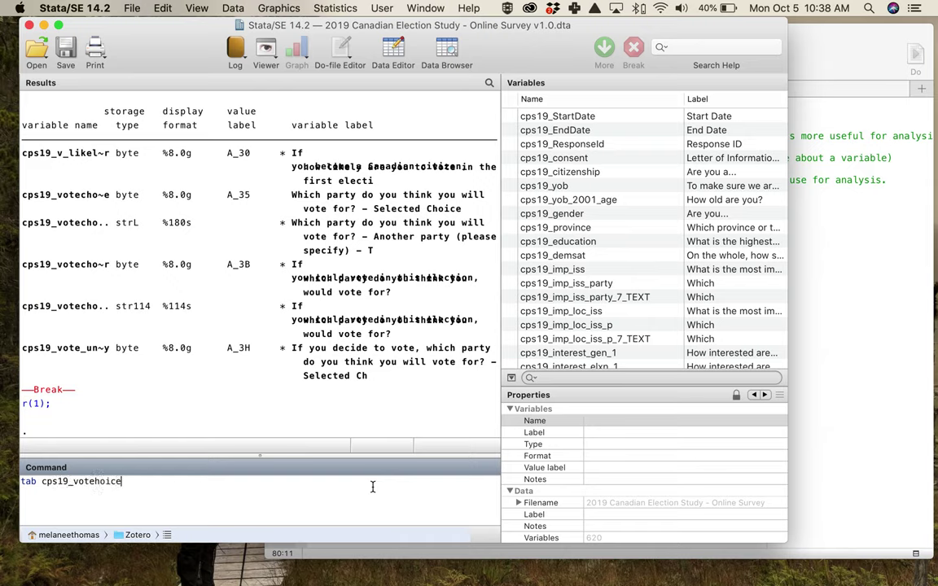
pyautogui.press('Return')
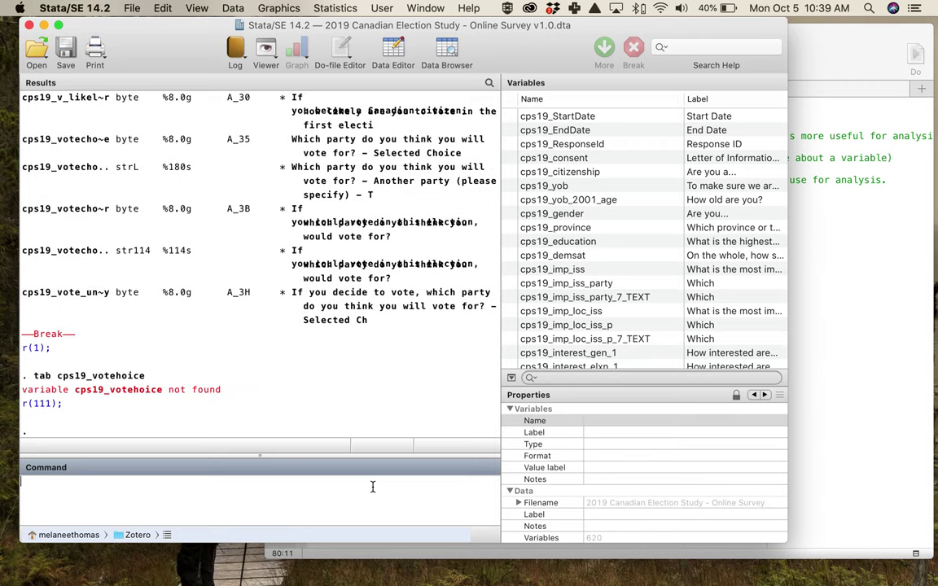
pyautogui.hotkey('ctrl', 'Up')
pyautogui.click(227, 424)
pyautogui.press('Up')
pyautogui.click(97, 482)
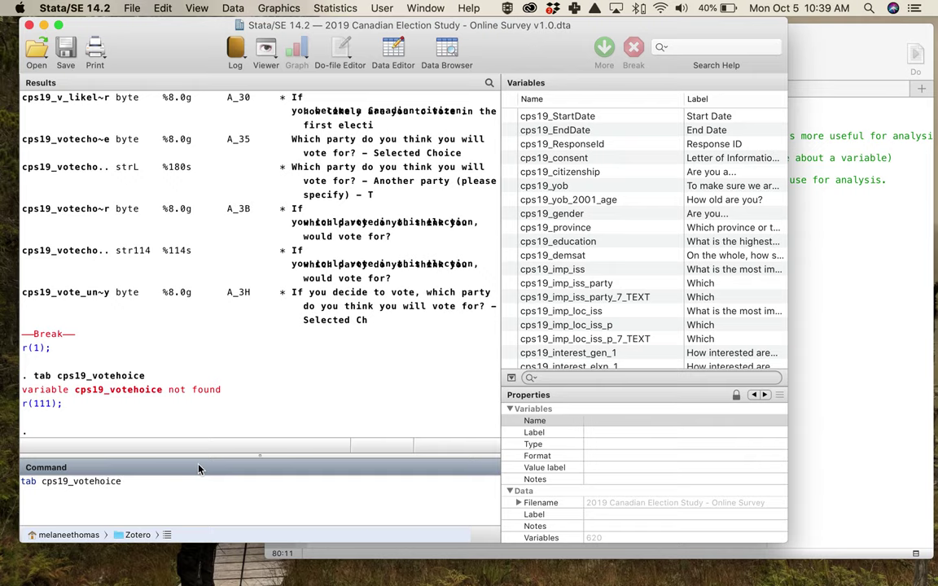
pyautogui.write('c')
pyautogui.press('Return')
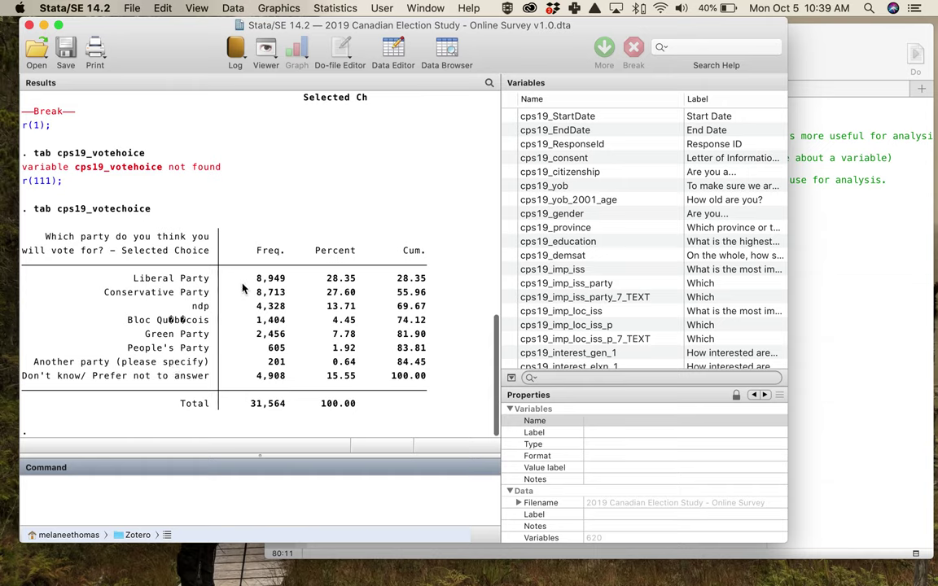
# - Highlight the Liberal, Conservative, NDP, Green, Bloc Québécois and People's Party rows for review
pyautogui.moveTo(117, 279); pyautogui.dragTo(447, 314)
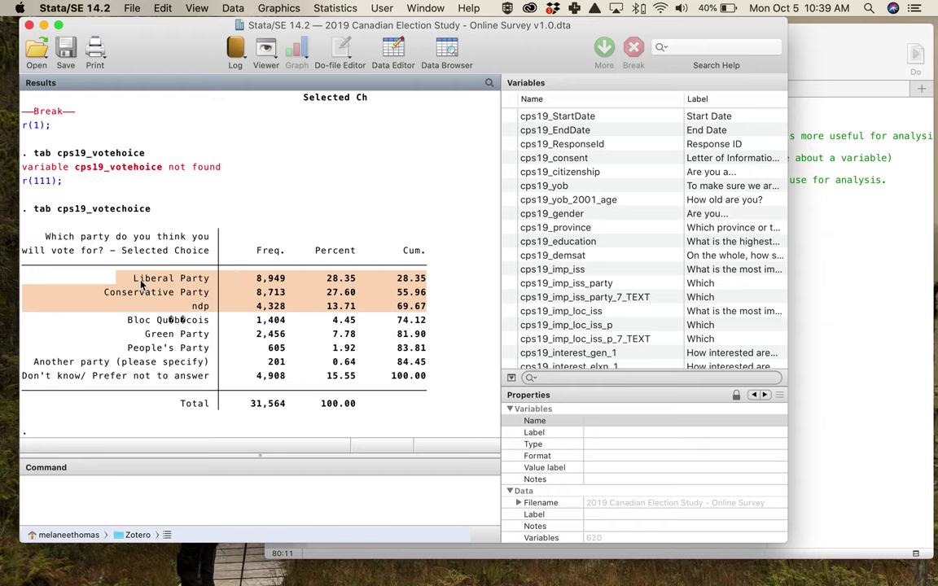
pyautogui.moveTo(140, 333); pyautogui.dragTo(433, 335)
pyautogui.moveTo(116, 320); pyautogui.dragTo(431, 321)
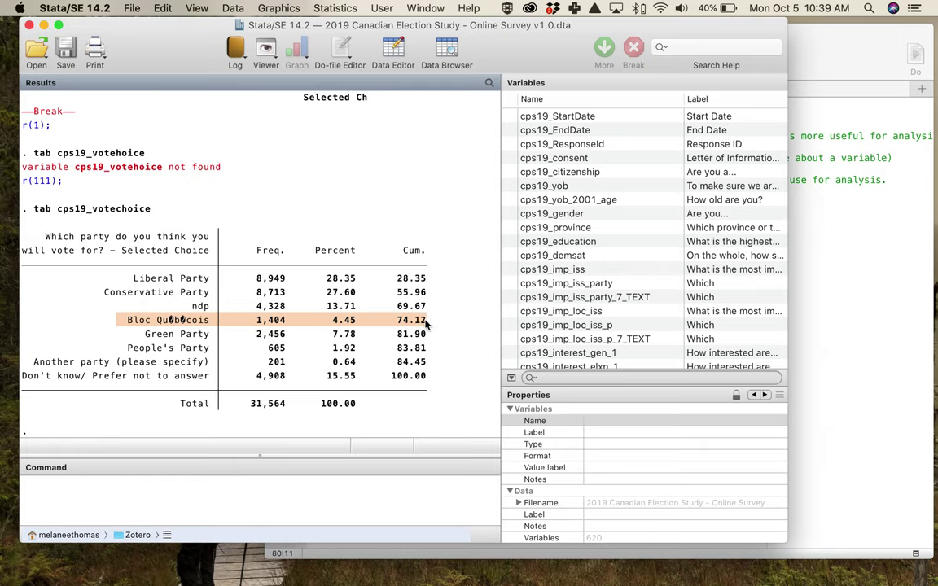
pyautogui.moveTo(124, 347); pyautogui.dragTo(454, 350)
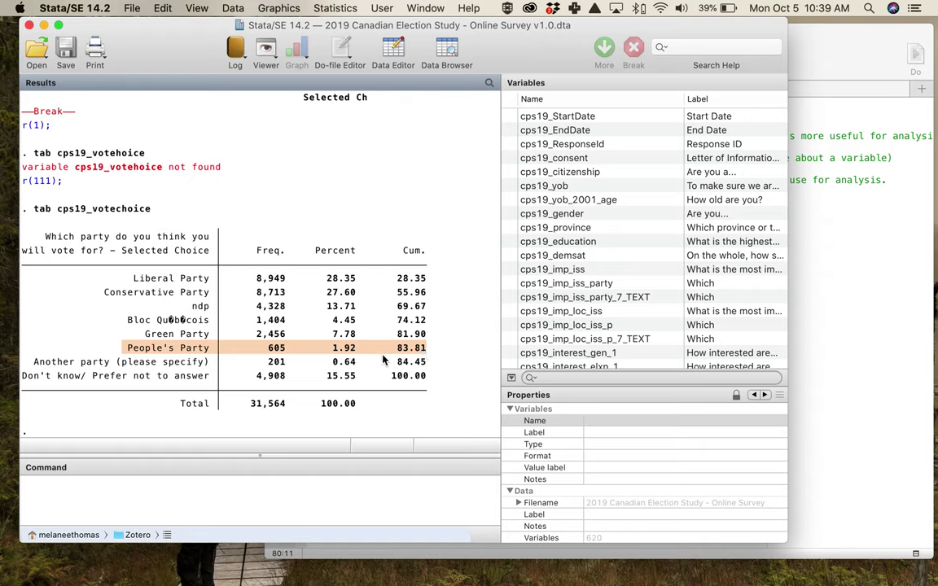
pyautogui.click(358, 353)
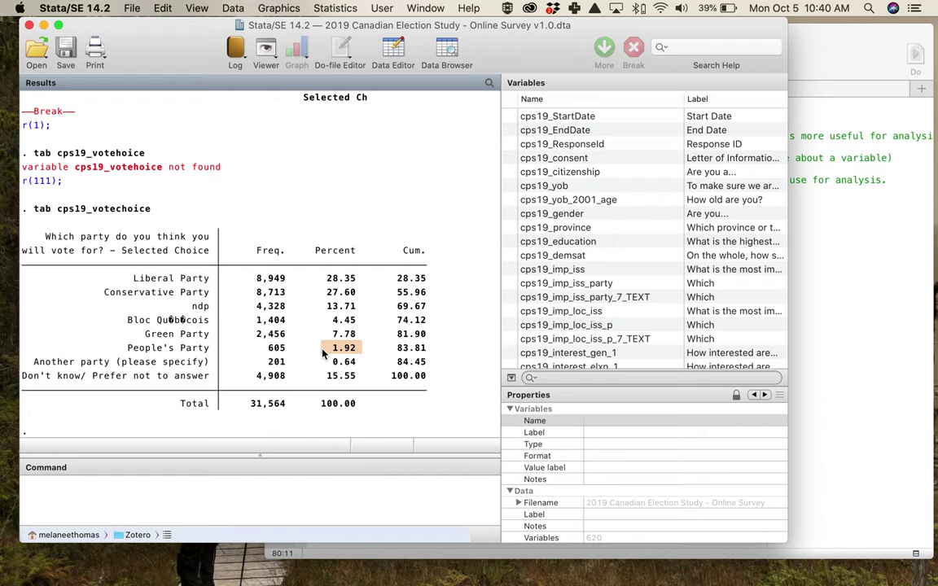
# - Highlight the nominal data note, then point out Liberal 8,949, Conservative 8,713 and People's Party 605
pyautogui.click(837, 291)
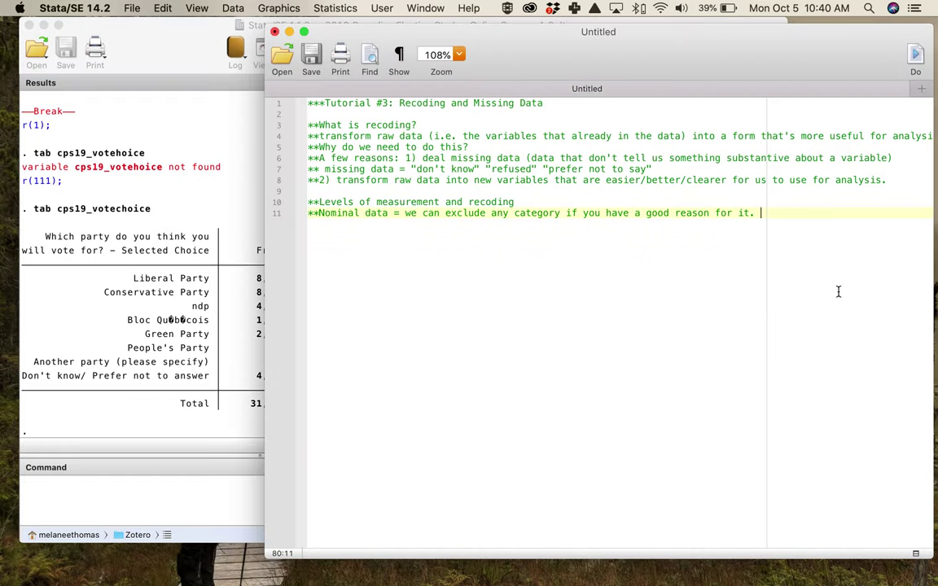
pyautogui.moveTo(405, 213); pyautogui.dragTo(777, 216)
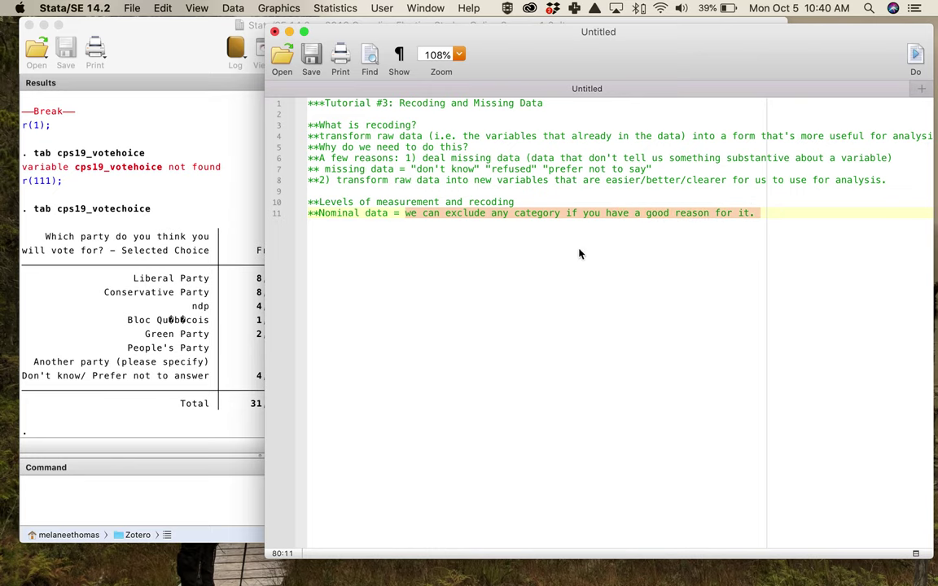
pyautogui.click(161, 267)
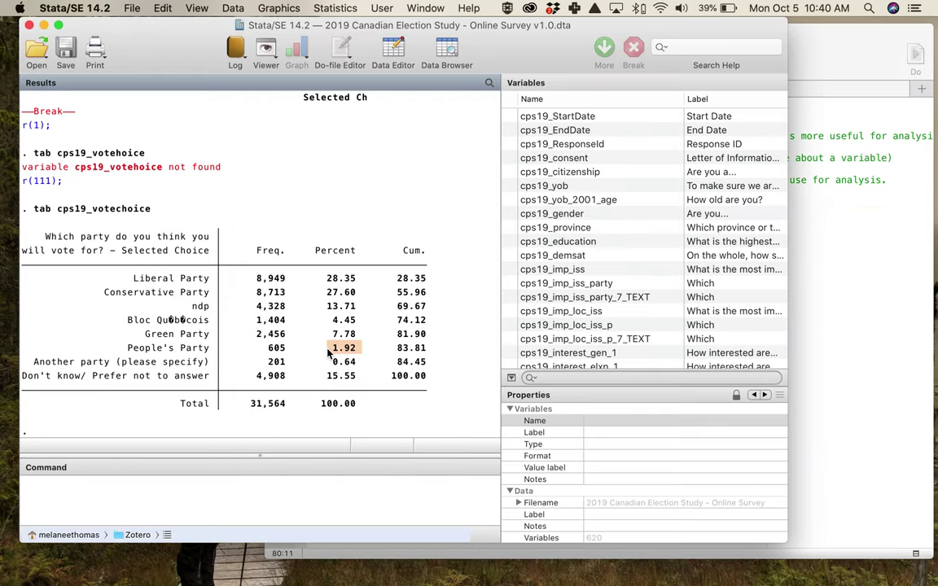
pyautogui.doubleClick(275, 348)
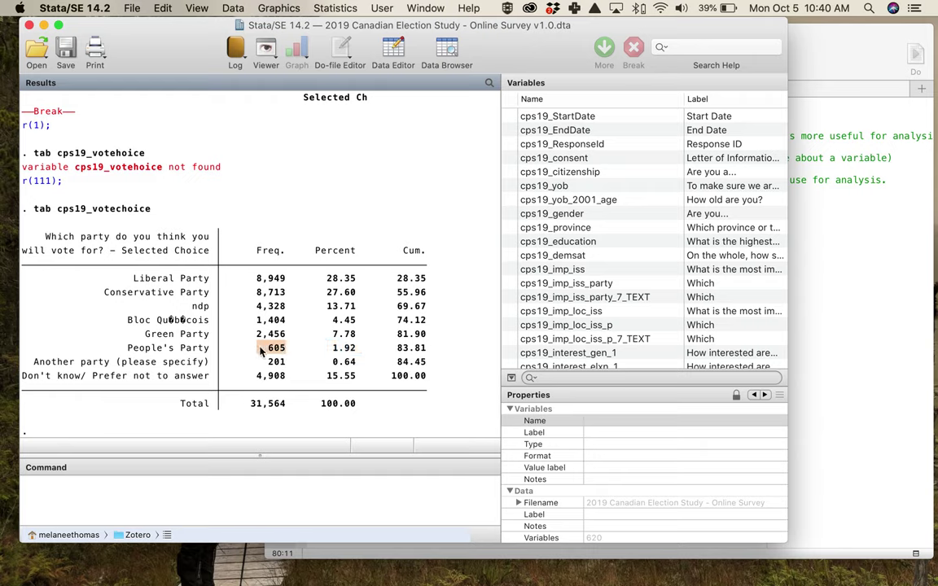
pyautogui.click(261, 279)
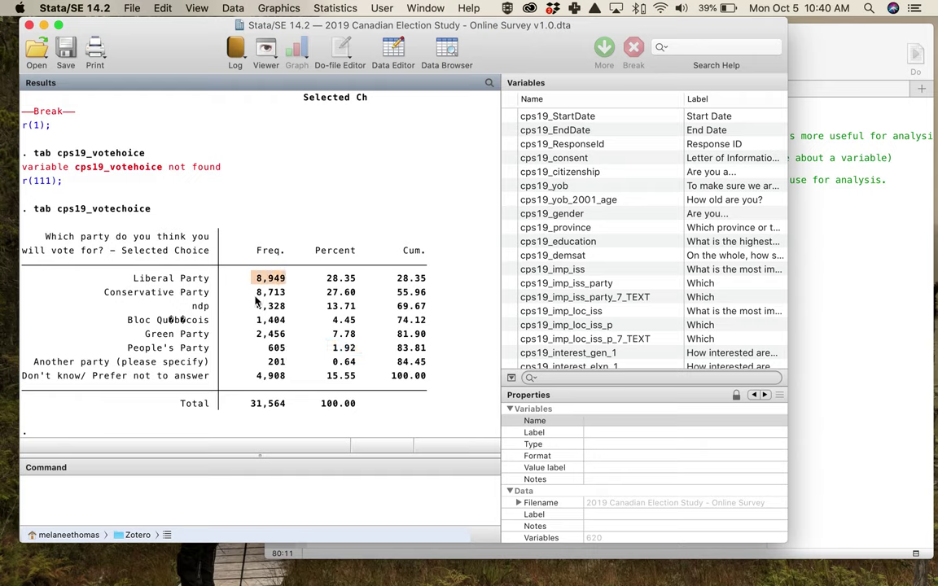
pyautogui.click(270, 292)
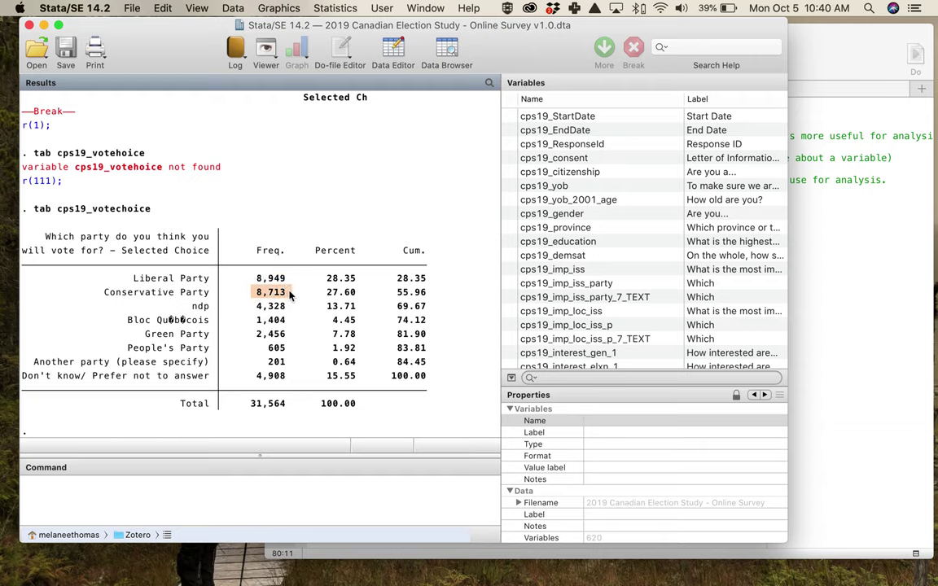
pyautogui.click(273, 349)
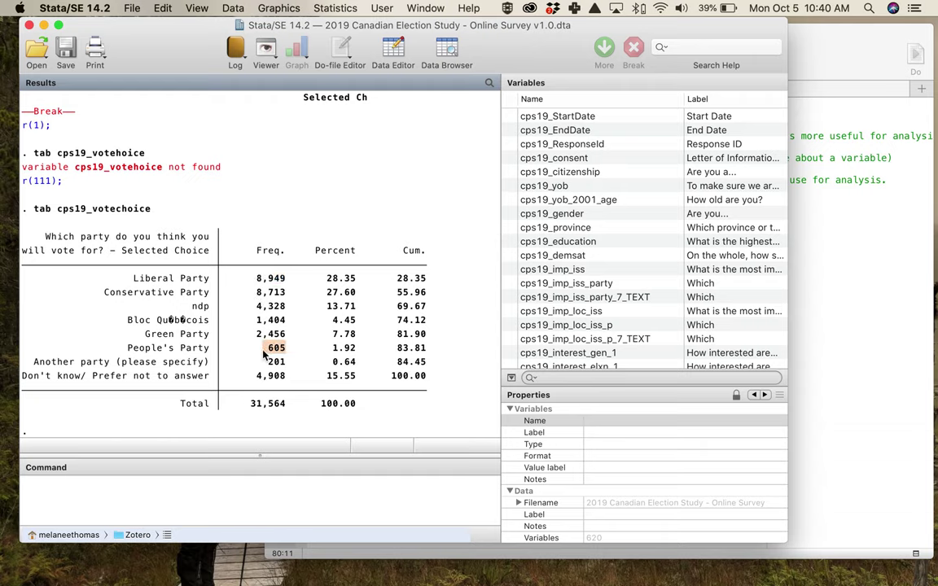
# - Highlight the Another party, People's Party and Bloc Québécois rows in the vote-choice table
pyautogui.moveTo(275, 361); pyautogui.dragTo(433, 367)
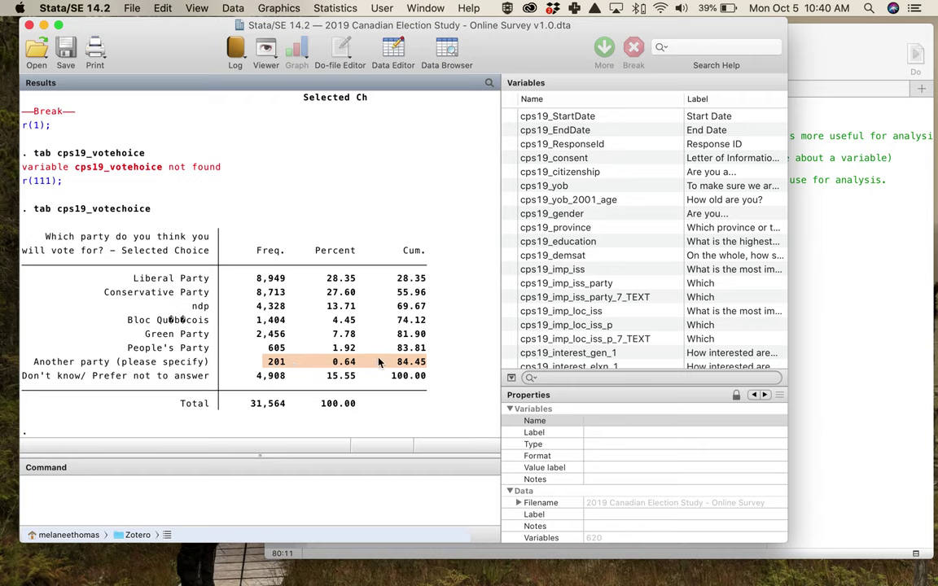
pyautogui.moveTo(266, 348); pyautogui.dragTo(434, 363)
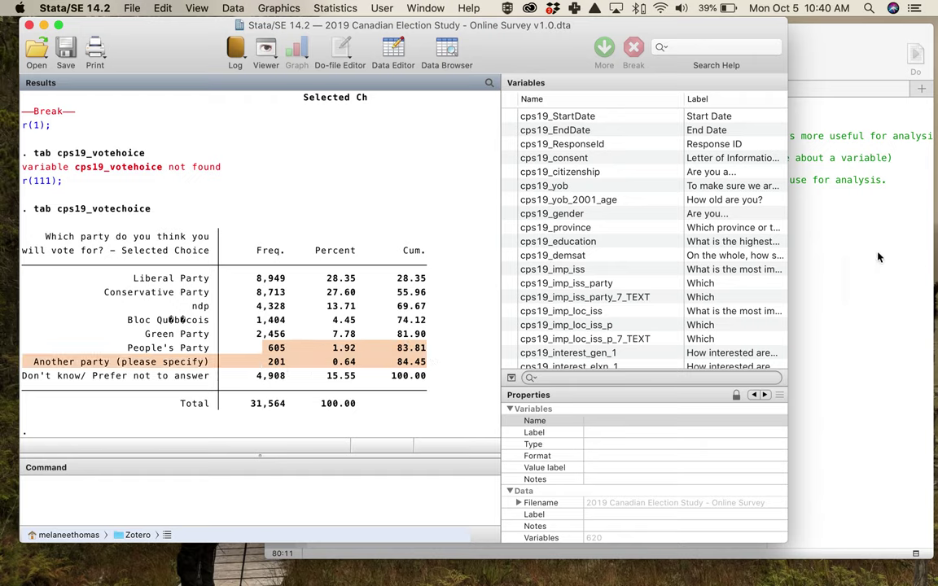
pyautogui.moveTo(126, 324); pyautogui.dragTo(432, 324)
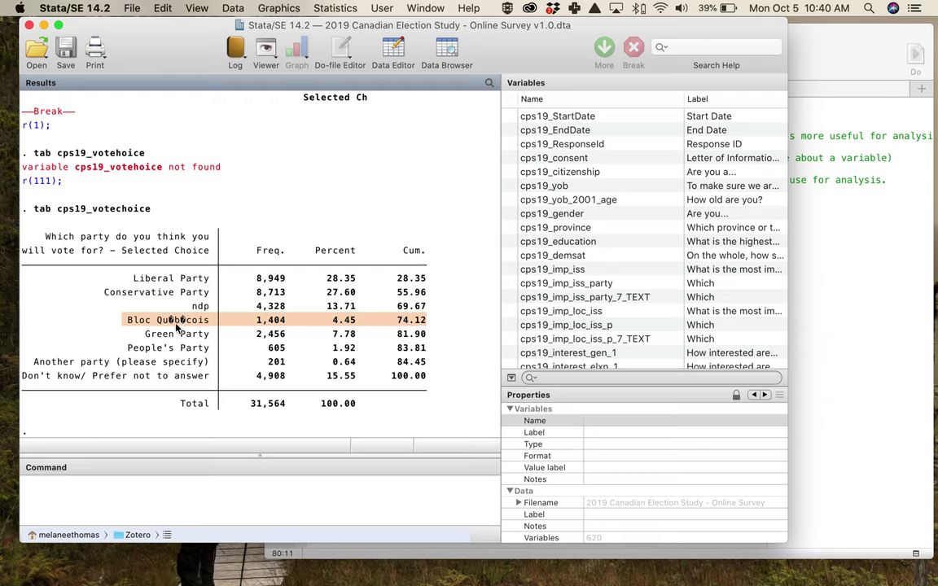
pyautogui.scroll(1, 175, 319)
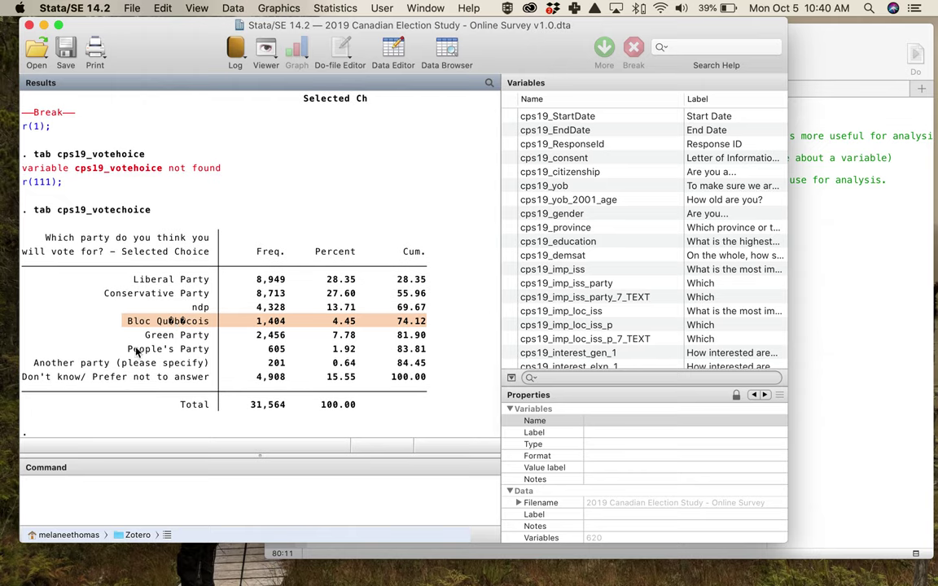
pyautogui.moveTo(124, 350); pyautogui.dragTo(391, 345)
pyautogui.scroll(-1, 383, 338)
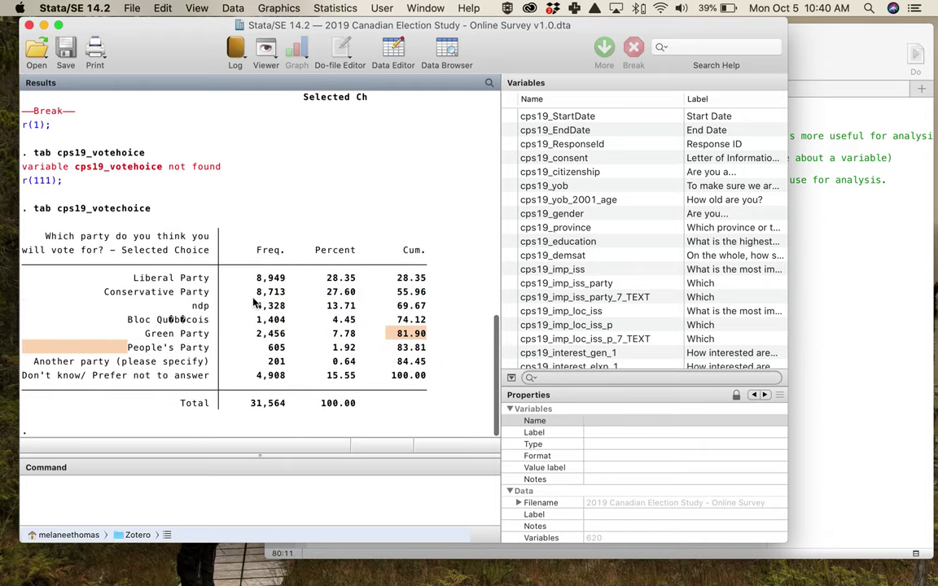
# - Add a comment that Ordinal, Interval, and Ratio data absolutely may NOT exclude categories
pyautogui.click(854, 247)
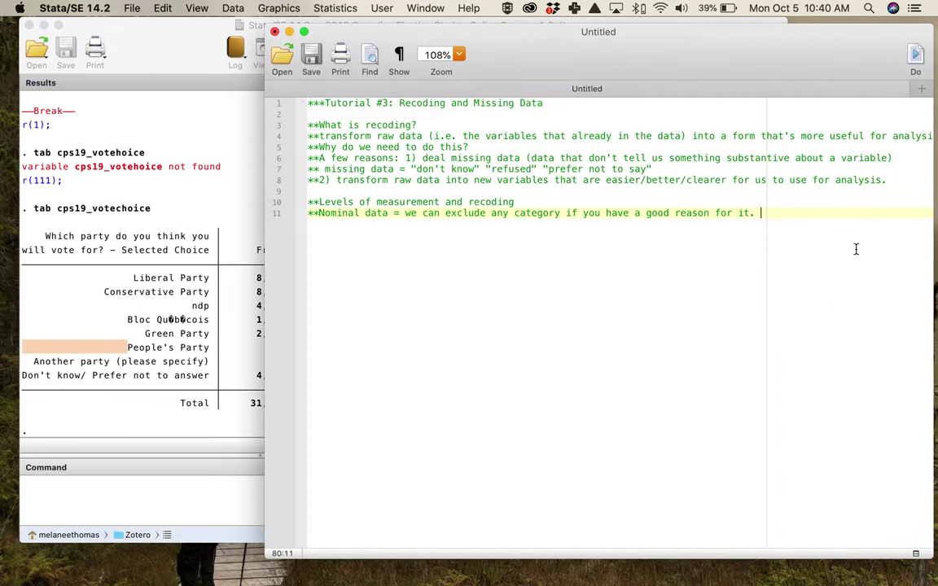
pyautogui.press('Return')
pyautogui.write('**Nom')
pyautogui.press('BackSpace')
pyautogui.press('BackSpace')
pyautogui.press('BackSpace')
pyautogui.write('Ordinal and higher')
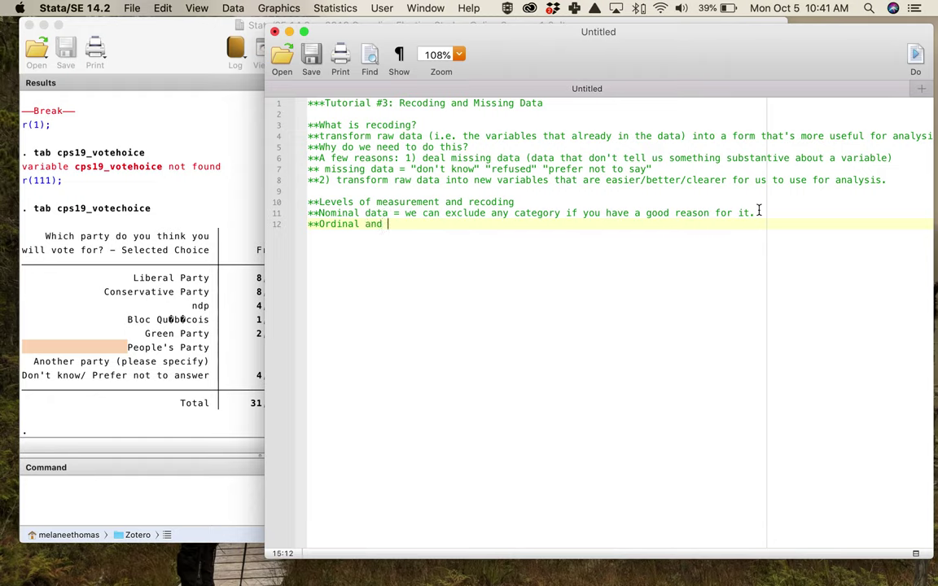
pyautogui.press('BackSpace')
pyautogui.press('BackSpace')
pyautogui.press('BackSpace')
pyautogui.press('BackSpace')
pyautogui.press('BackSpace')
pyautogui.press('BackSpace')
pyautogui.press('BackSpace')
pyautogui.press('BackSpace')
pyautogui.press('BackSpace')
pyautogui.press('BackSpace')
pyautogui.press('BackSpace')
pyautogui.write(', Interval')
pyautogui.press('BackSpace')
pyautogui.write(', adn Rat')
pyautogui.press('BackSpace')
pyautogui.press('BackSpace')
pyautogui.press('BackSpace')
pyautogui.press('BackSpace')
pyautogui.press('BackSpace')
pyautogui.press('BackSpace')
pyautogui.write('nd Ratio data = you ')
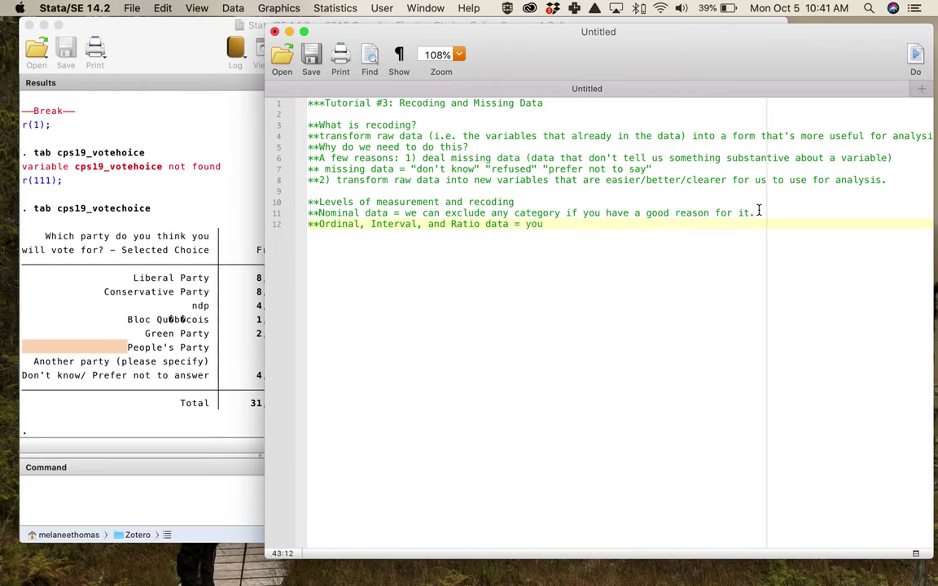
pyautogui.write(' absolutely may NOT exc')
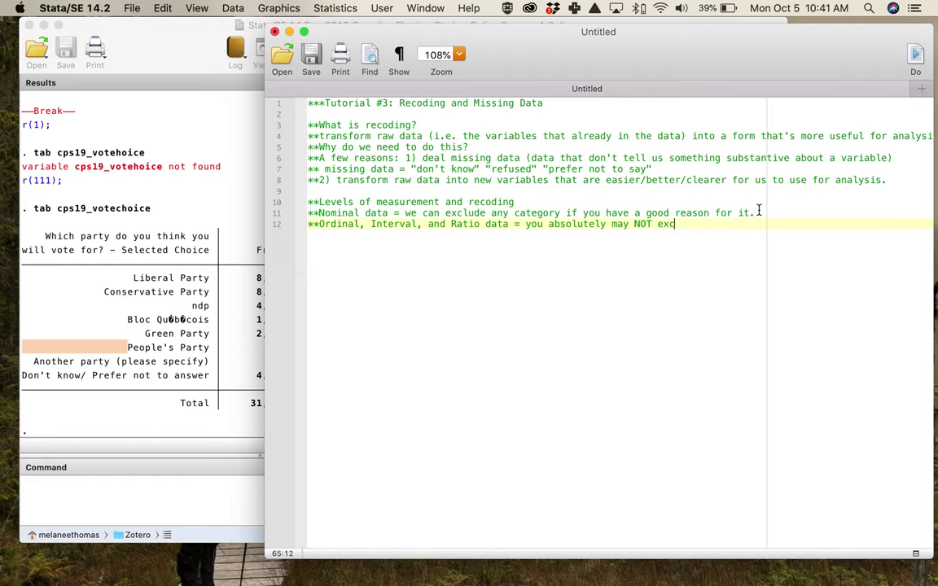
pyautogui.write('lude categories.')
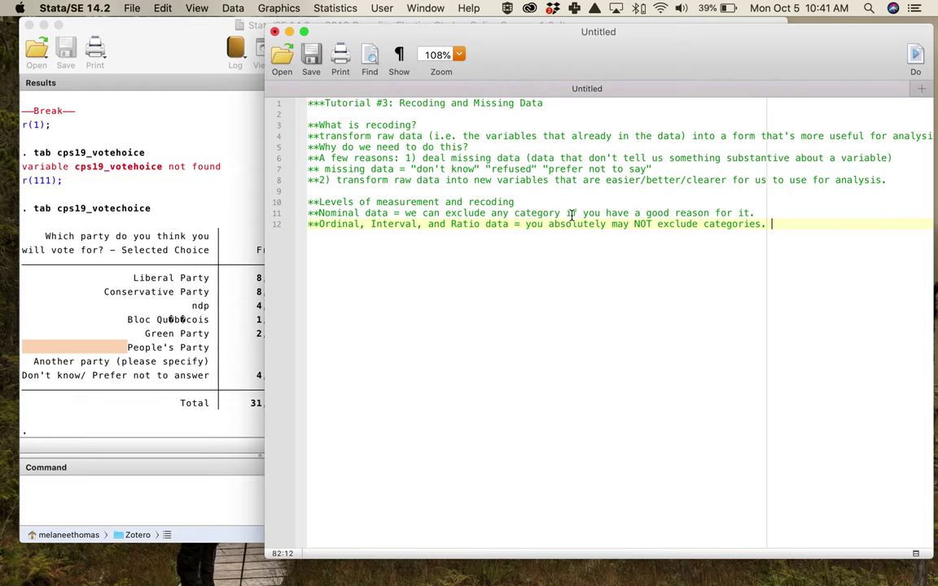
pyautogui.click(163, 258)
# - Append 'instead, we collapse adjacent categories together.' to the ordinal comment and start line 13
pyautogui.moveTo(143, 324); pyautogui.dragTo(435, 326)
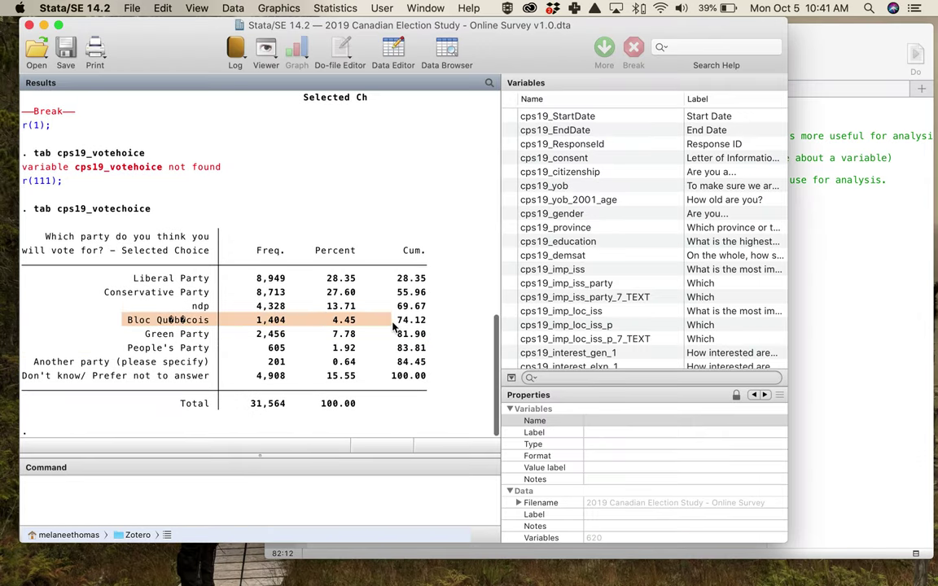
pyautogui.moveTo(127, 348); pyautogui.dragTo(461, 352)
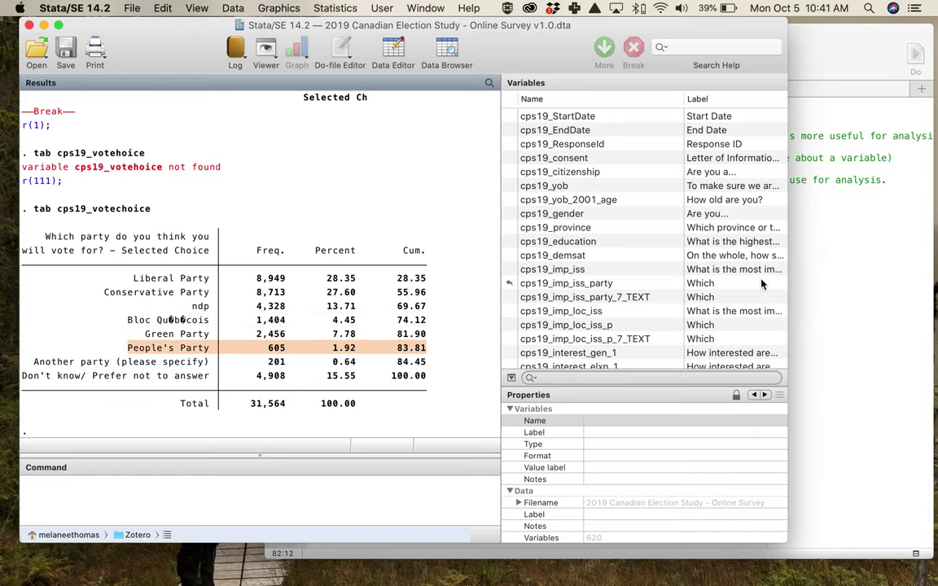
pyautogui.click(817, 272)
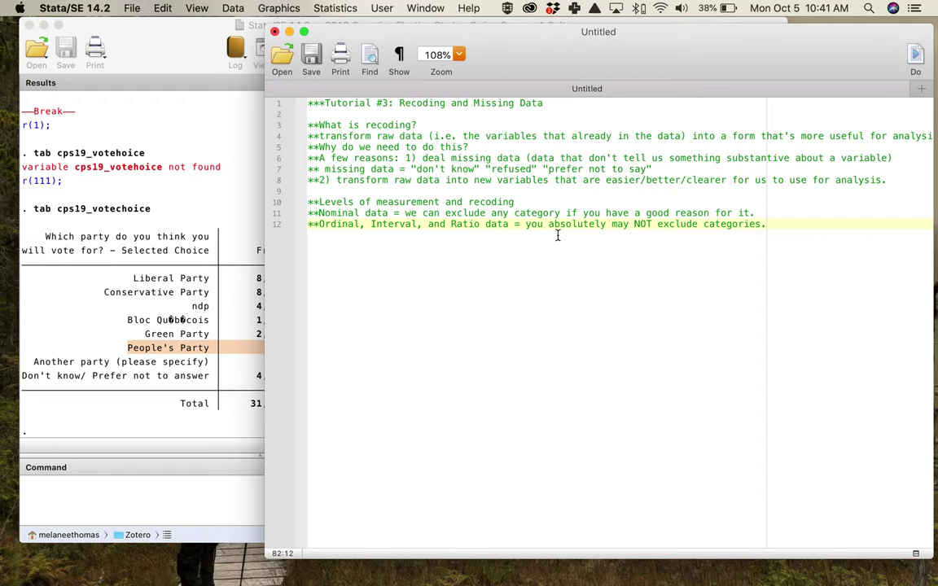
pyautogui.write('instead, we collapse adjacent cate')
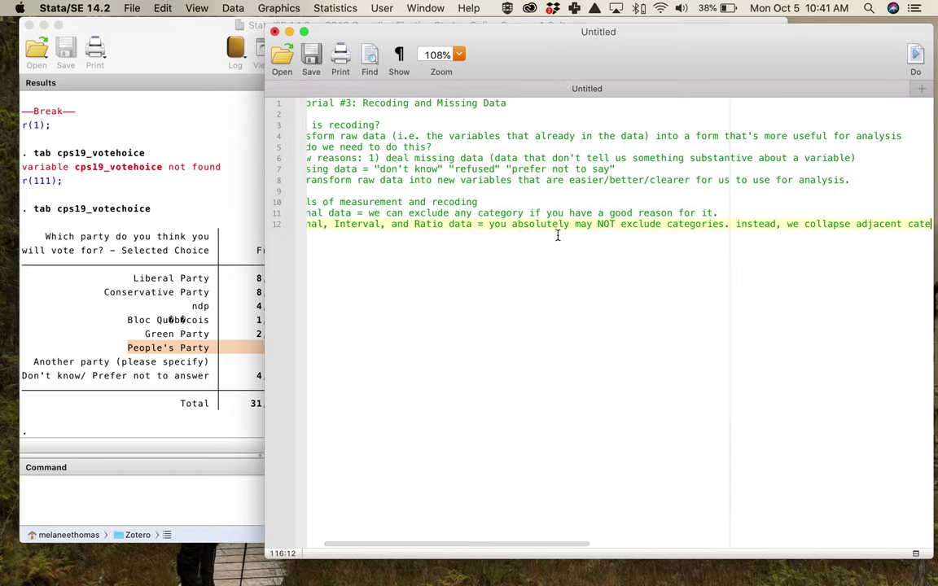
pyautogui.write('gories together.')
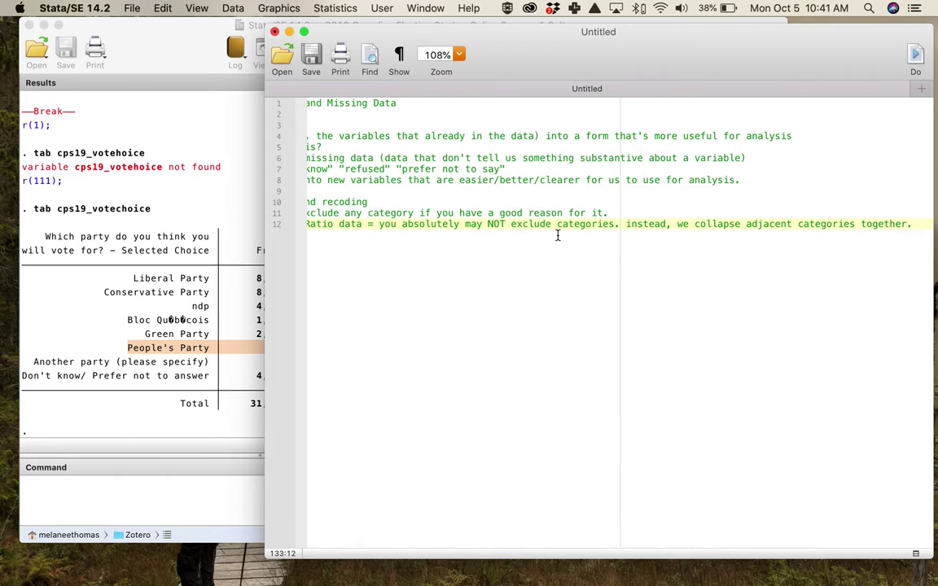
pyautogui.press('Return')
# - Widen the do-file editor, review the line 12 comment, and move the editor off the results
pyautogui.moveTo(270, 560); pyautogui.dragTo(181, 566)
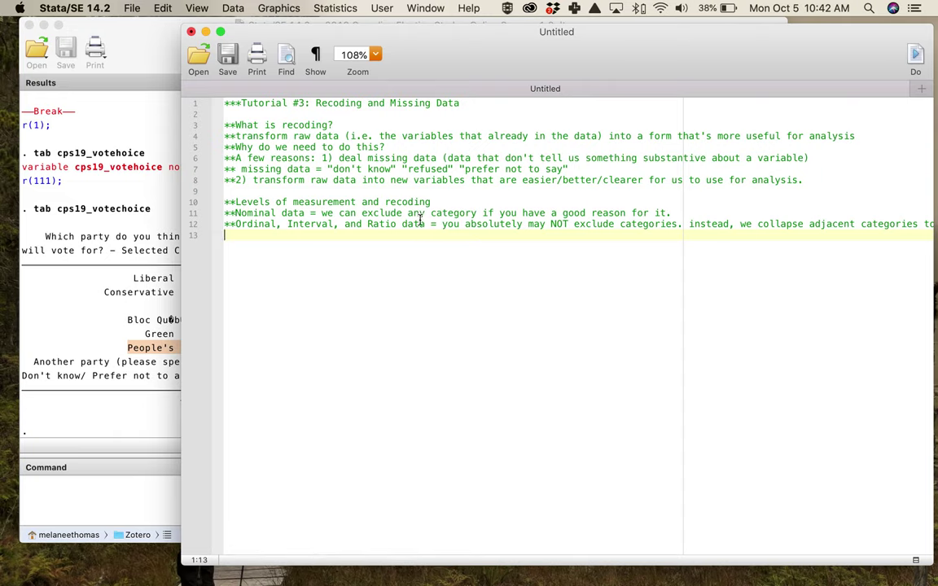
pyautogui.moveTo(289, 223); pyautogui.dragTo(396, 227)
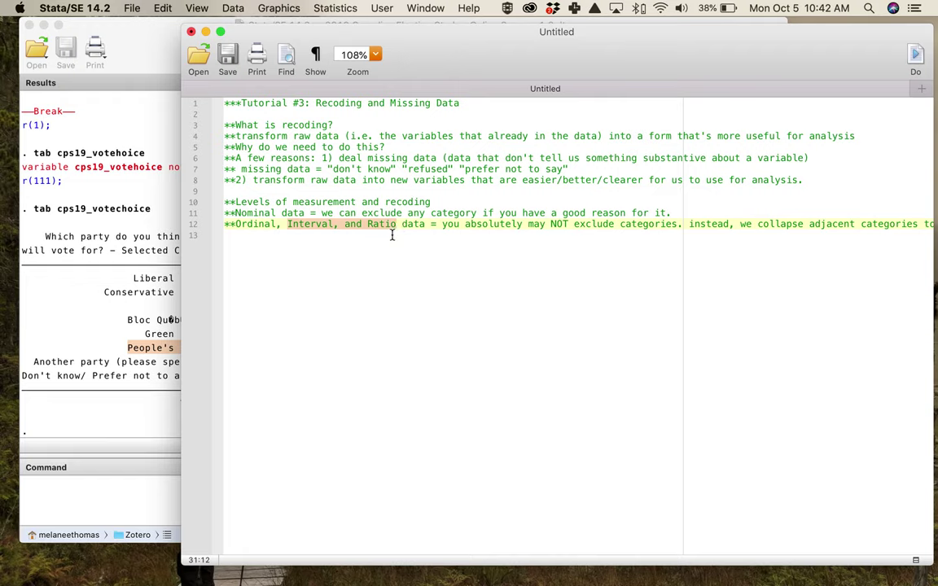
pyautogui.click(241, 226)
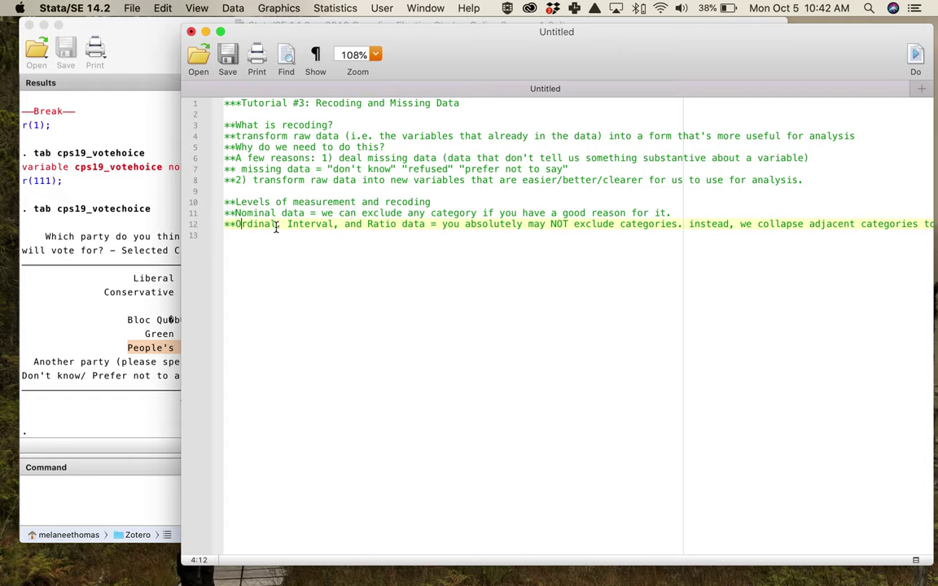
pyautogui.moveTo(236, 224); pyautogui.dragTo(236, 237)
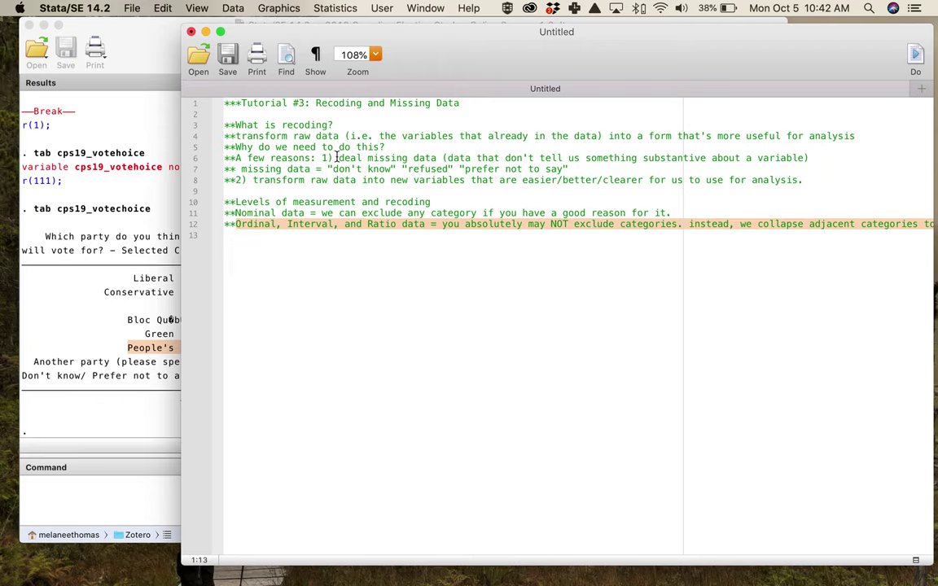
pyautogui.moveTo(339, 158); pyautogui.dragTo(442, 158)
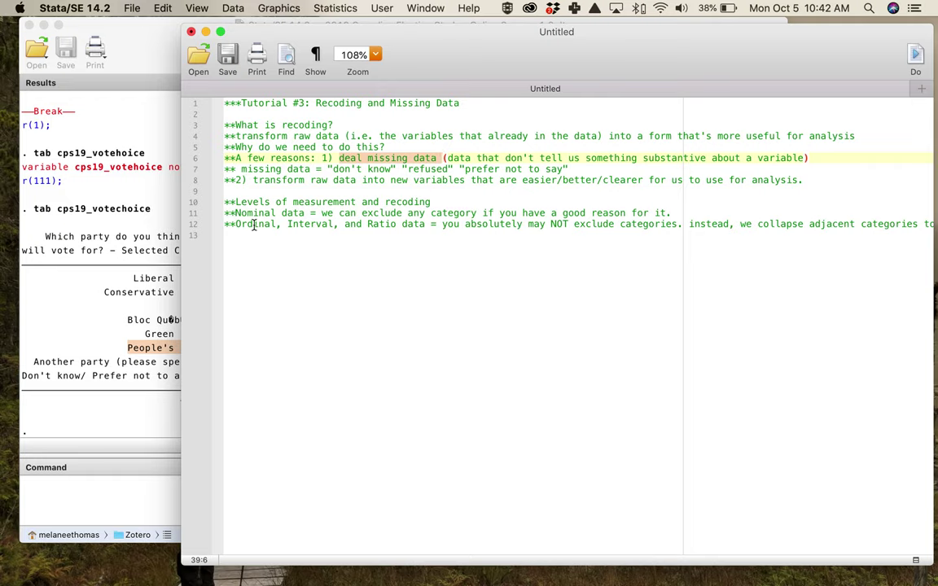
pyautogui.moveTo(226, 224); pyautogui.dragTo(750, 224)
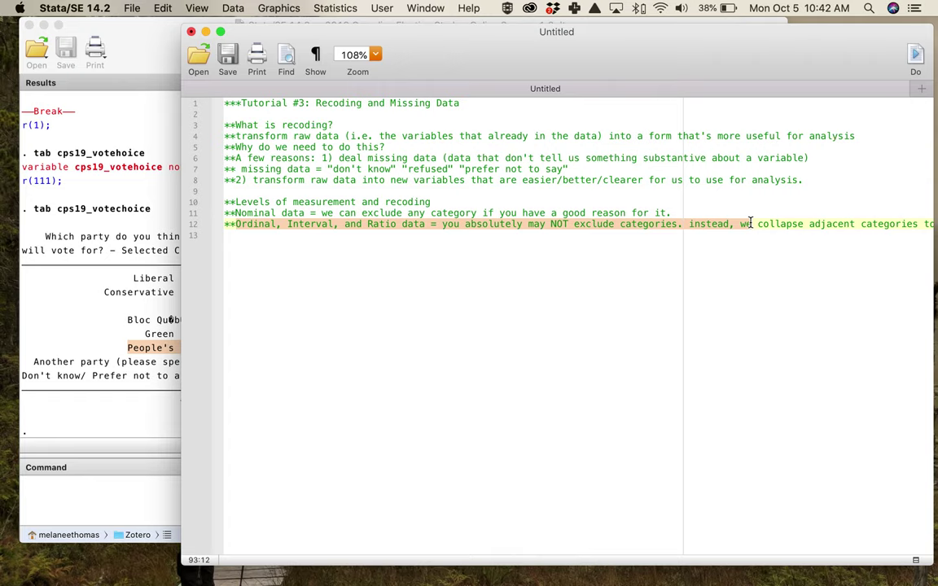
pyautogui.moveTo(652, 58); pyautogui.dragTo(778, 59)
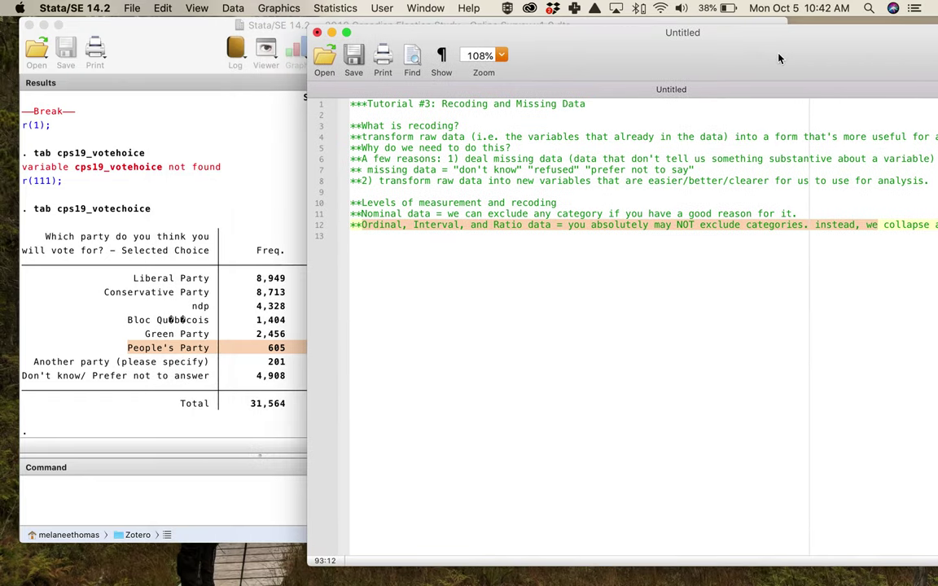
# - Add the heading '***Education' on a new line 14 of the do-file
pyautogui.click(667, 260)
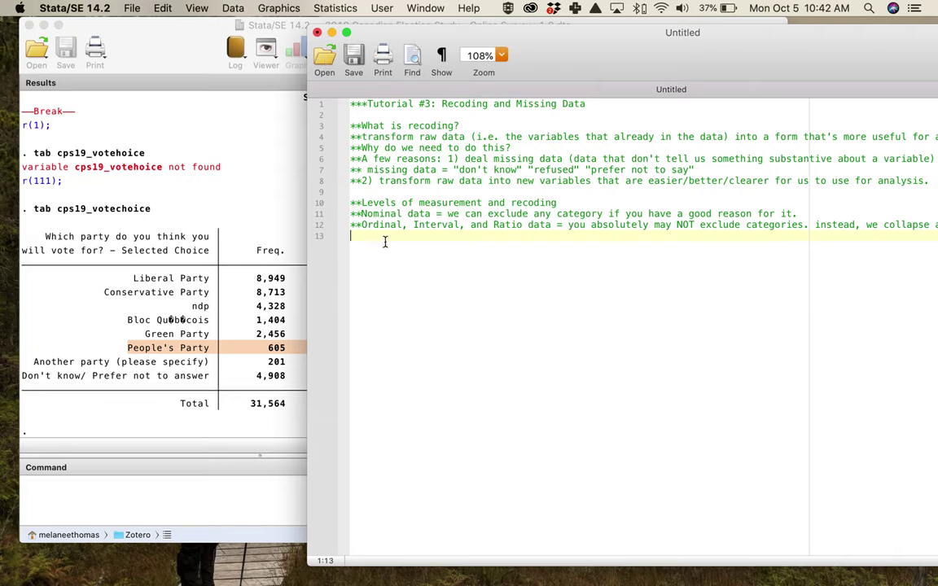
pyautogui.press('Return')
pyautogui.write('***Education')
pyautogui.click(255, 249)
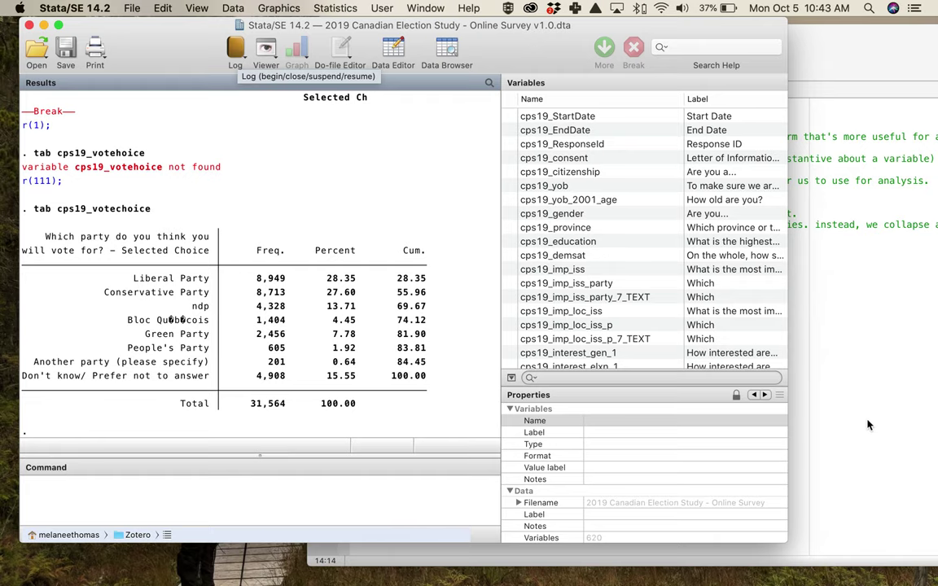
pyautogui.click(794, 267)
# - Begin a new log file named with the user's name plus 'POLI 399 Tutorial #3'
pyautogui.click(232, 155)
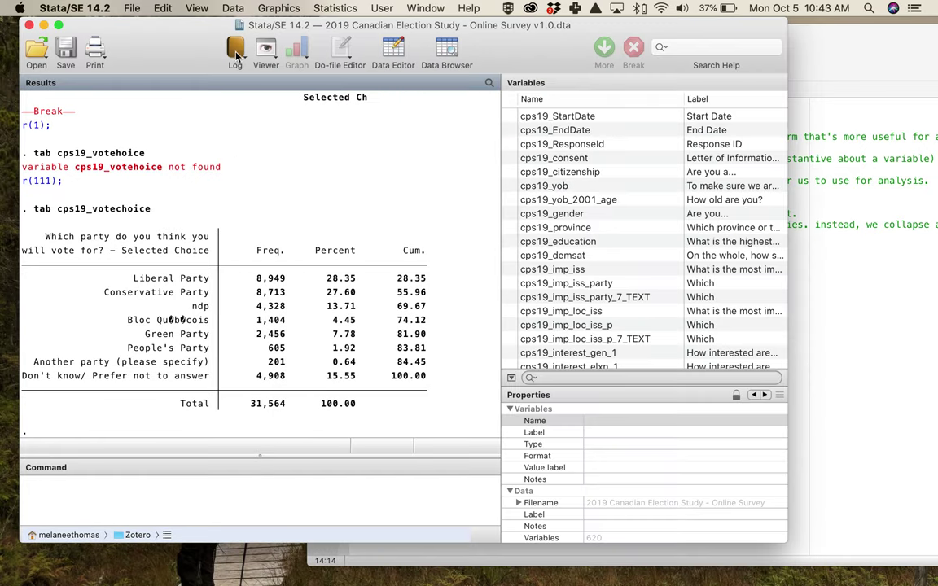
pyautogui.click(235, 49)
pyautogui.click(247, 69)
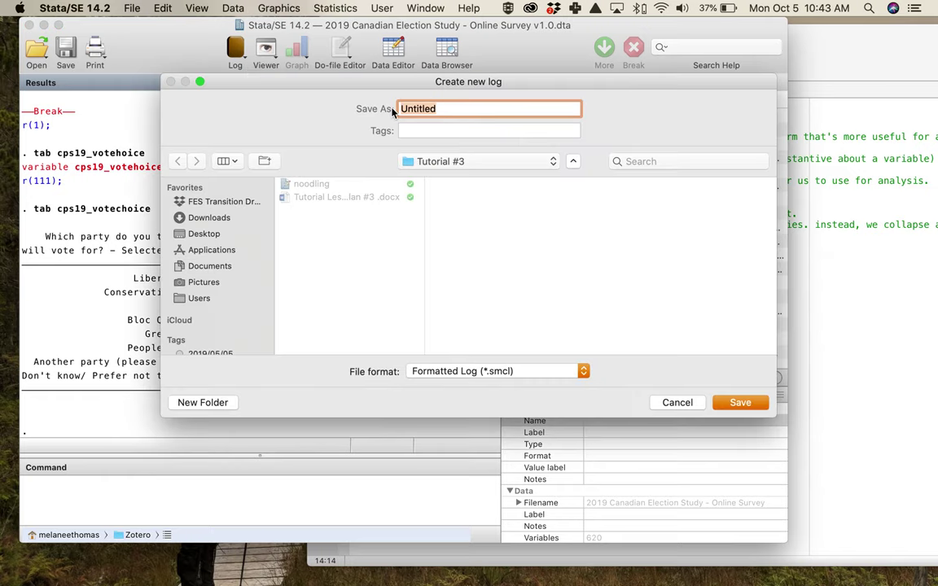
pyautogui.write('Thomas POLI 399 Tutorial #3')
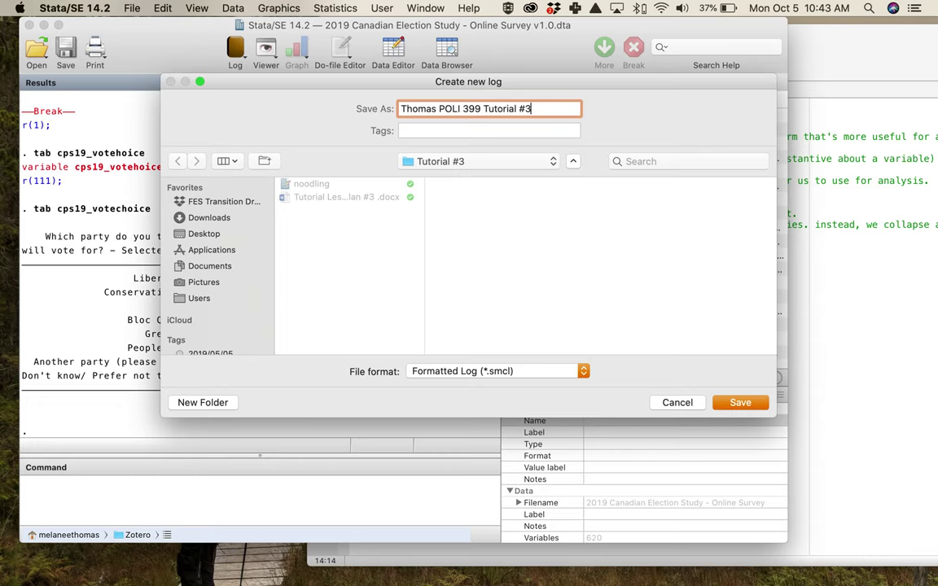
pyautogui.press('Return')
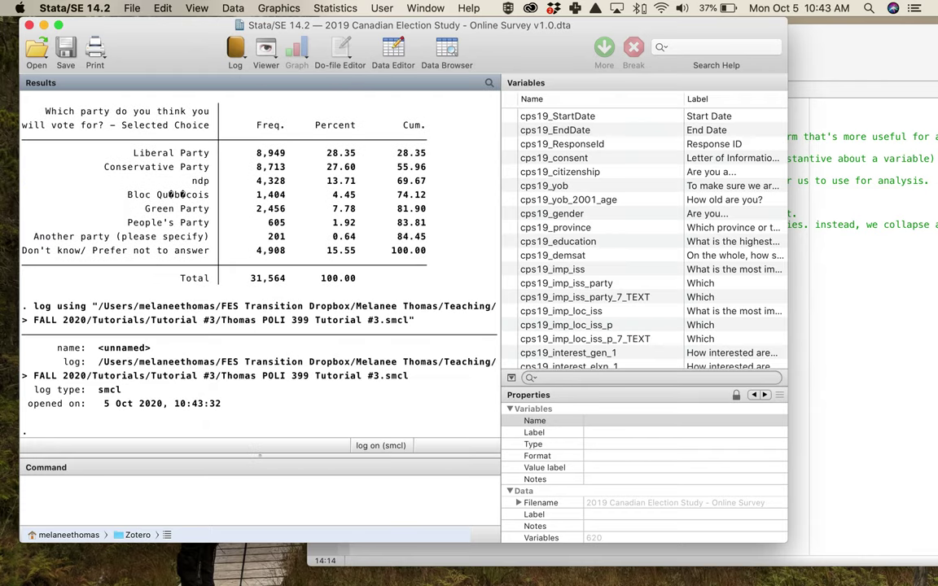
# - Save the do-file under the user's name plus a POLI 399 Tutorial #3 file name
pyautogui.click(890, 306)
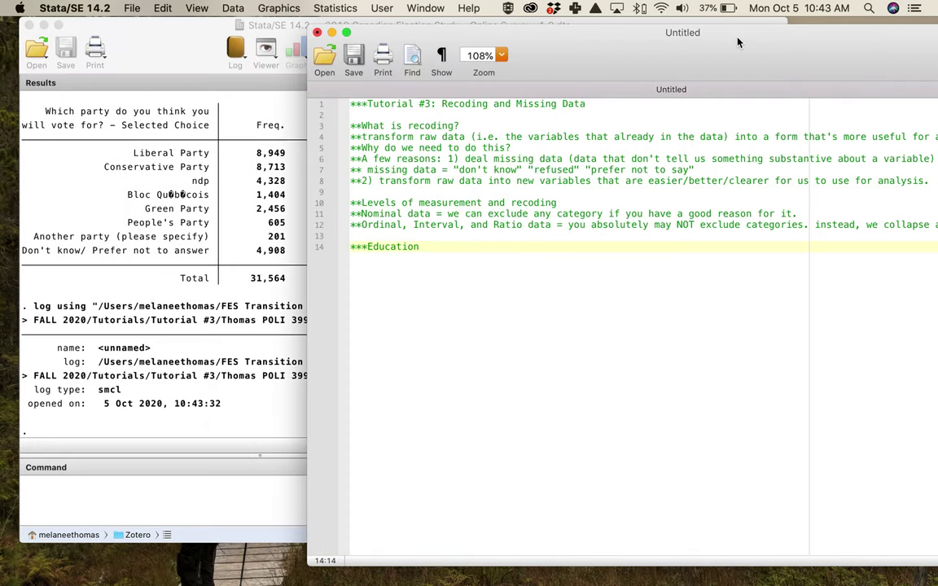
pyautogui.press('super+s')
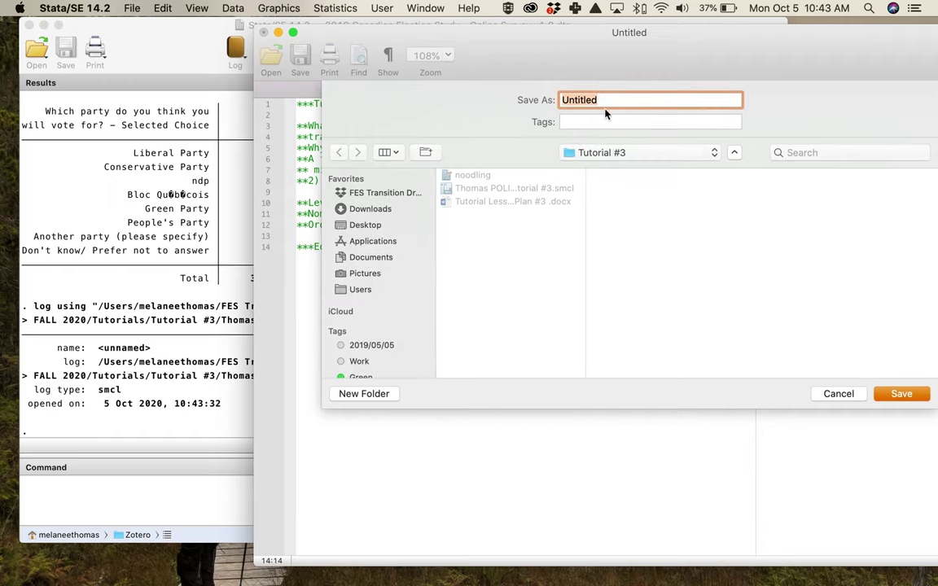
pyautogui.write('Thomas POLI')
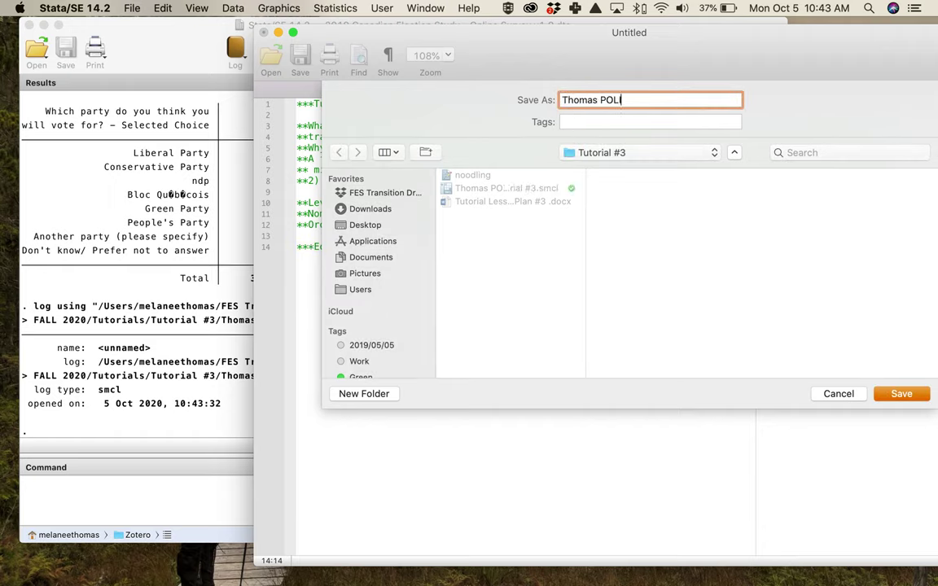
pyautogui.write(' 3999Tutorial #3')
pyautogui.press('Return')
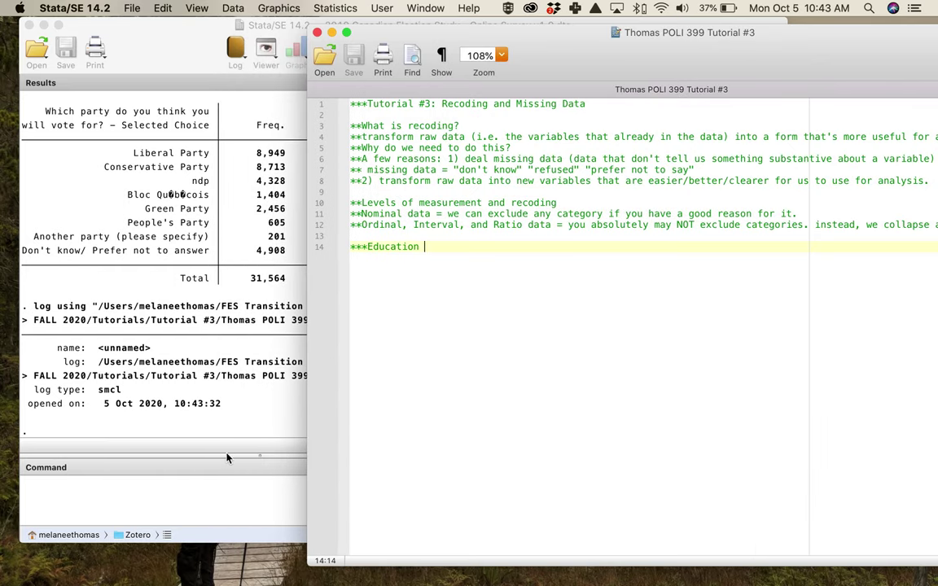
# - Reopen the 2019 CES online survey dataset from File > Open recent
pyautogui.click(203, 355)
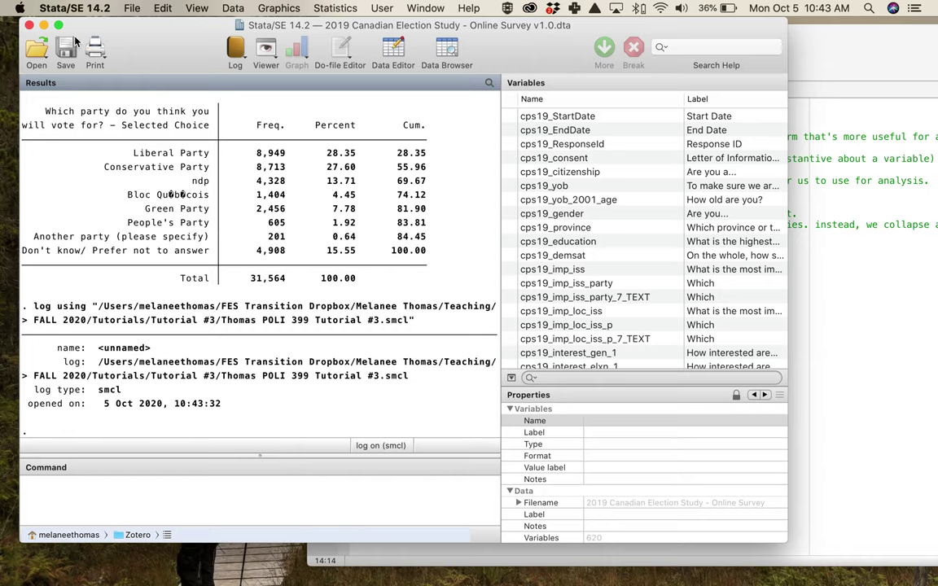
pyautogui.click(124, 9)
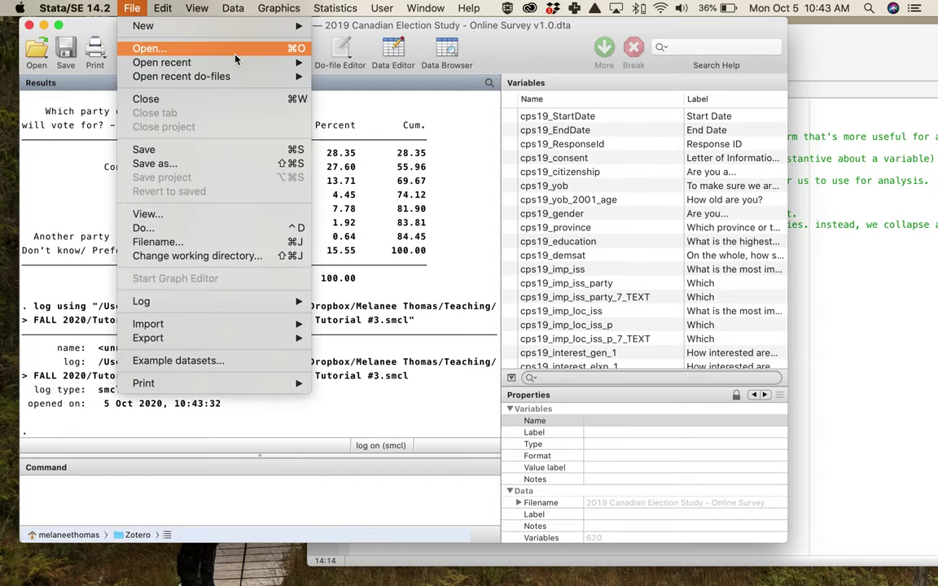
pyautogui.moveTo(239, 65)
pyautogui.click(364, 64)
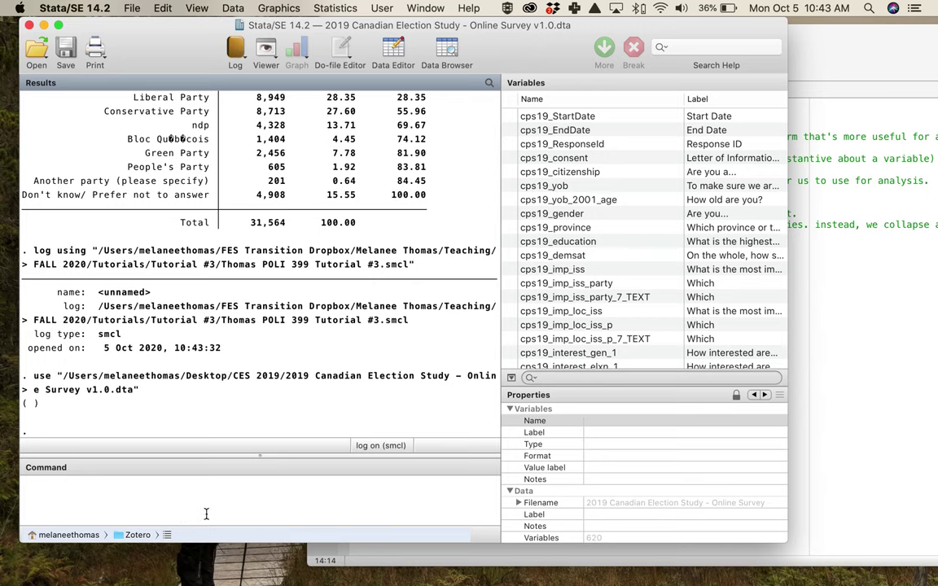
# - In the D2L course site, show the Datasets module files under Content, then switch back to Stata
pyautogui.moveTo(232, 568)
pyautogui.click(265, 567)
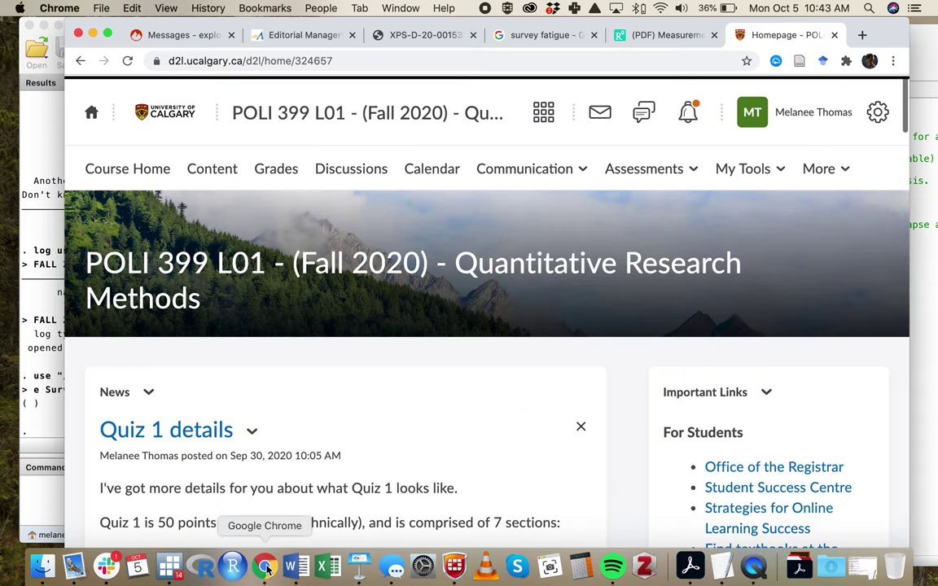
pyautogui.scroll(-2, 310, 264)
pyautogui.scroll(2, 310, 264)
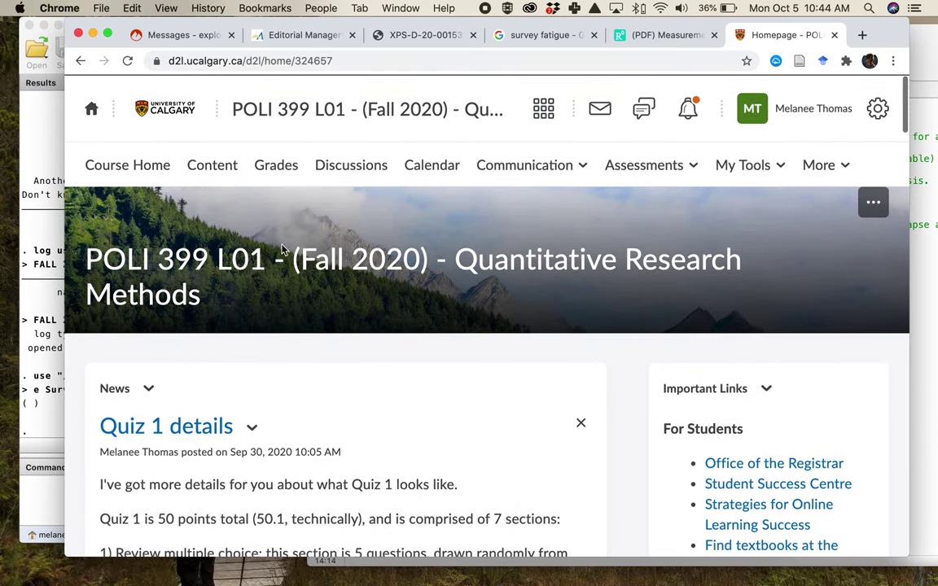
pyautogui.click(211, 169)
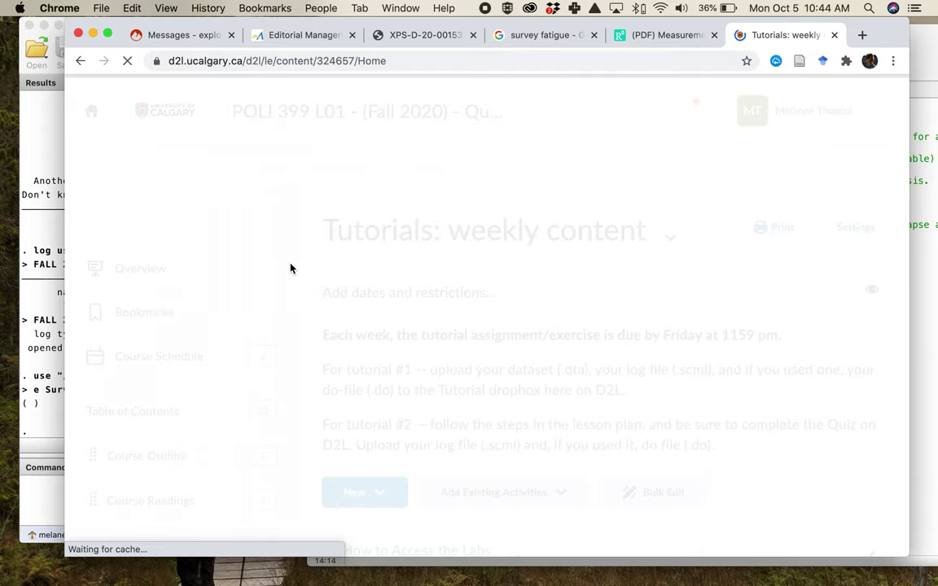
pyautogui.scroll(-10, 291, 269)
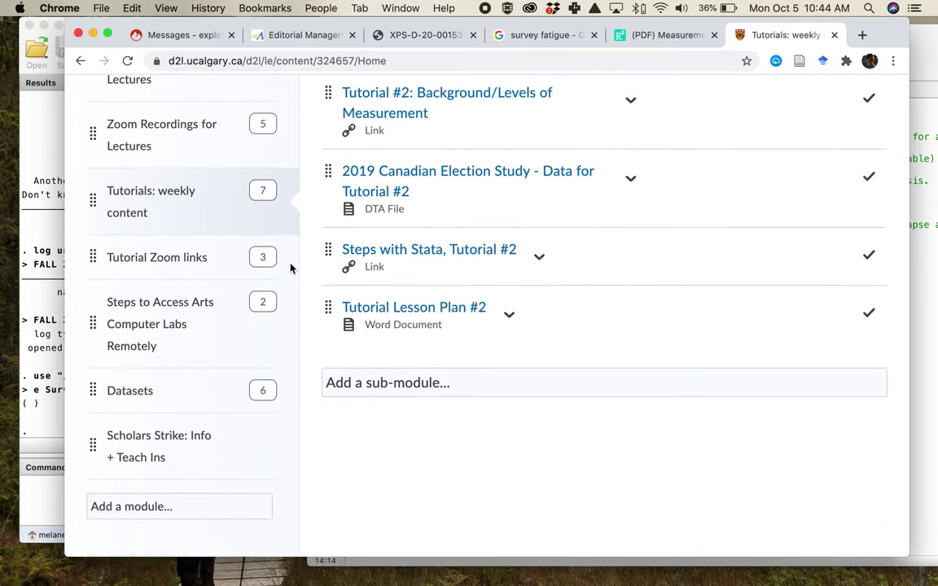
pyautogui.click(136, 396)
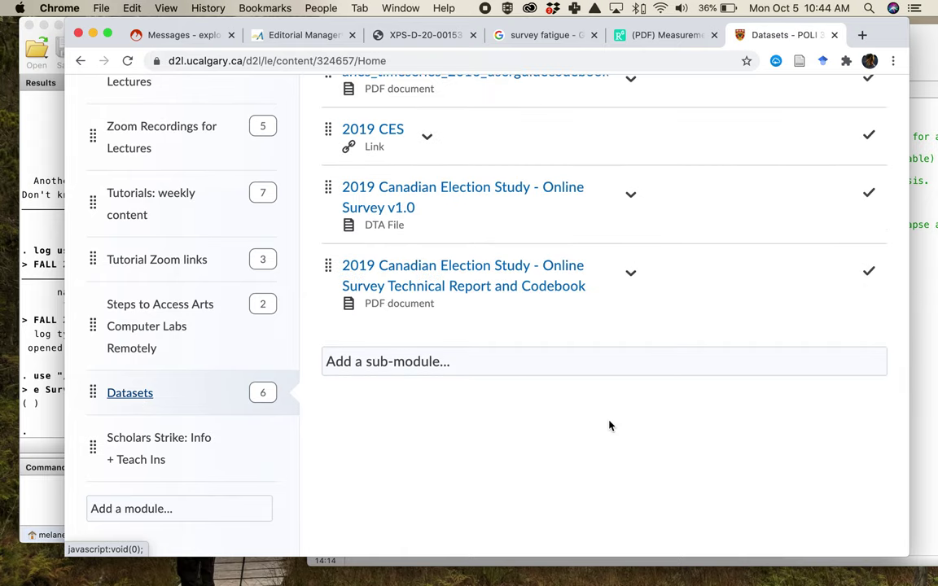
pyautogui.scroll(3, 524, 353)
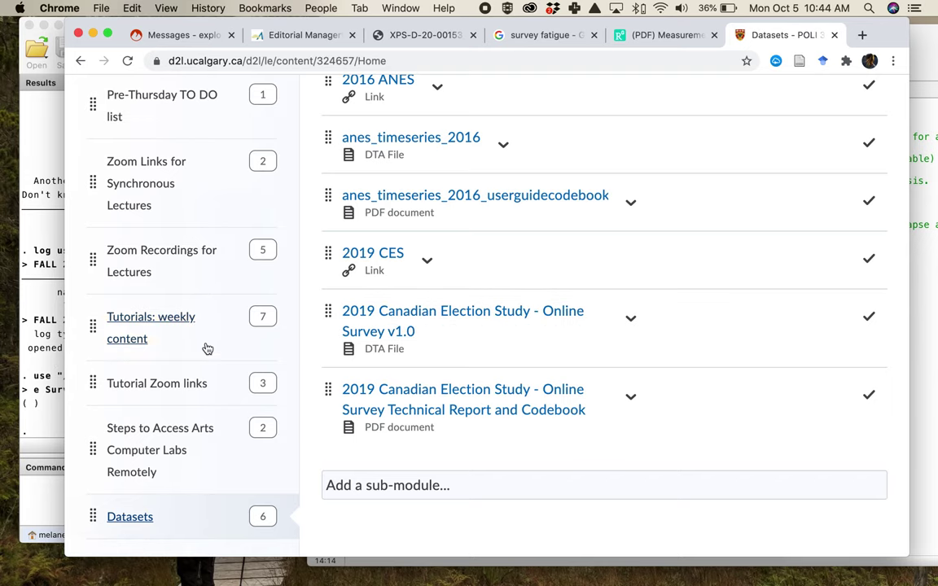
pyautogui.press('super+Tab')
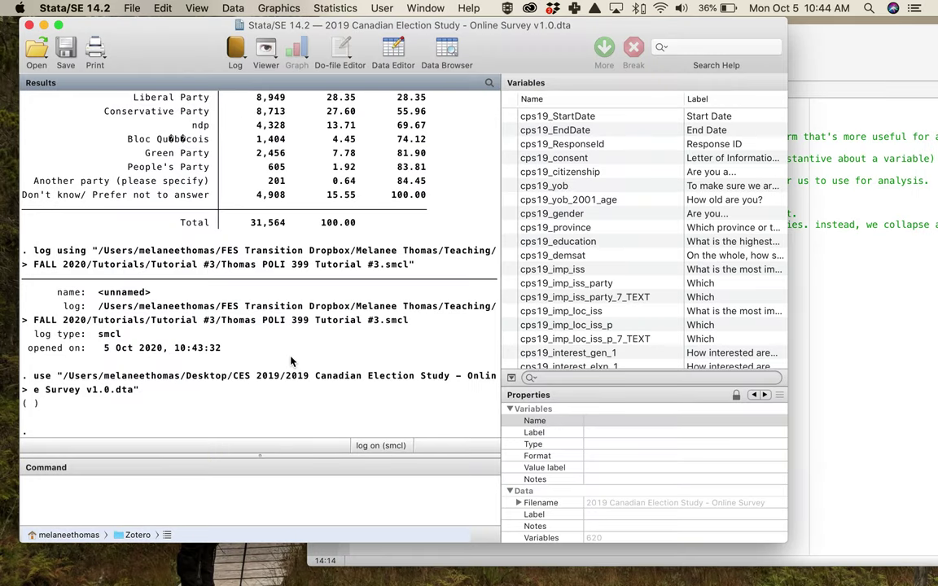
# - Copy the use command that loaded the CES 2019 dataset from the Results pane
pyautogui.moveTo(146, 394); pyautogui.dragTo(37, 390)
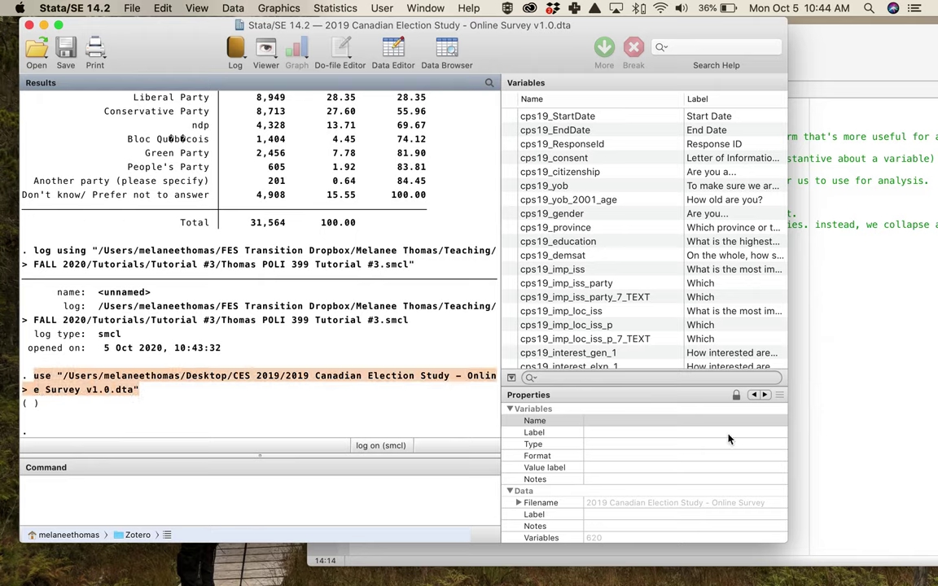
pyautogui.click(830, 318)
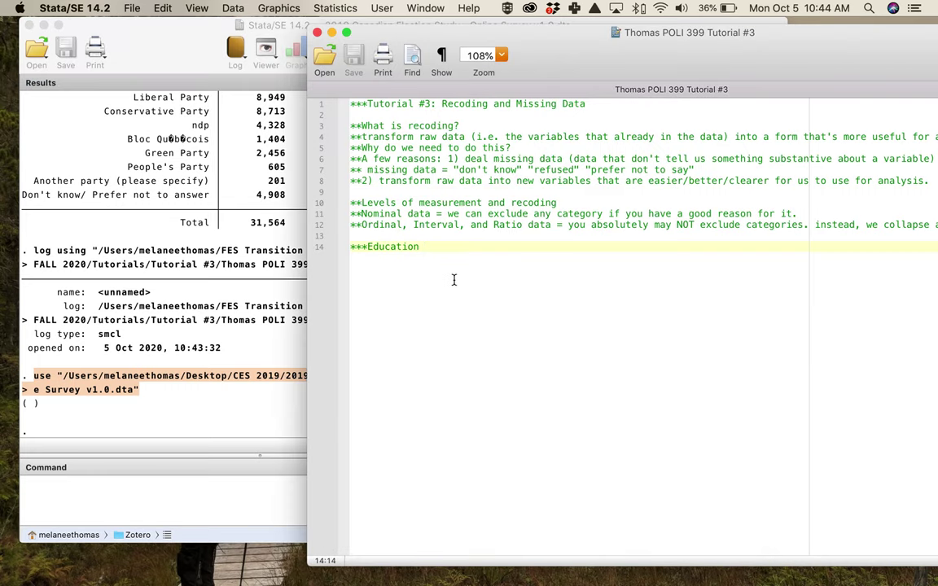
pyautogui.click(224, 407)
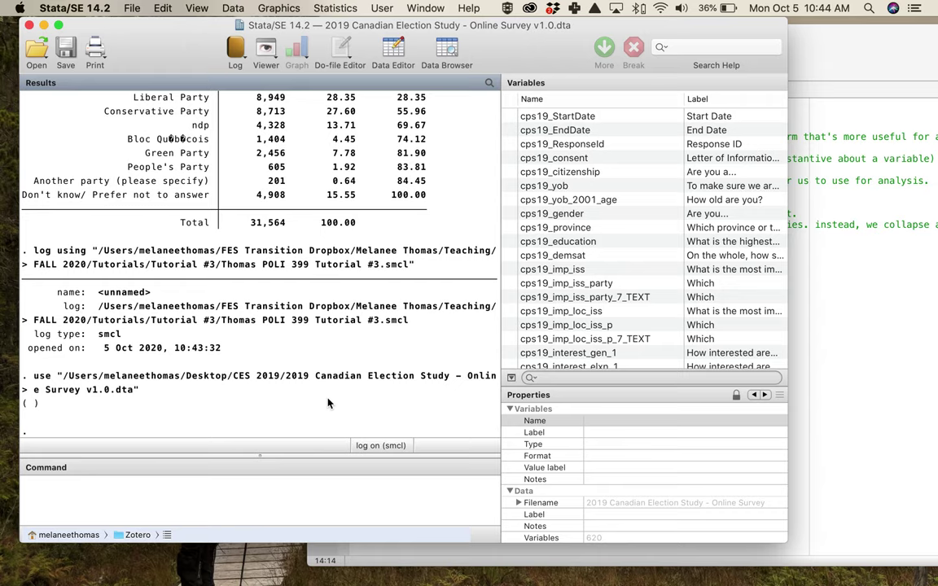
pyautogui.scroll(5, 325, 401)
pyautogui.scroll(-8, 320, 398)
pyautogui.scroll(1, 320, 399)
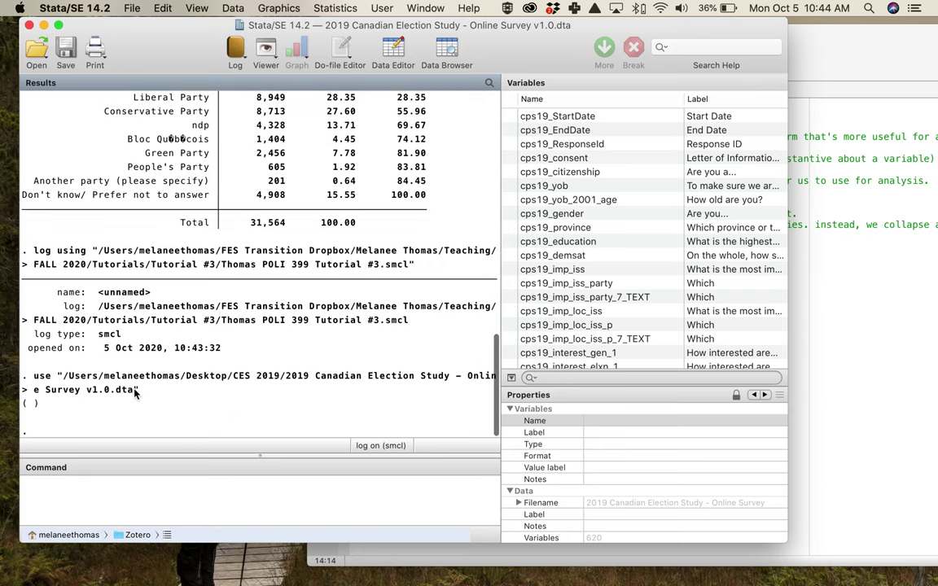
pyautogui.moveTo(141, 390); pyautogui.dragTo(39, 380)
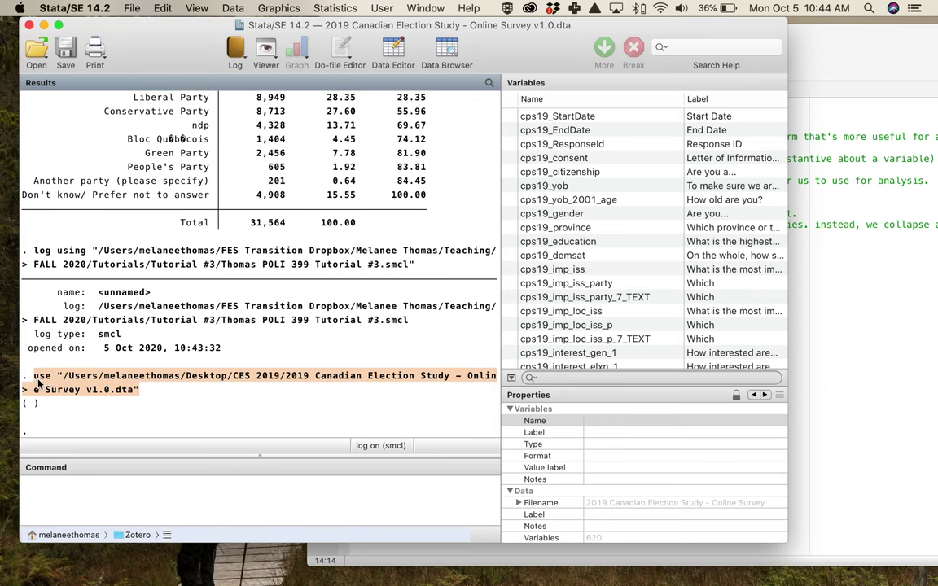
pyautogui.press('super+c')
# - Bring the Tutorial #3 do-file editor back to the front
pyautogui.press('F11')
pyautogui.click(887, 295)
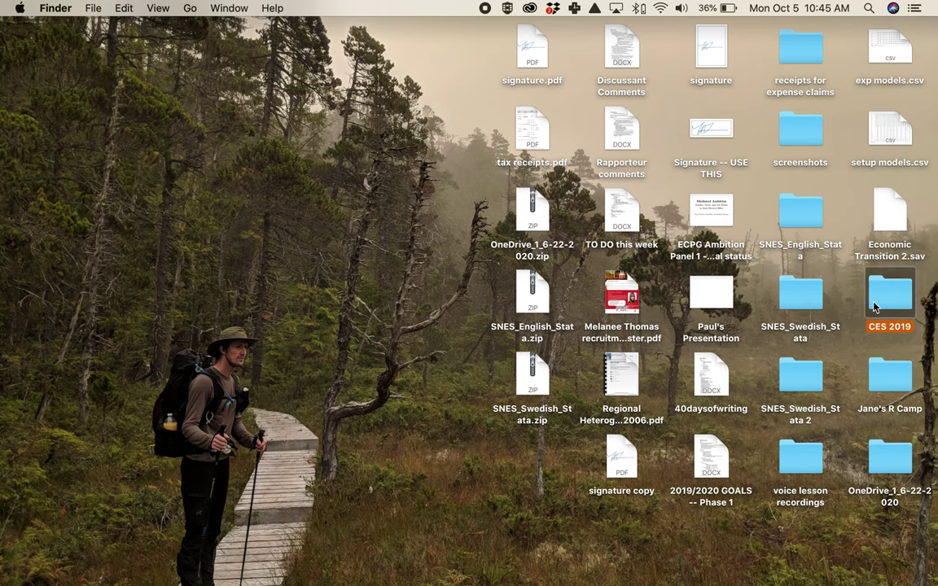
pyautogui.click(173, 563)
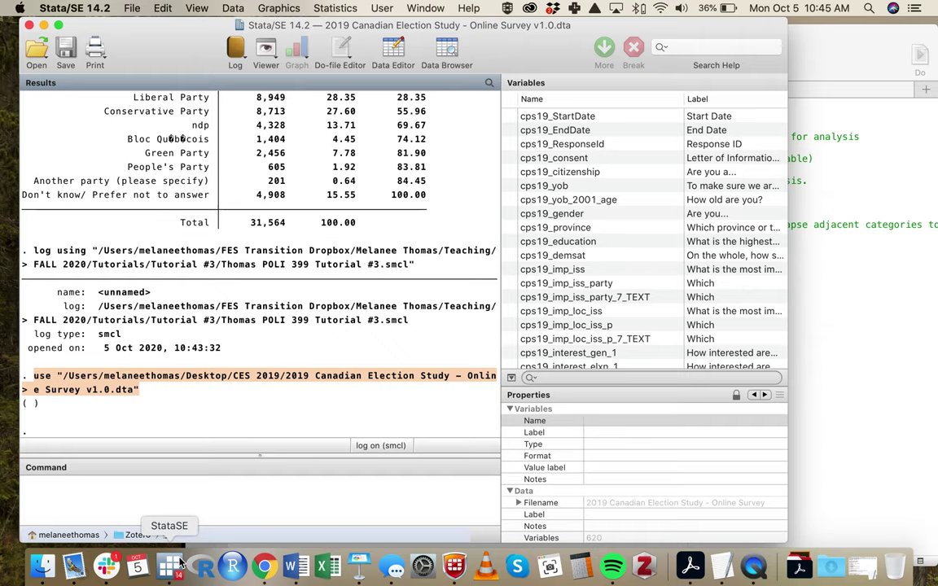
pyautogui.click(814, 325)
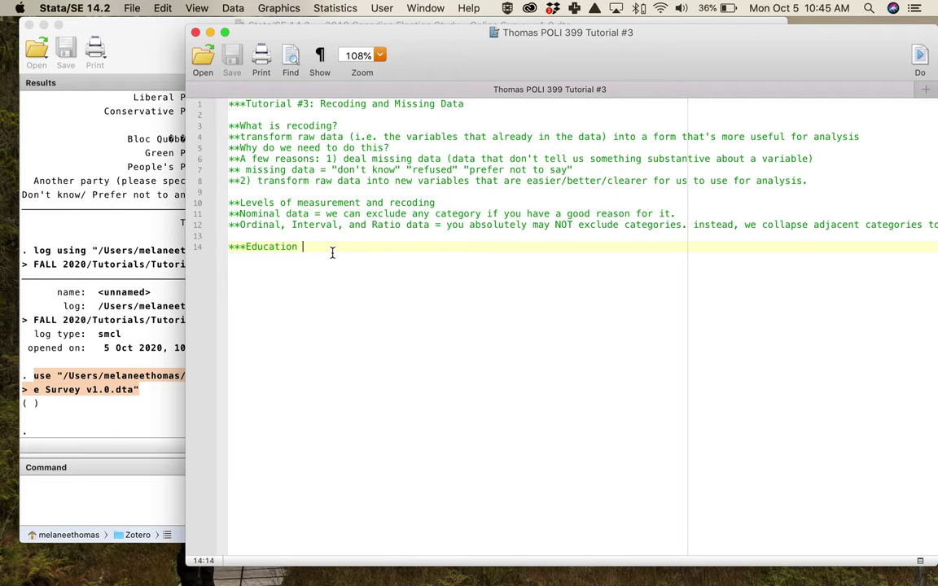
# - Paste the use command on line 16, join its wrapped path, append ', clear', and run the do-file
pyautogui.press('Return')
pyautogui.press('Return')
pyautogui.press('super+v')
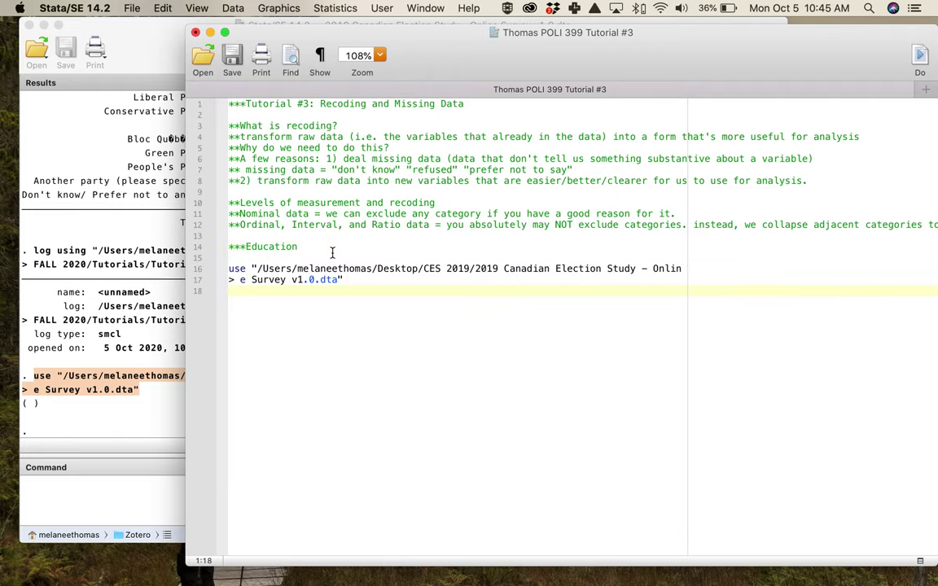
pyautogui.click(241, 280)
pyautogui.press('BackSpace')
pyautogui.press('BackSpace')
pyautogui.press('BackSpace')
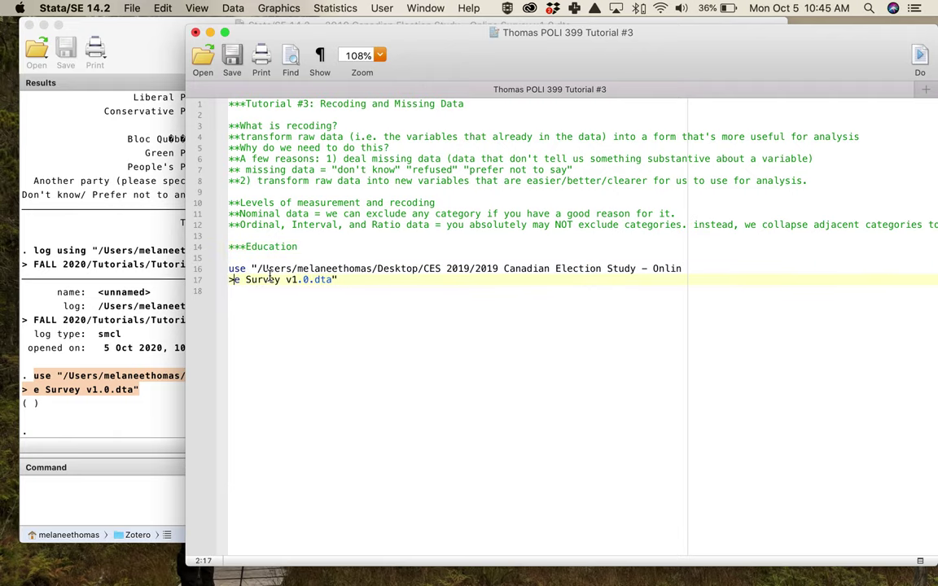
pyautogui.click(815, 272)
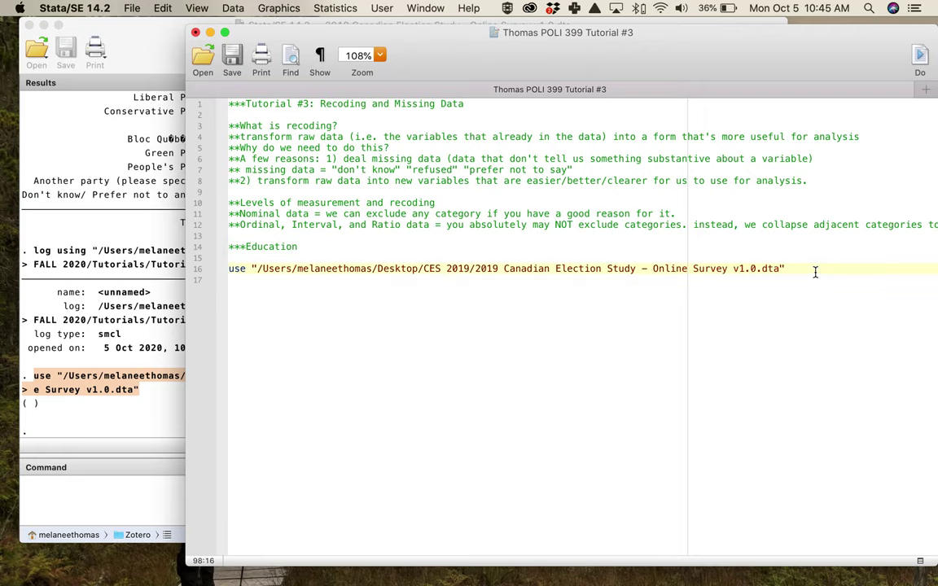
pyautogui.write(', clear')
pyautogui.moveTo(250, 268); pyautogui.dragTo(400, 270)
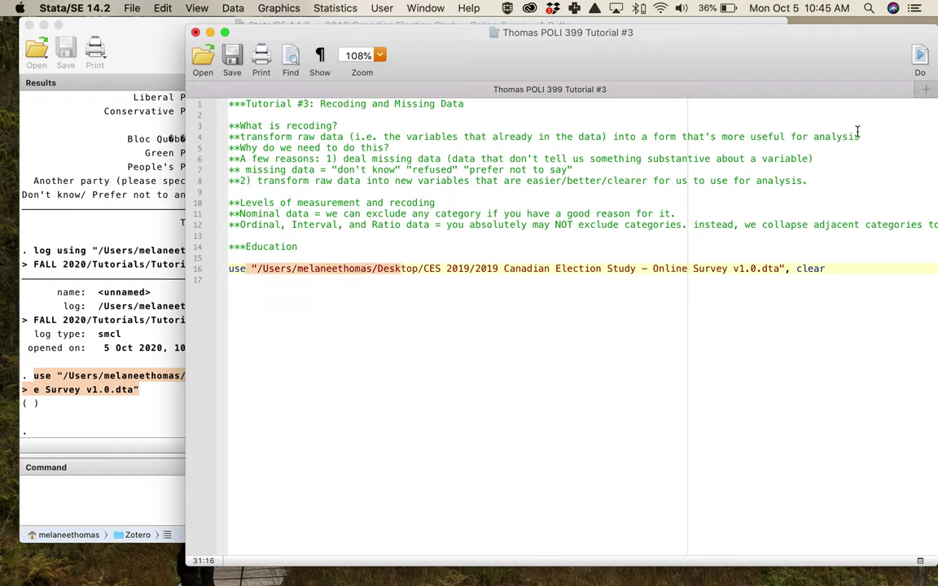
pyautogui.click(921, 55)
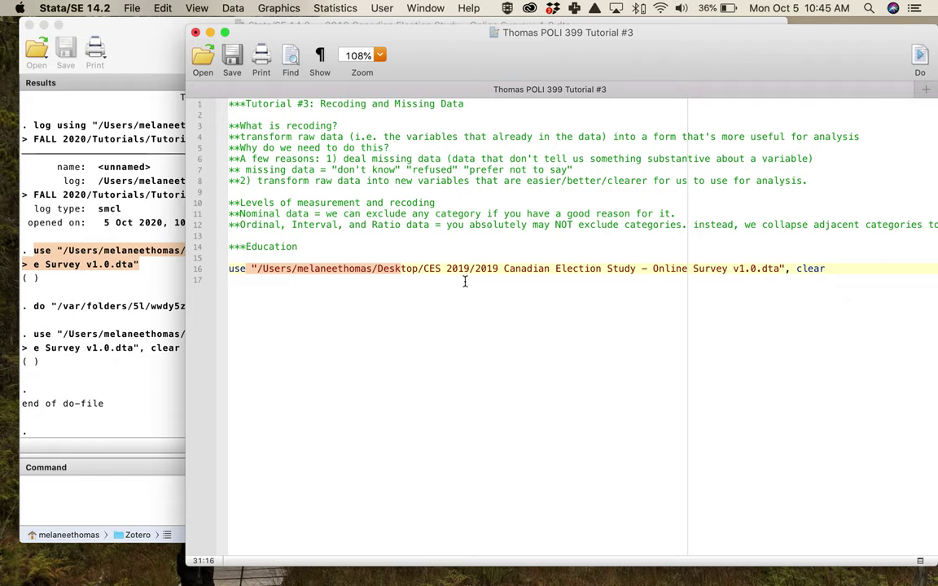
pyautogui.click(268, 282)
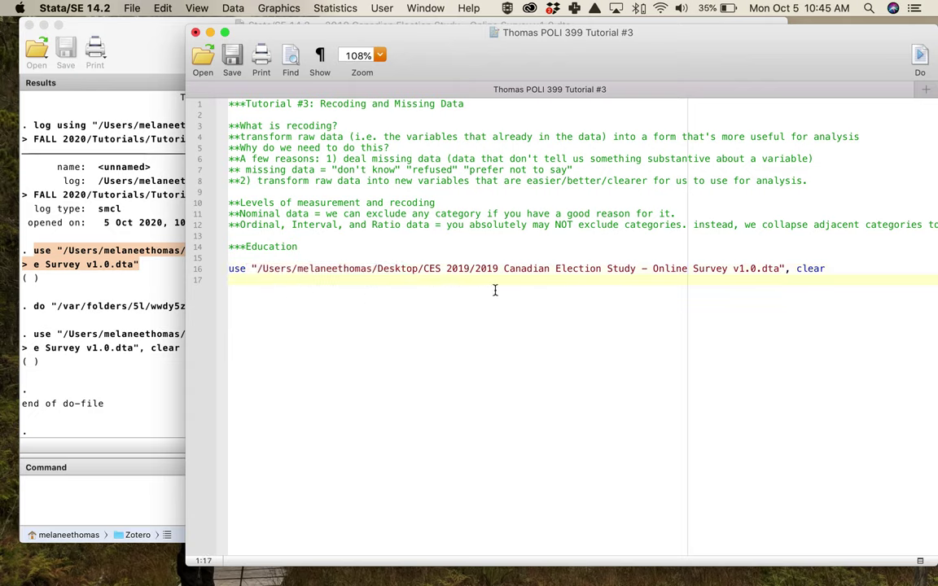
# - Write 'lookfor education' on line 17 and run it with Shift+Cmd+D to find cps19_education
pyautogui.write('lookfor education')
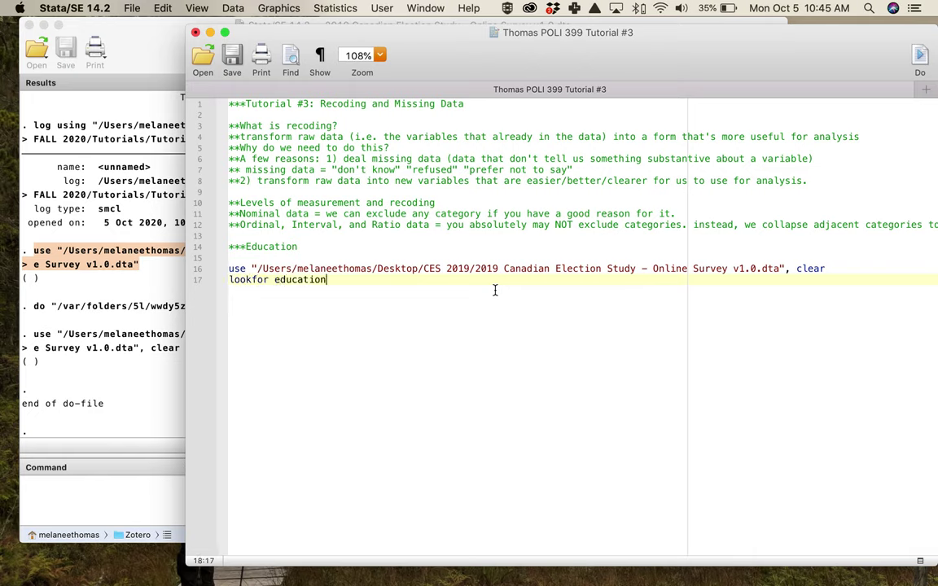
pyautogui.hotkey('shift', 'Left')
pyautogui.hotkey('shift', 'Left')
pyautogui.hotkey('shift', 'Left')
pyautogui.hotkey('shift', 'Left')
pyautogui.hotkey('shift', 'Left')
pyautogui.hotkey('shift', 'Left')
pyautogui.hotkey('shift', 'Left')
pyautogui.hotkey('shift', 'Left')
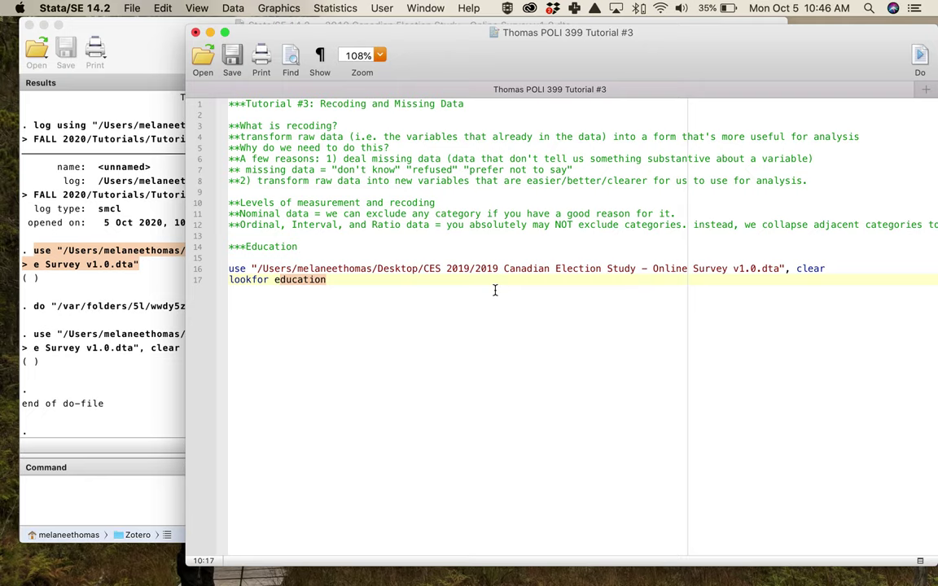
pyautogui.press('super+shift+d')
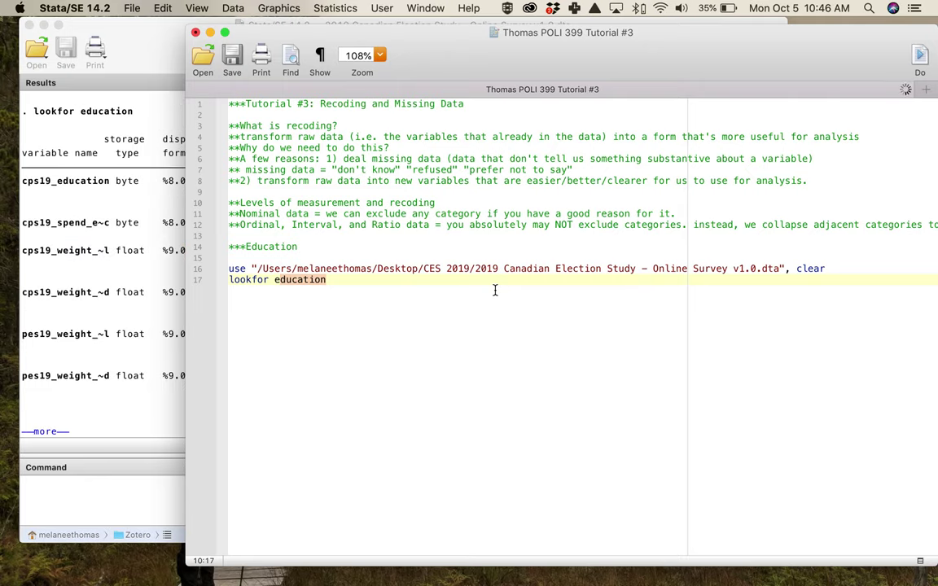
pyautogui.click(373, 279)
# - Add the comment '**Use keyboard shortcut -- cntl+D on PCs, shift+openapple+D on Macs' on line 18
pyautogui.press('Return')
pyautogui.write('**Use keyboard sho')
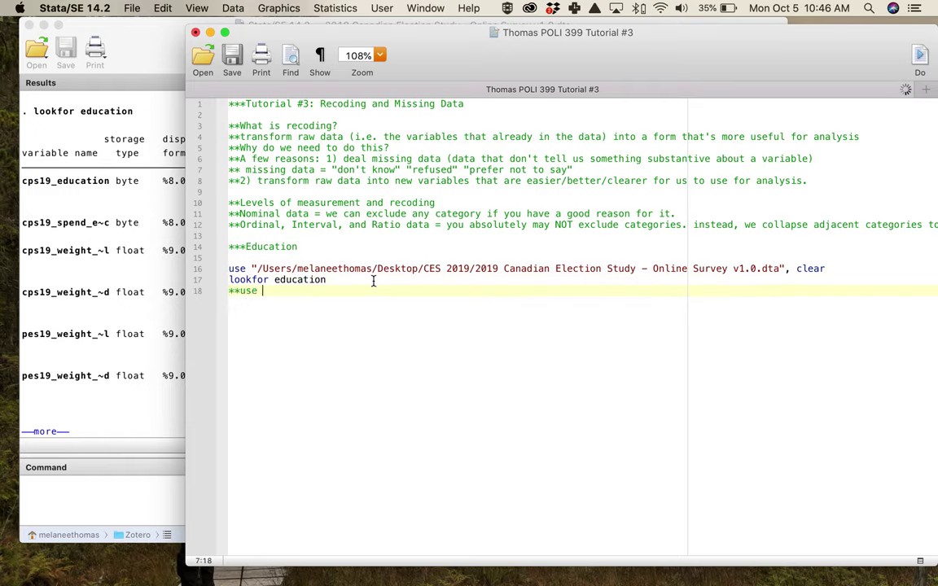
pyautogui.write('r')
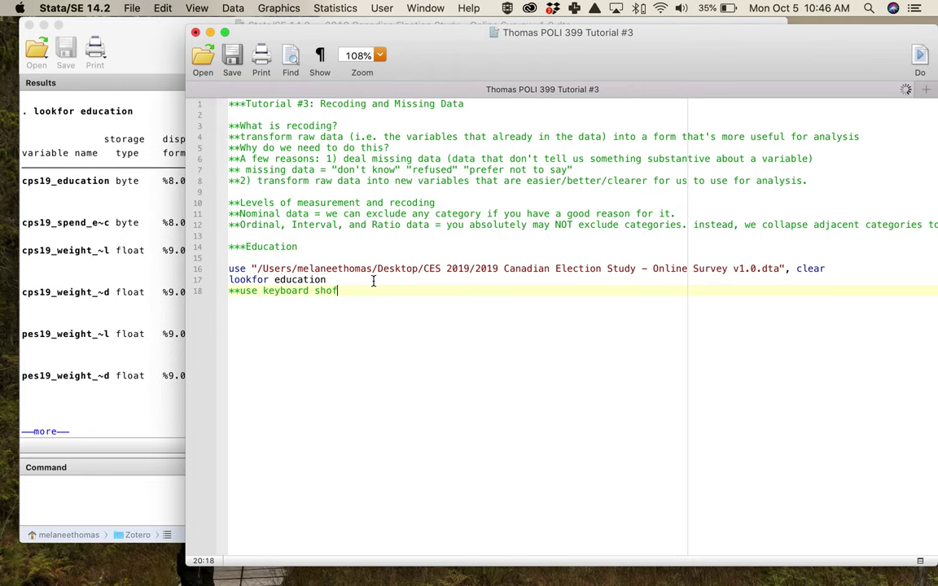
pyautogui.write('tcut -- cntl+D on PCs')
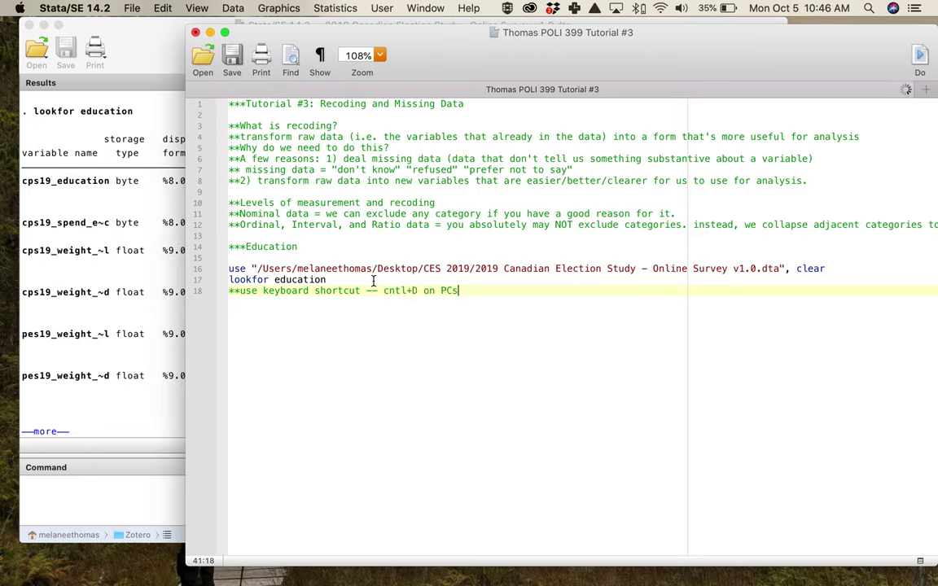
pyautogui.write(', shift+openappl')
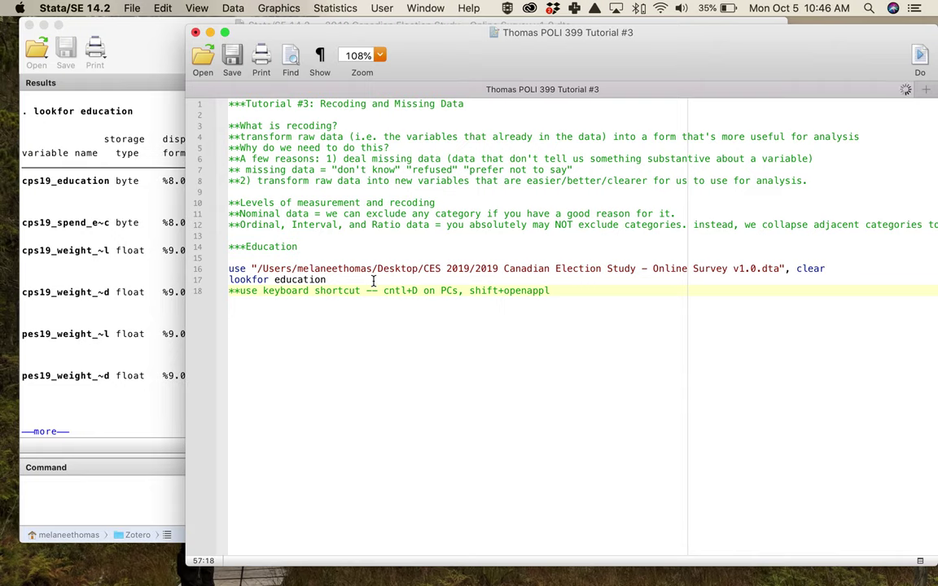
pyautogui.write('e+D on Macs')
pyautogui.press('Return')
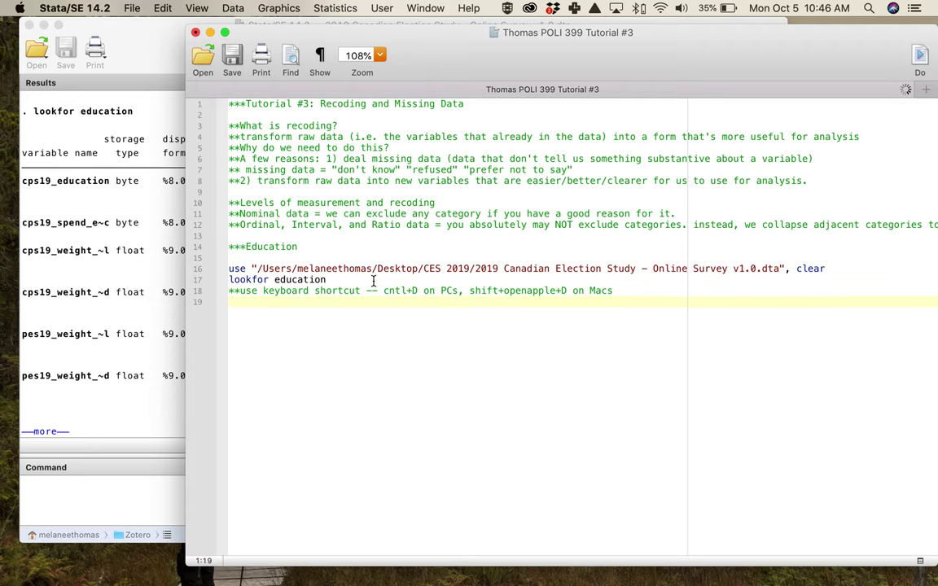
pyautogui.click(149, 333)
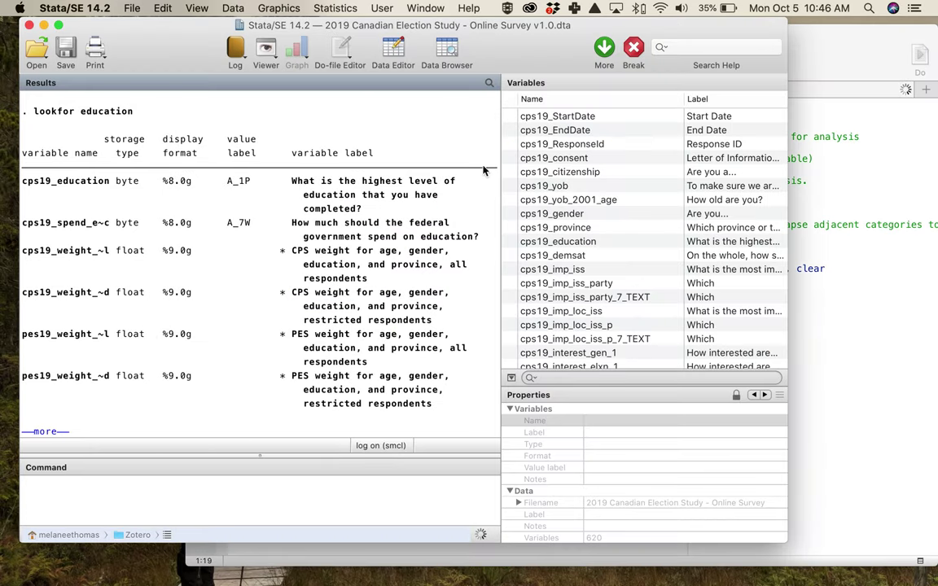
# - Show the rest of the lookfor education results and highlight cps19_education's question label
pyautogui.click(605, 51)
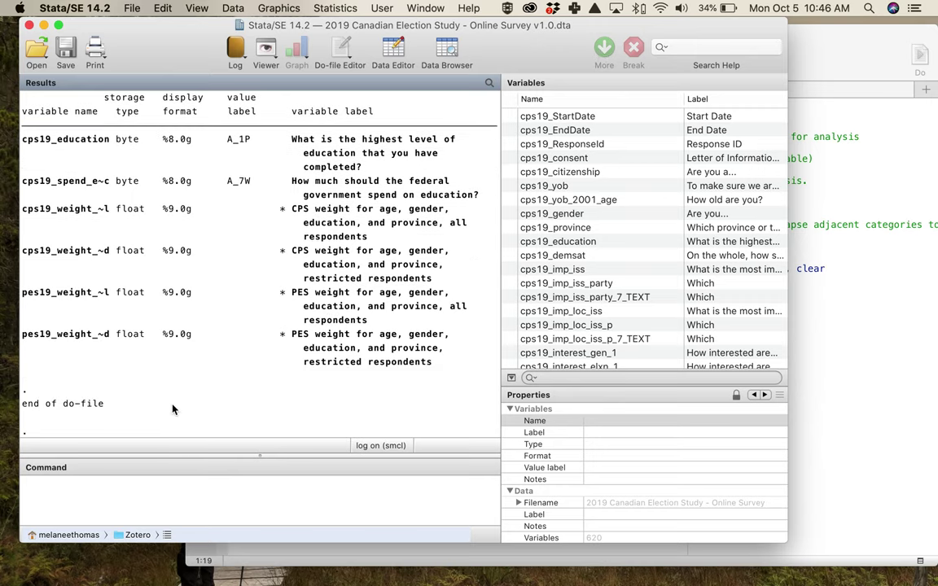
pyautogui.scroll(2, 203, 309)
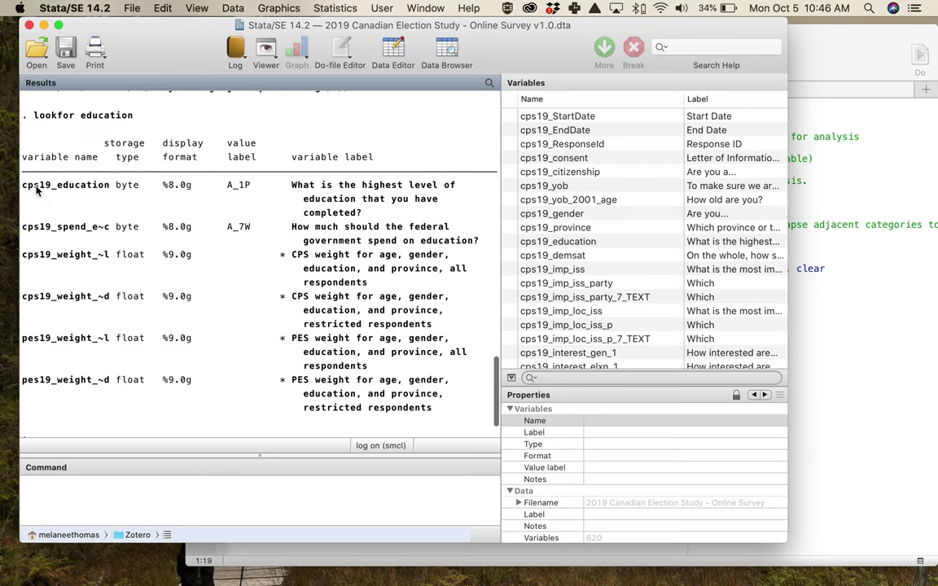
pyautogui.moveTo(364, 212); pyautogui.dragTo(287, 186)
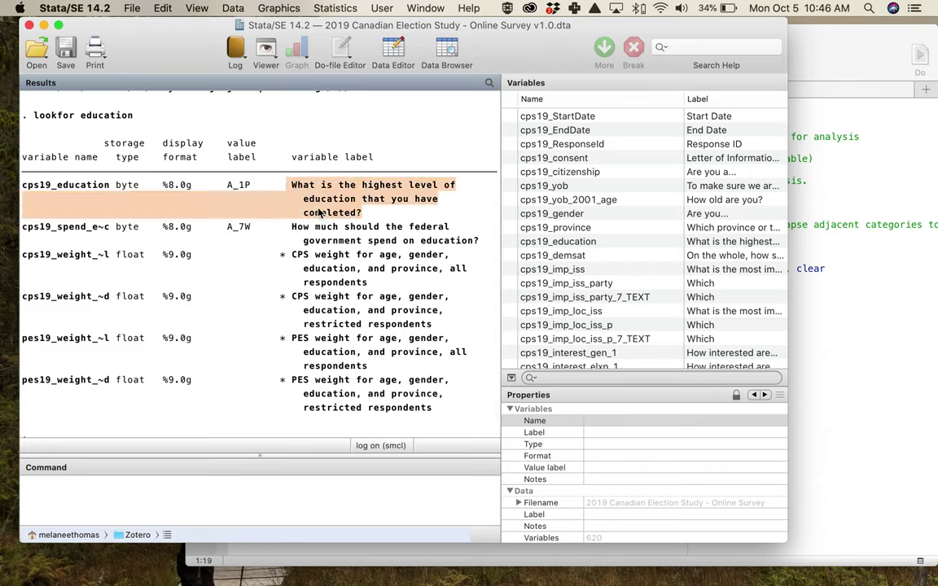
pyautogui.click(69, 212)
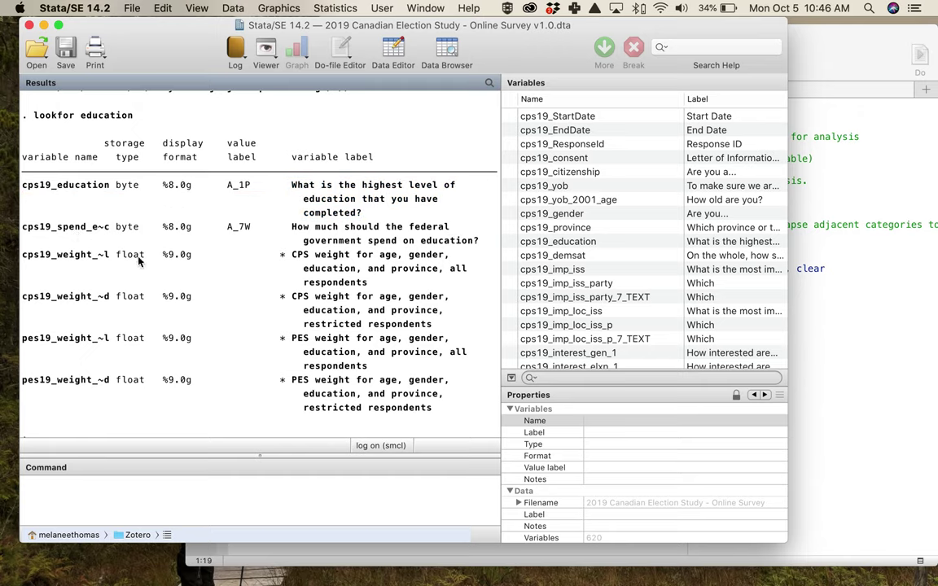
# - Highlight the four education-related weight variables and the cps19_education name, then return to the do-file
pyautogui.moveTo(24, 257); pyautogui.dragTo(114, 349)
pyautogui.moveTo(382, 393); pyautogui.dragTo(440, 415)
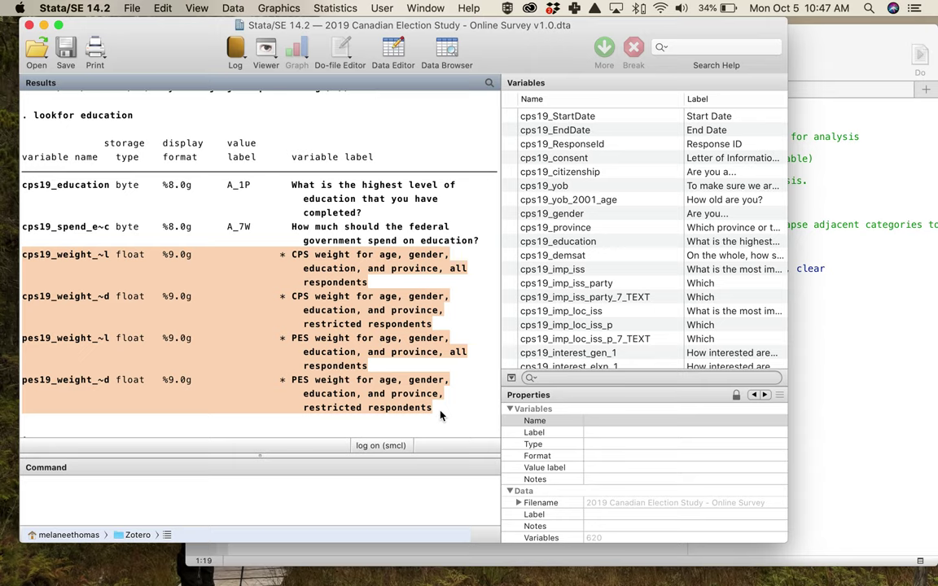
pyautogui.moveTo(440, 416); pyautogui.dragTo(20, 254)
pyautogui.click(102, 187)
pyautogui.moveTo(108, 186); pyautogui.dragTo(22, 185)
pyautogui.press('super+c')
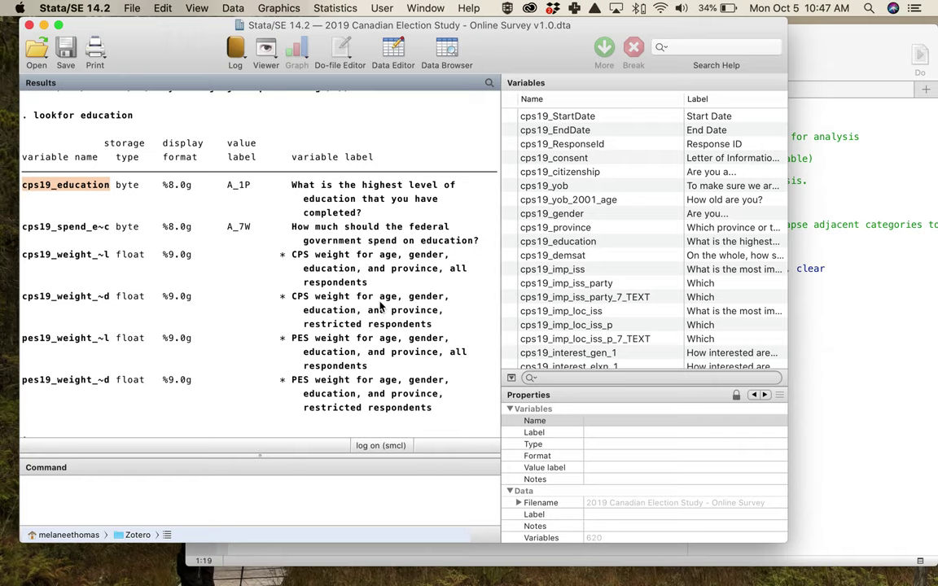
pyautogui.click(875, 377)
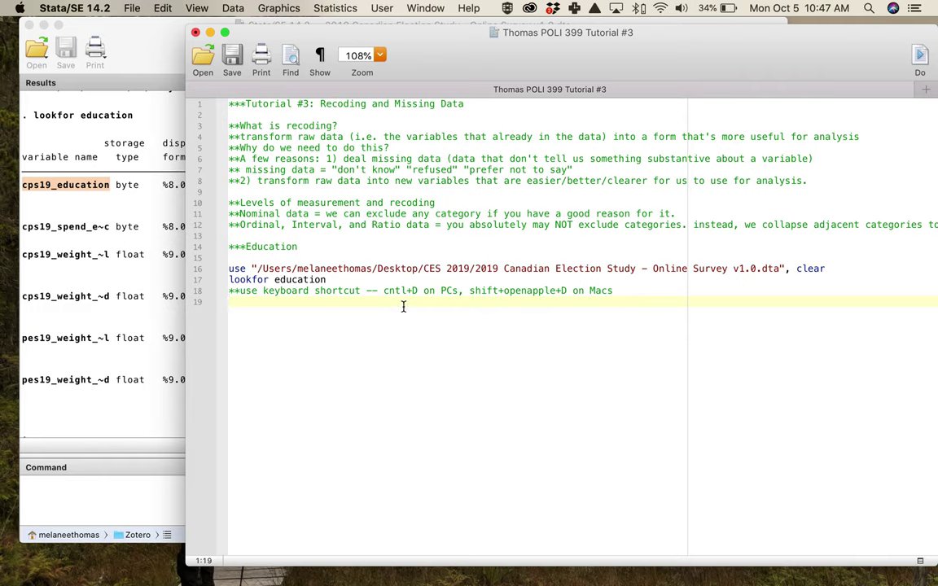
# - Add 'tab cps19_education' on do-file line 19 and run it to get the education frequency table
pyautogui.write('tab cps19_education')
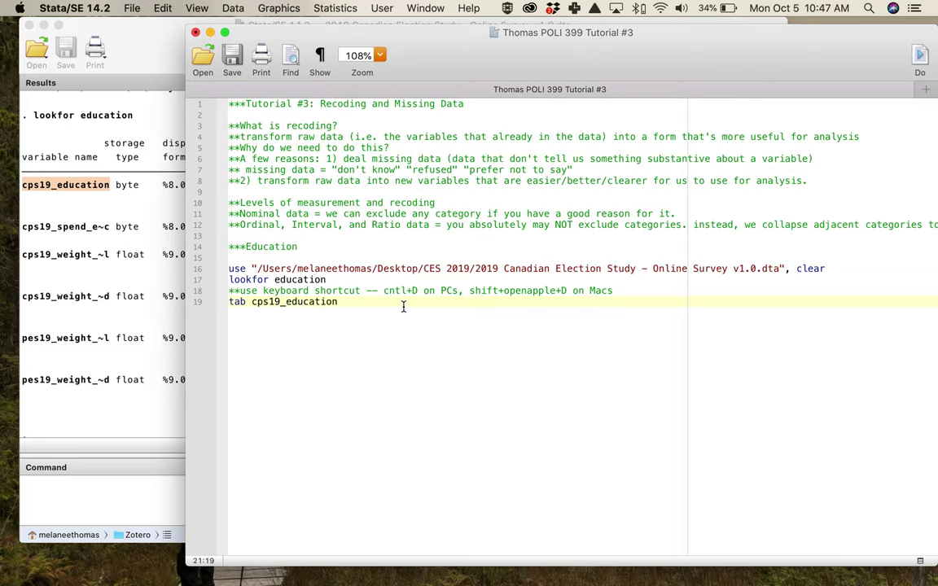
pyautogui.press('super+v')
pyautogui.press('BackSpace')
pyautogui.press('BackSpace')
pyautogui.press('BackSpace')
pyautogui.press('BackSpace')
pyautogui.press('BackSpace')
pyautogui.press('BackSpace')
pyautogui.press('BackSpace')
pyautogui.press('BackSpace')
pyautogui.press('BackSpace')
pyautogui.press('BackSpace')
pyautogui.press('BackSpace')
pyautogui.press('BackSpace')
pyautogui.press('BackSpace')
pyautogui.press('BackSpace')
pyautogui.press('BackSpace')
pyautogui.press('BackSpace')
pyautogui.hotkey('shift', 'Left')
pyautogui.hotkey('shift', 'Left')
pyautogui.hotkey('shift', 'Left')
pyautogui.hotkey('shift', 'Left')
pyautogui.press('super+shift+d')
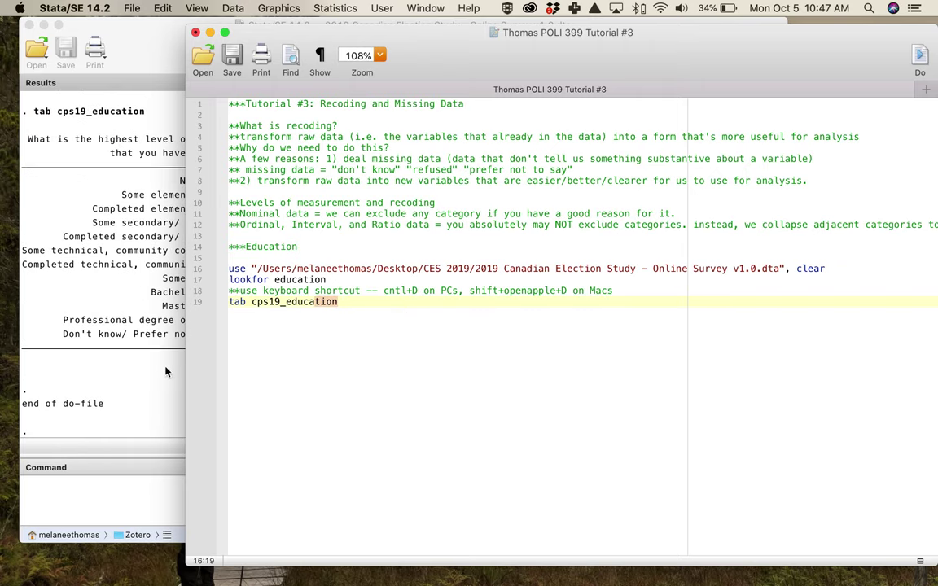
pyautogui.click(165, 372)
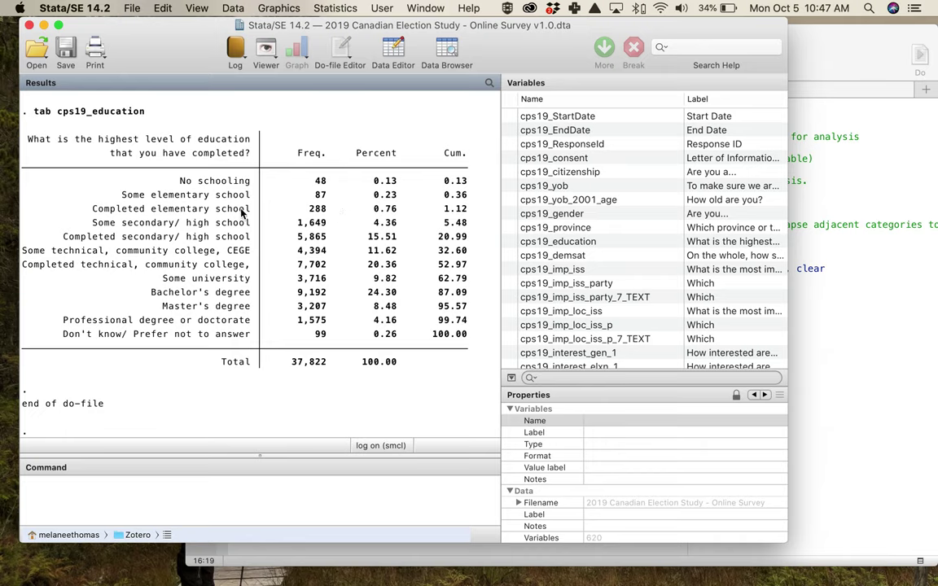
# - Highlight the lowest education categories and the Don't know/ Prefer not to answer row in the table
pyautogui.moveTo(169, 180); pyautogui.dragTo(479, 326)
pyautogui.moveTo(63, 334); pyautogui.dragTo(249, 342)
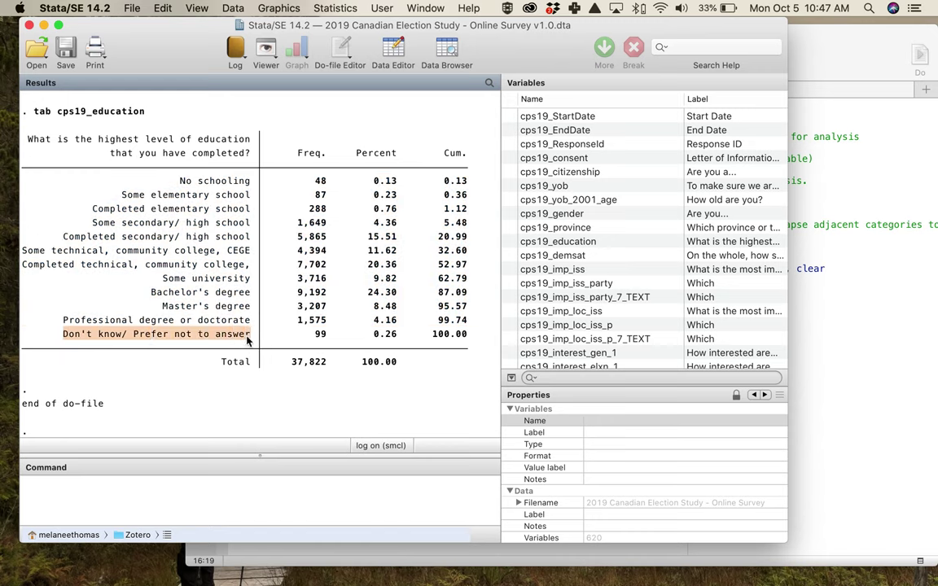
pyautogui.moveTo(51, 335); pyautogui.dragTo(470, 338)
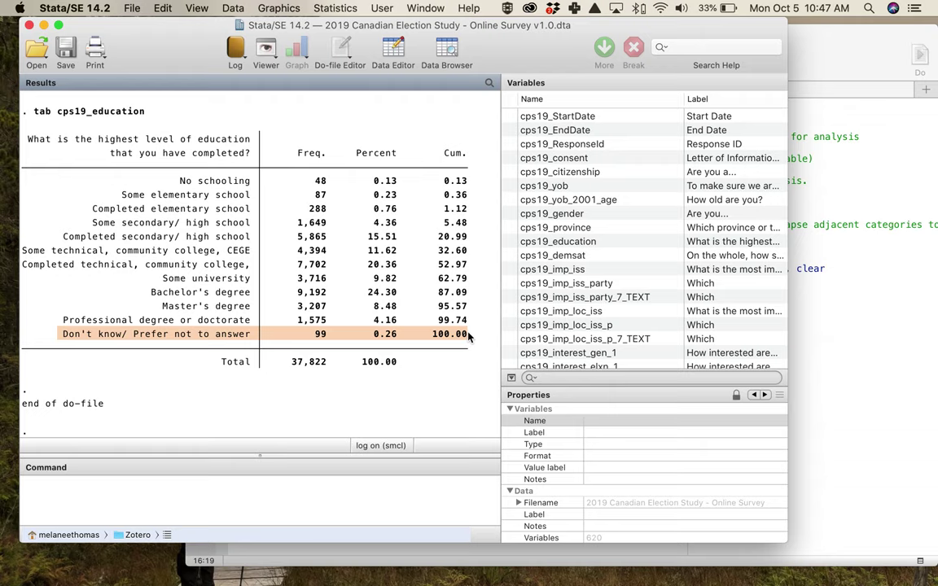
pyautogui.moveTo(52, 334); pyautogui.dragTo(475, 337)
pyautogui.moveTo(174, 180); pyautogui.dragTo(421, 287)
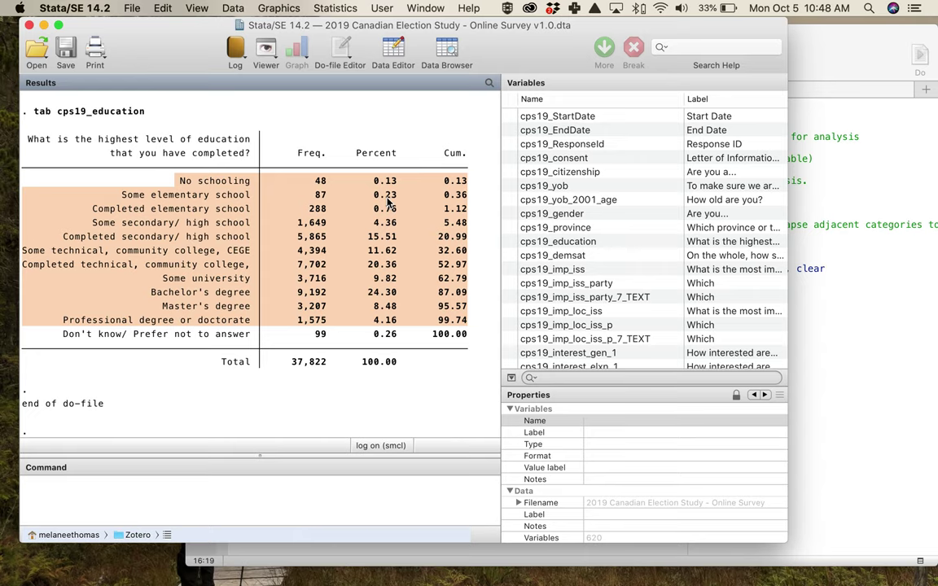
# - Point out the do-file note that ordinal categories cannot be excluded, then re-mark the substantive categories
pyautogui.click(796, 274)
pyautogui.moveTo(447, 229); pyautogui.dragTo(651, 235)
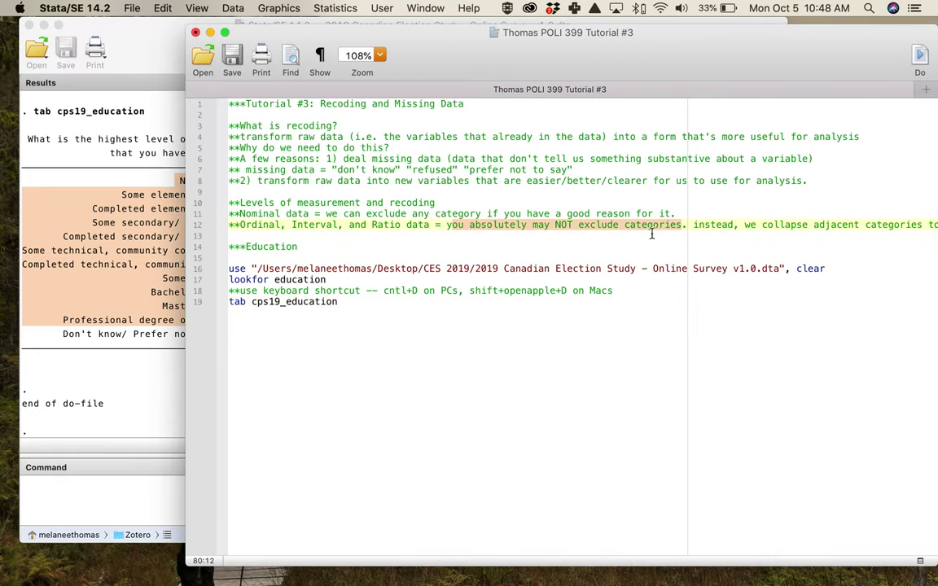
pyautogui.click(143, 327)
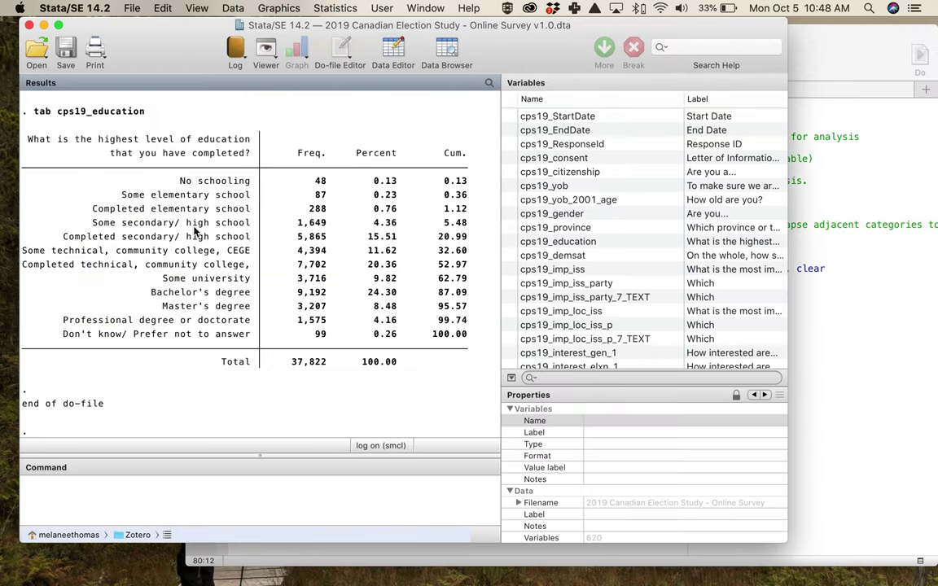
pyautogui.moveTo(163, 182); pyautogui.dragTo(468, 334)
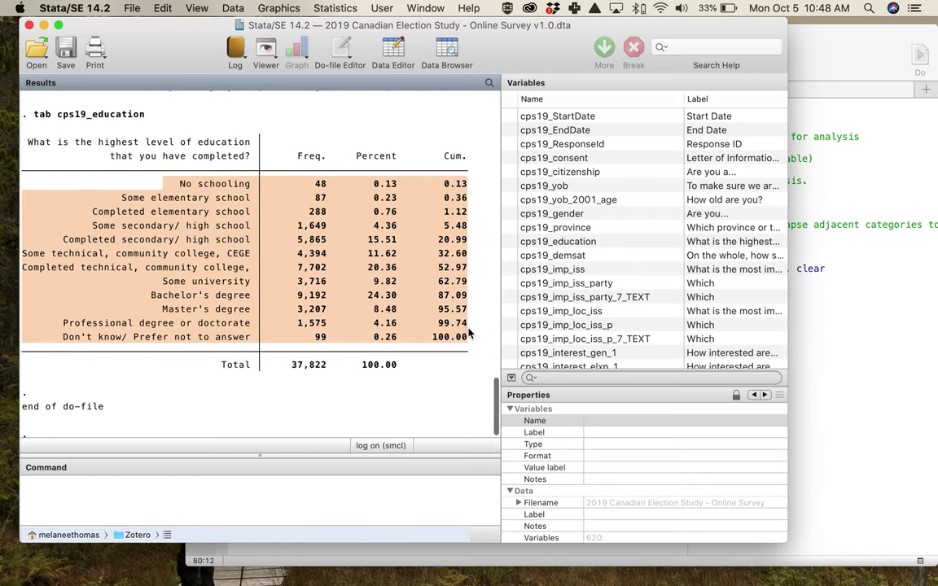
pyautogui.click(411, 330)
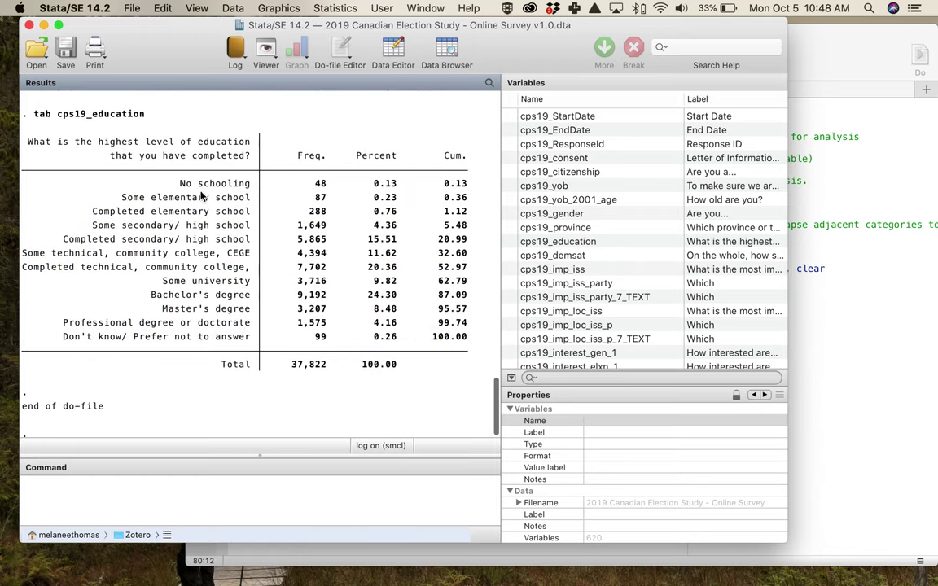
pyautogui.moveTo(176, 180); pyautogui.dragTo(465, 328)
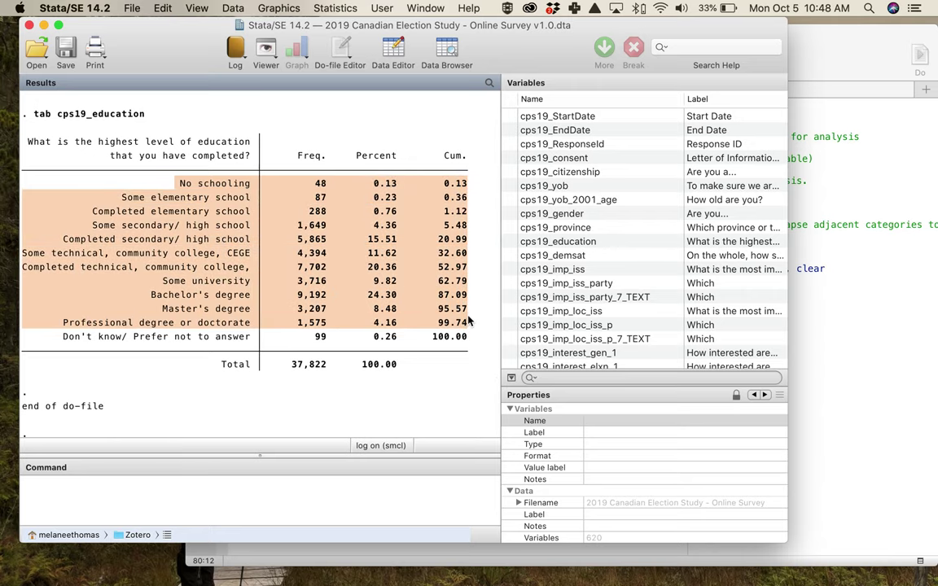
pyautogui.scroll(-1, 468, 298)
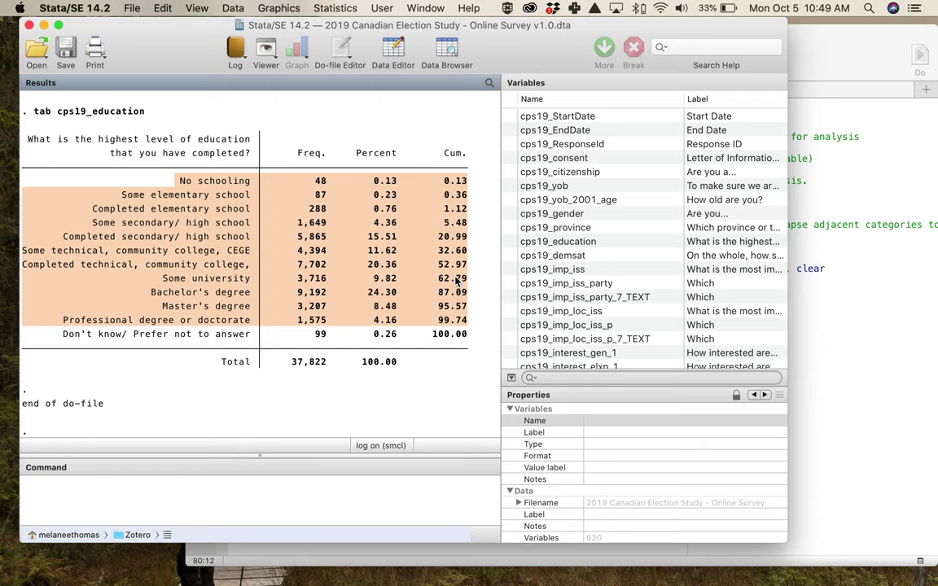
pyautogui.click(830, 346)
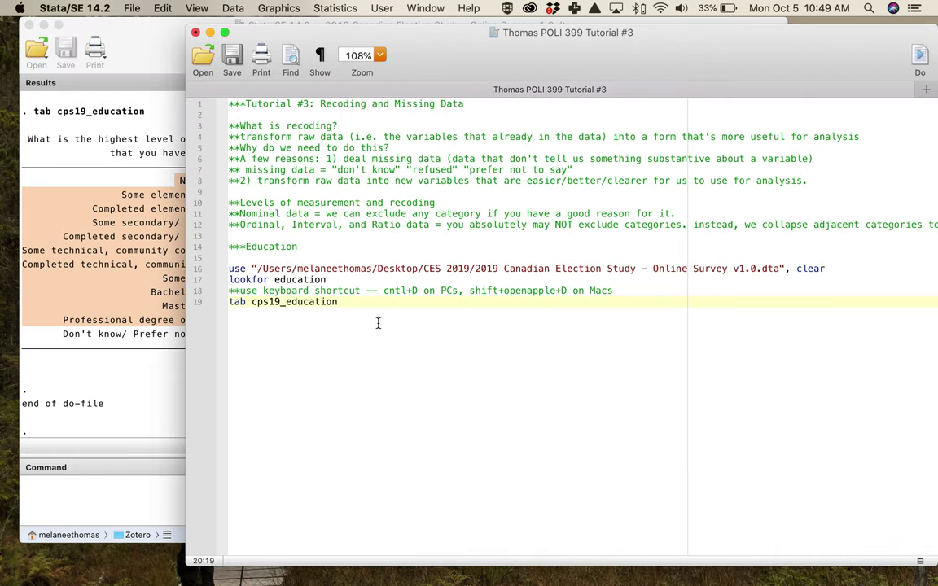
# - Add 'tab cps19_education, nolabel' on line 20 and run it
pyautogui.press('Return')
pyautogui.moveTo(456, 32); pyautogui.dragTo(583, 35)
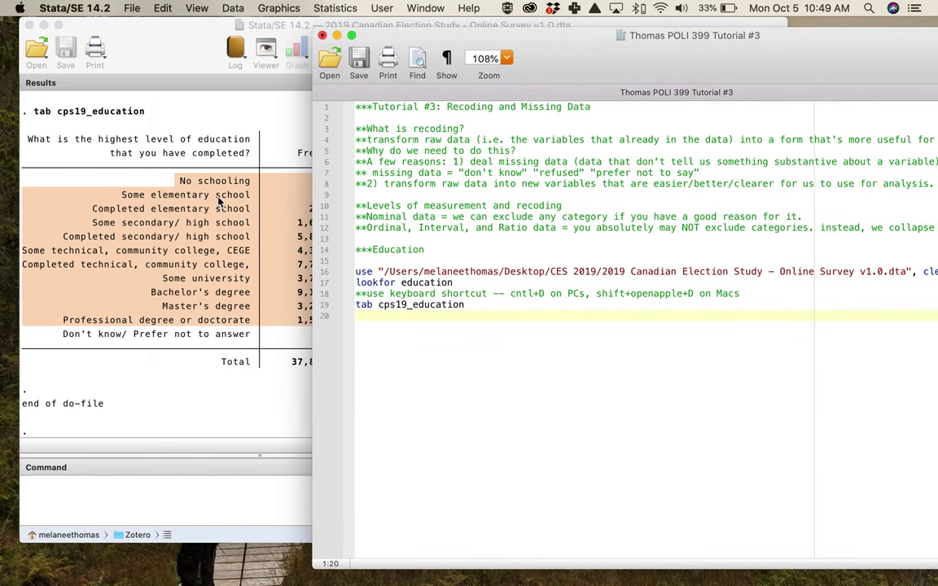
pyautogui.write('tab')
pyautogui.write('cps19_education')
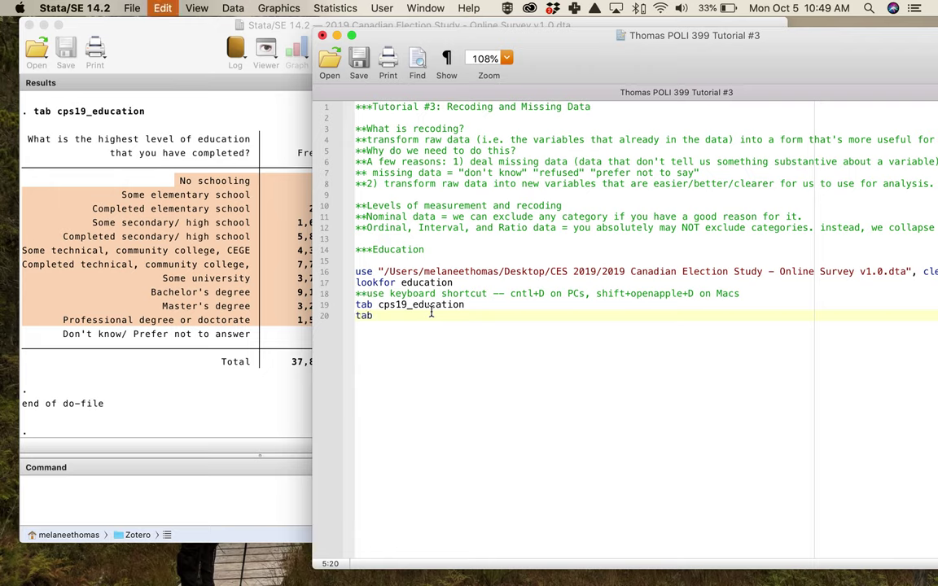
pyautogui.write(', nolab')
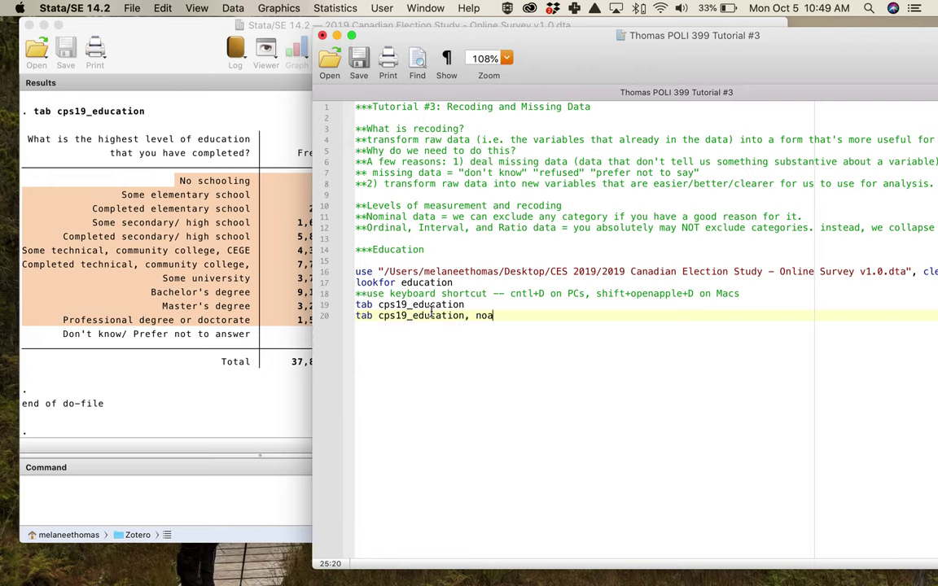
pyautogui.write('el')
pyautogui.press('Return')
pyautogui.press('Up')
pyautogui.hotkey('shift', 'Right')
pyautogui.hotkey('shift', 'Right')
pyautogui.hotkey('shift', 'Right')
pyautogui.hotkey('shift', 'Right')
pyautogui.press('super+shift+d')
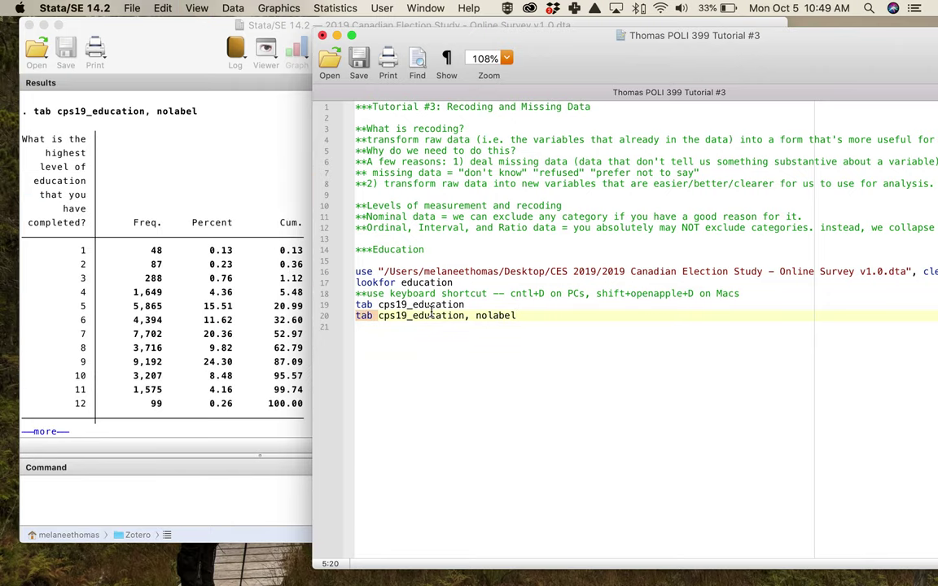
# - Compare the labelled education table with the numeric-code (1–12) version in Results
pyautogui.click(47, 432)
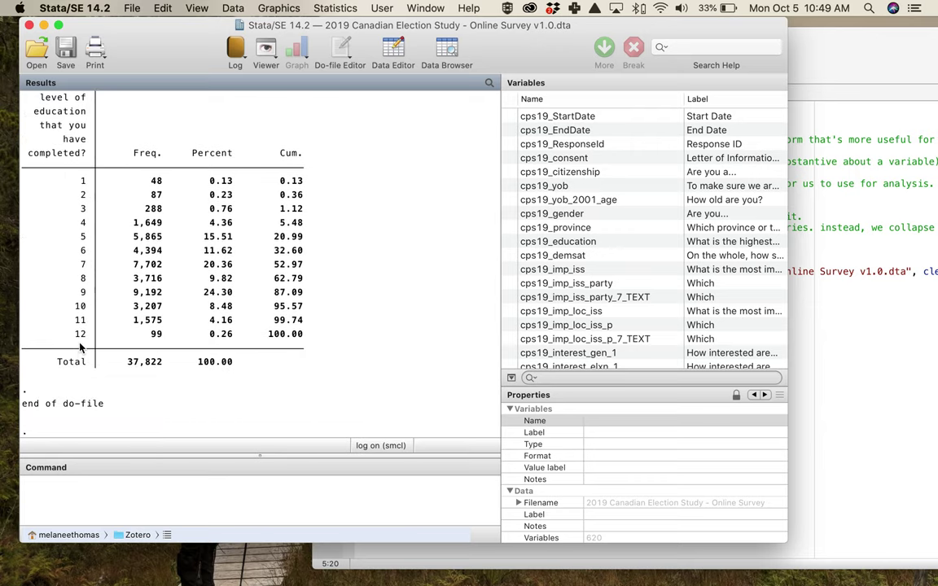
pyautogui.scroll(5, 212, 269)
pyautogui.scroll(8, 220, 281)
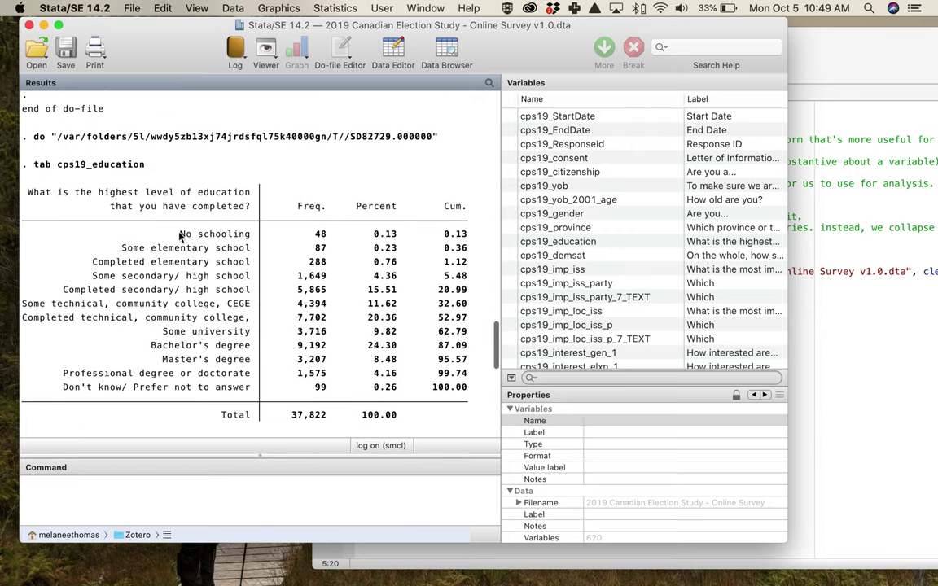
pyautogui.scroll(-4, 236, 244)
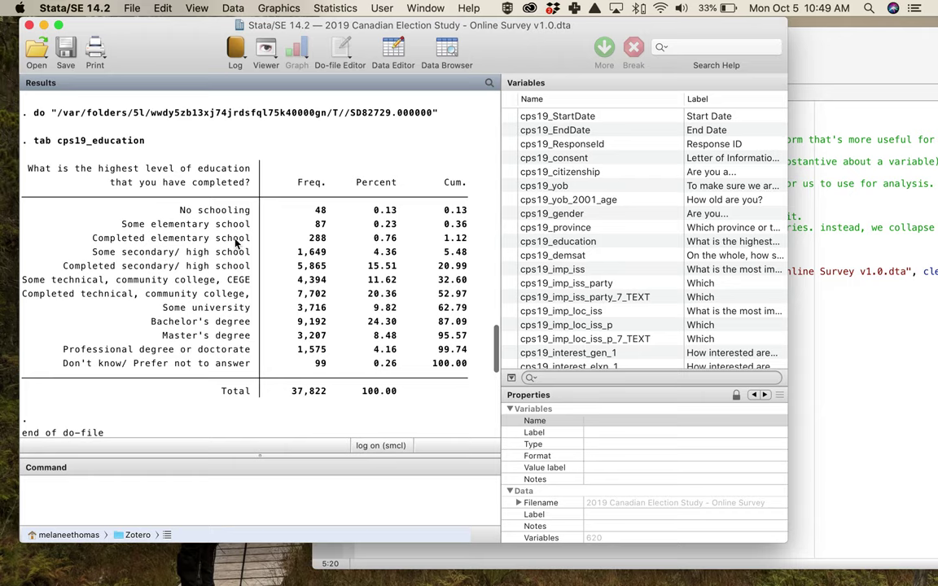
pyautogui.scroll(-7, 224, 290)
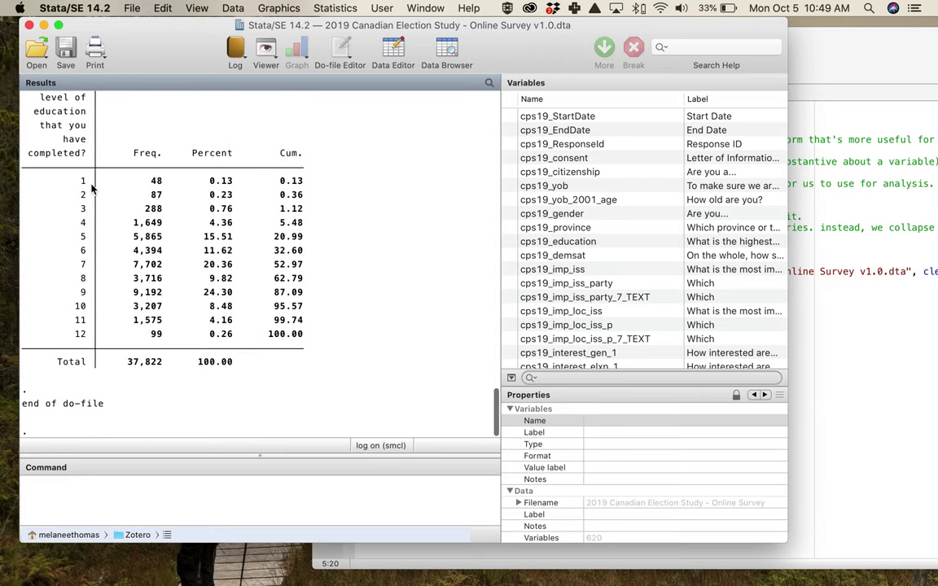
pyautogui.scroll(10, 249, 206)
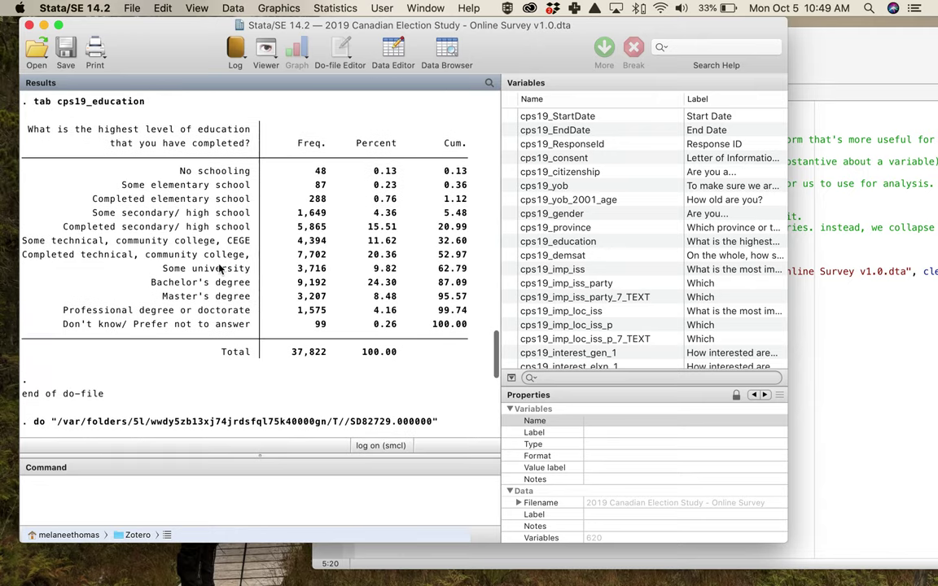
pyautogui.scroll(-10, 235, 367)
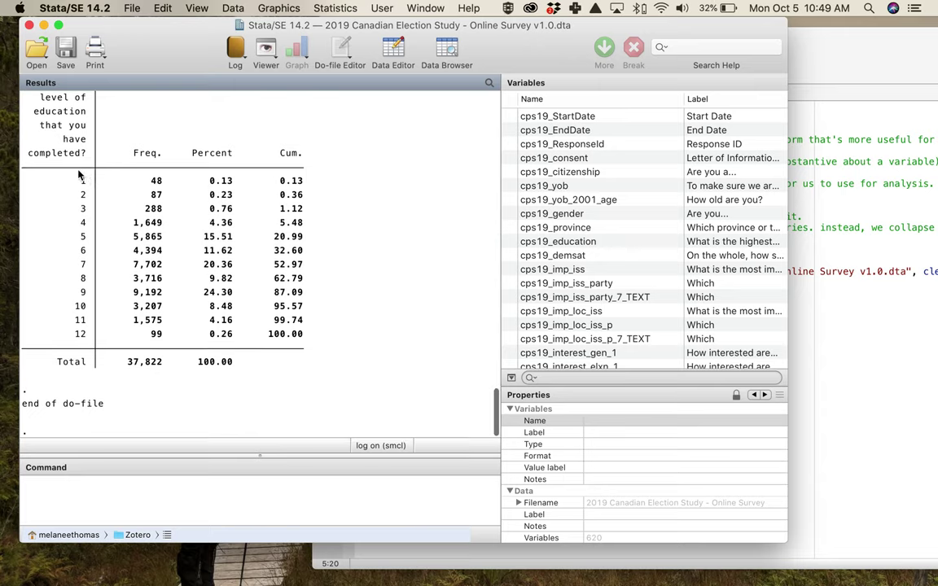
pyautogui.click(827, 308)
# - Add 'gen education = cps19_education' and the comment '***ALWAYS, ALWAYS, ALWAYS make a NEW variable to recode.'
pyautogui.press('Return')
pyautogui.write('generate')
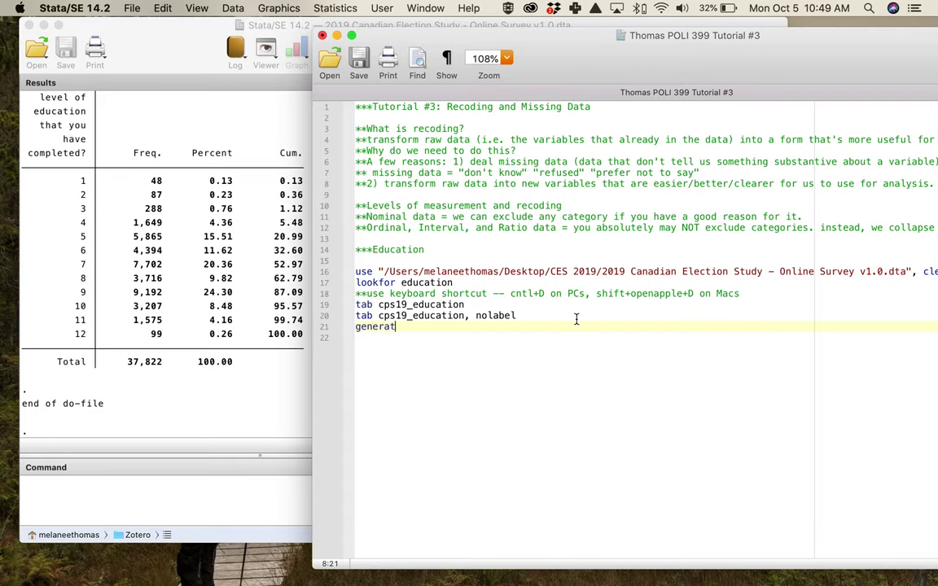
pyautogui.press('BackSpace')
pyautogui.press('BackSpace')
pyautogui.press('BackSpace')
pyautogui.press('BackSpace')
pyautogui.write('education = cps19_education')
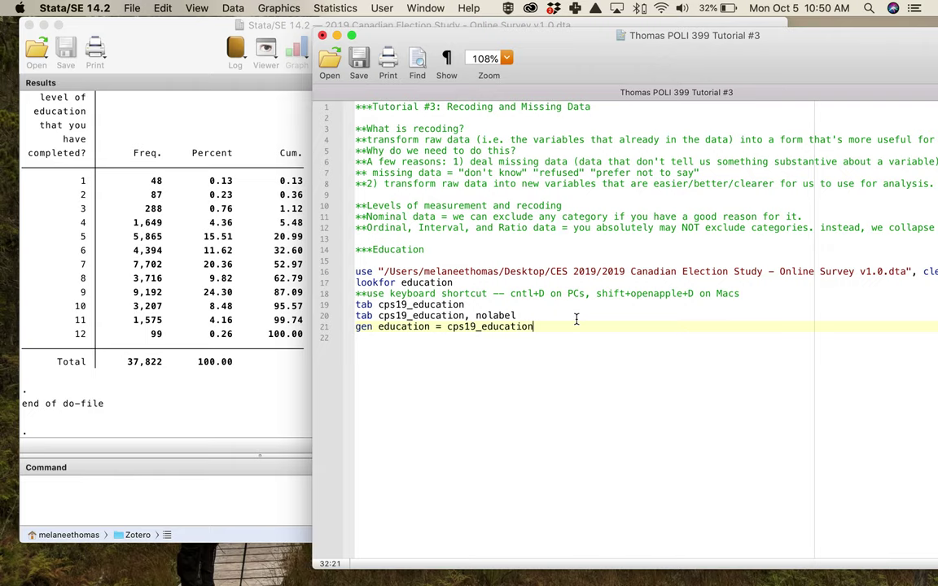
pyautogui.press('Return')
pyautogui.write('***ALWAYS, ALWAYS,')
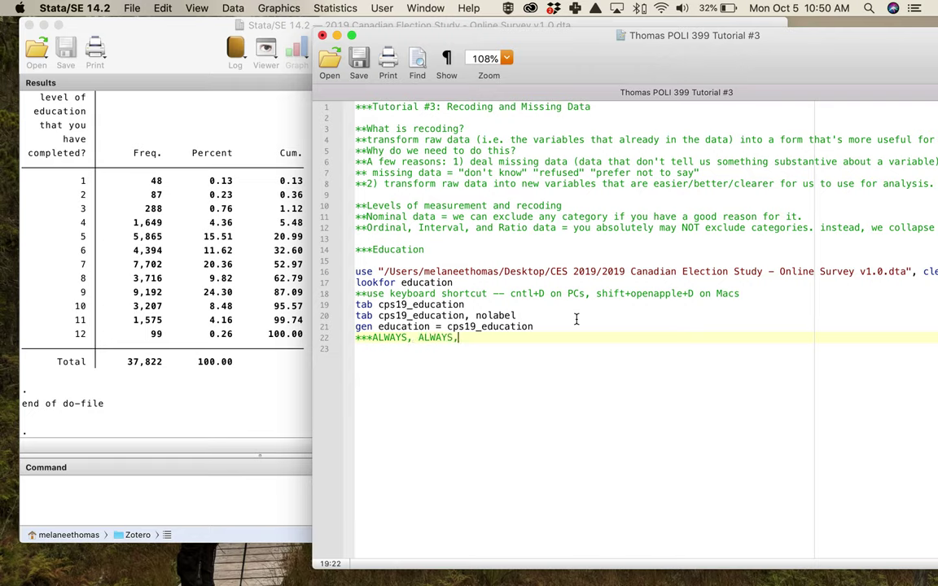
pyautogui.write(' ALWAYS make a NEW variabl')
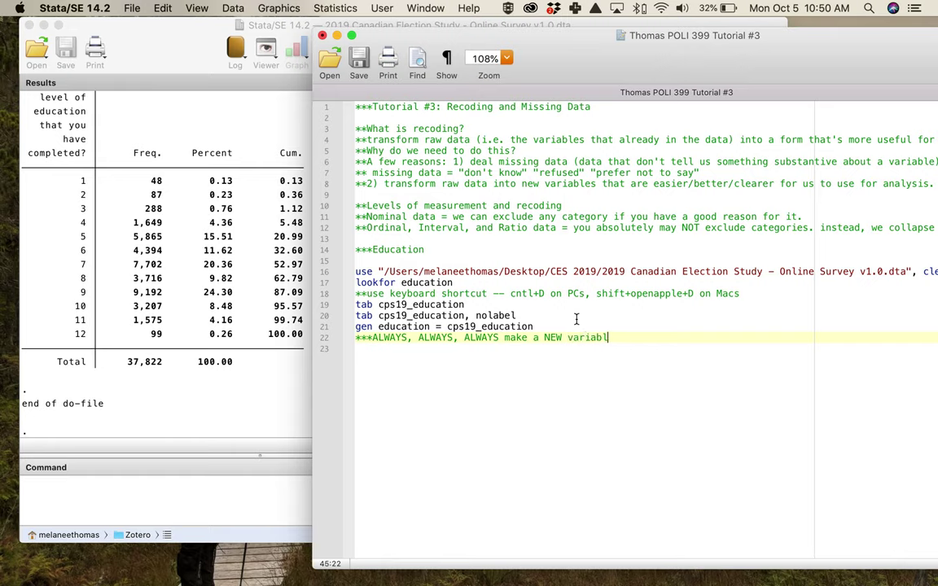
pyautogui.write('e to recode. Preserv')
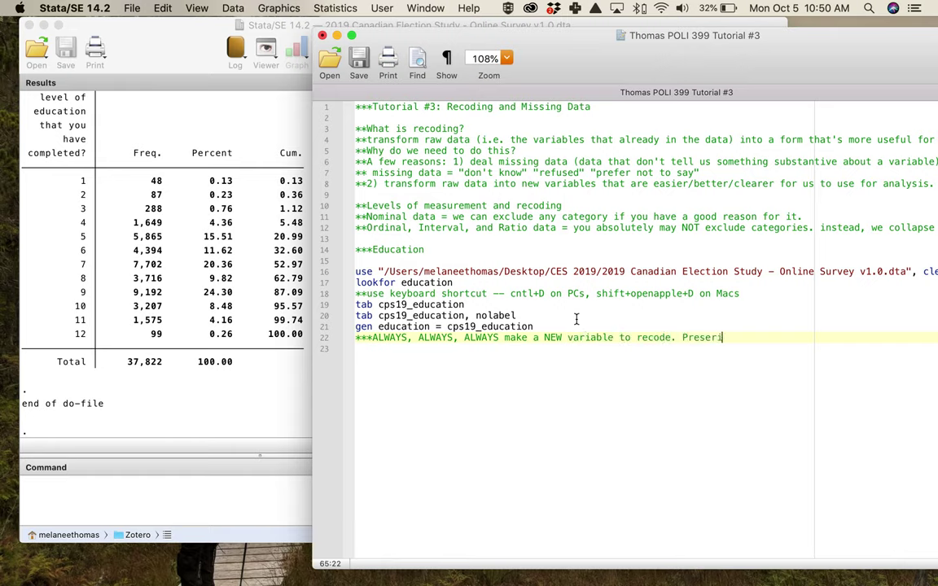
pyautogui.write('e the original')
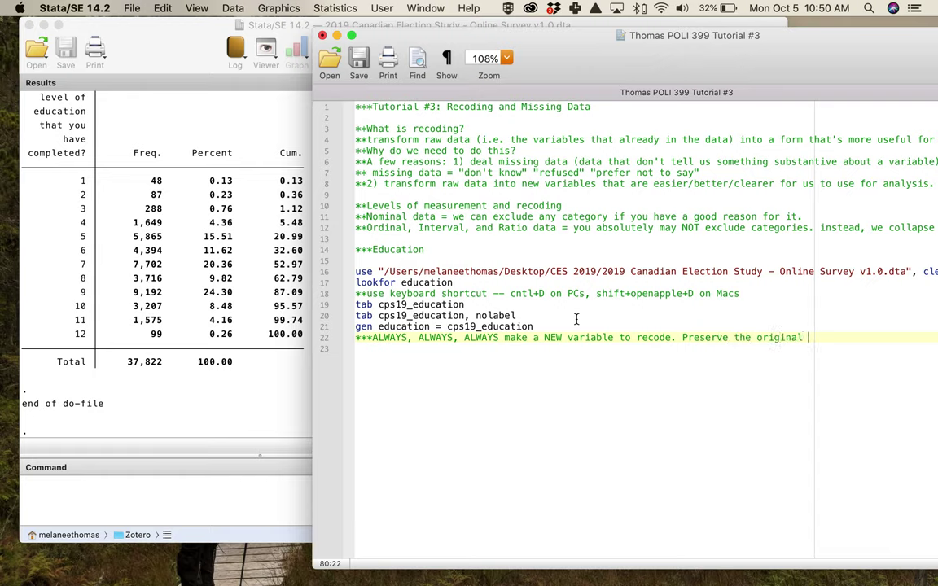
pyautogui.write(', raw data. ALWAYS.')
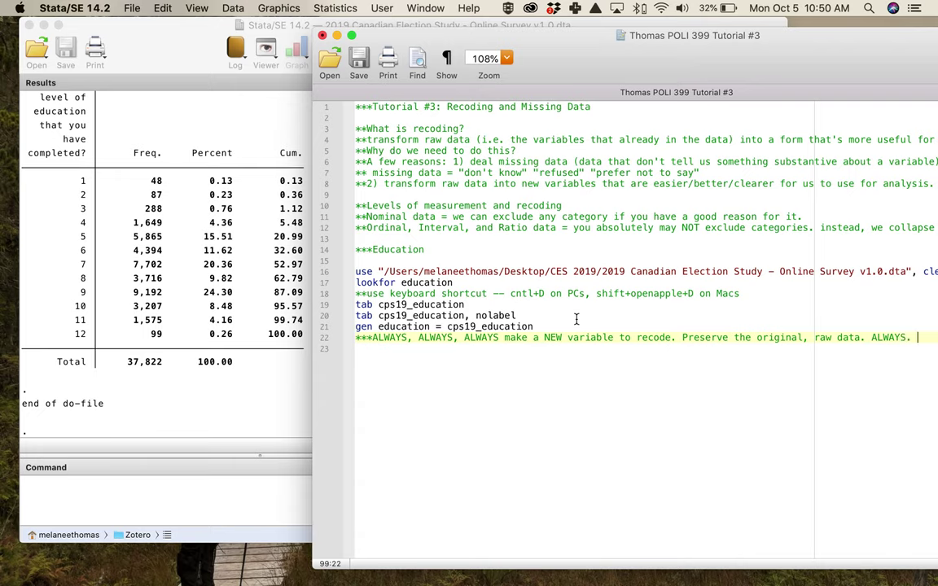
# - Highlight the new education and source cps19_education names, then select the gen line to run
pyautogui.doubleClick(397, 325)
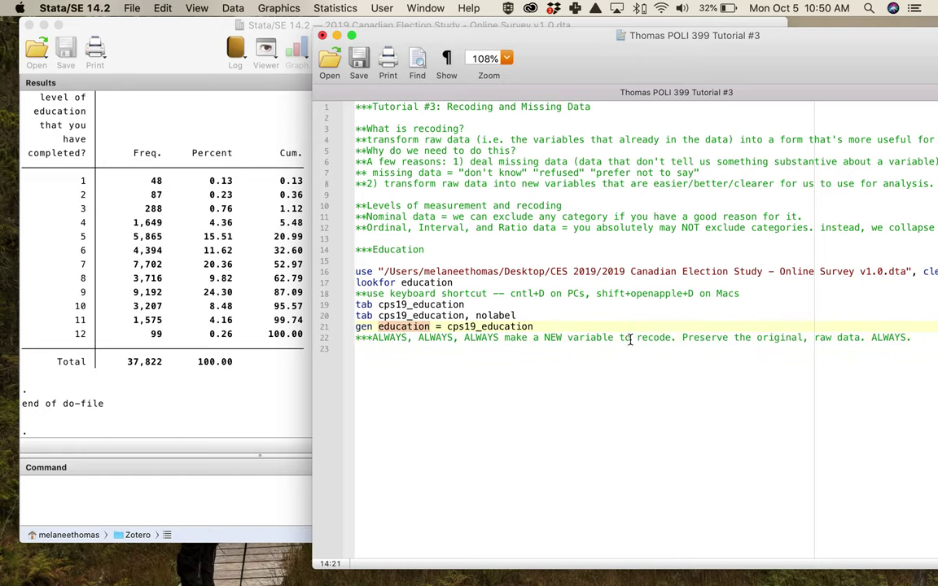
pyautogui.moveTo(447, 326); pyautogui.dragTo(541, 327)
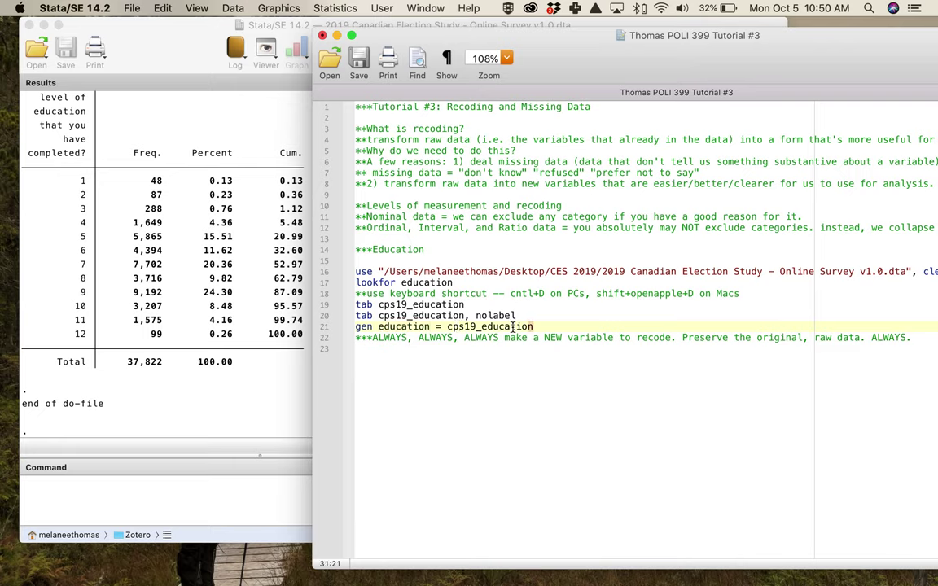
pyautogui.moveTo(542, 326); pyautogui.dragTo(444, 329)
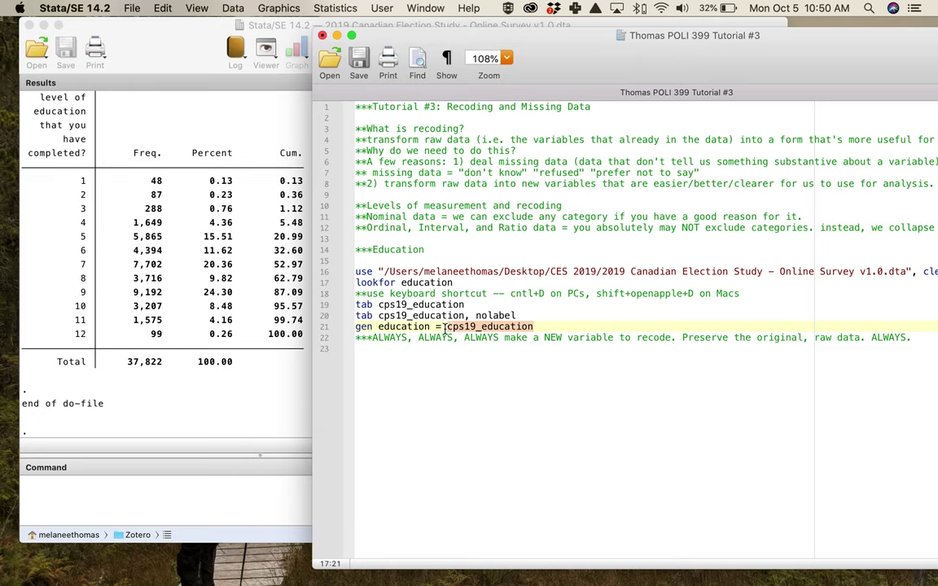
pyautogui.click(427, 350)
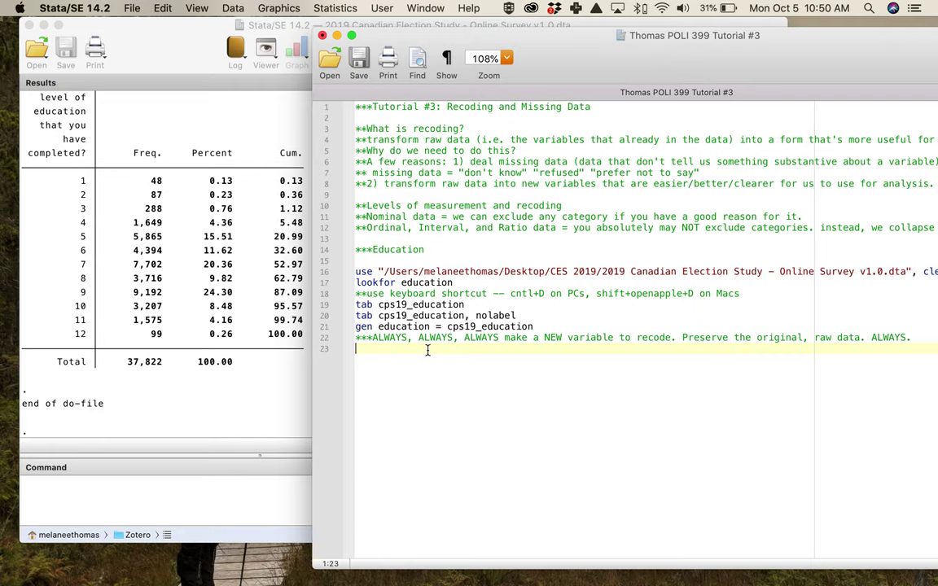
pyautogui.moveTo(447, 327); pyautogui.dragTo(545, 327)
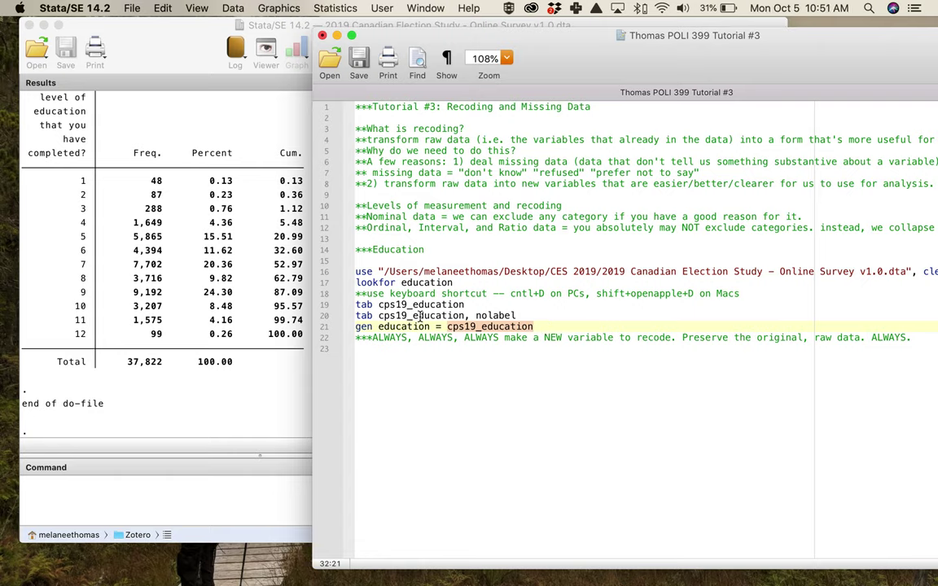
pyautogui.moveTo(376, 327); pyautogui.dragTo(430, 326)
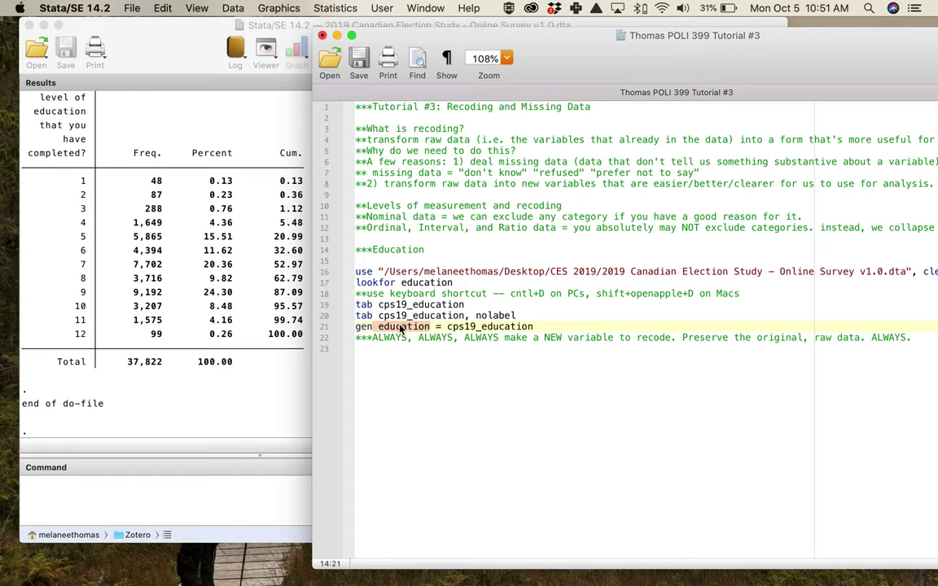
pyautogui.doubleClick(449, 326)
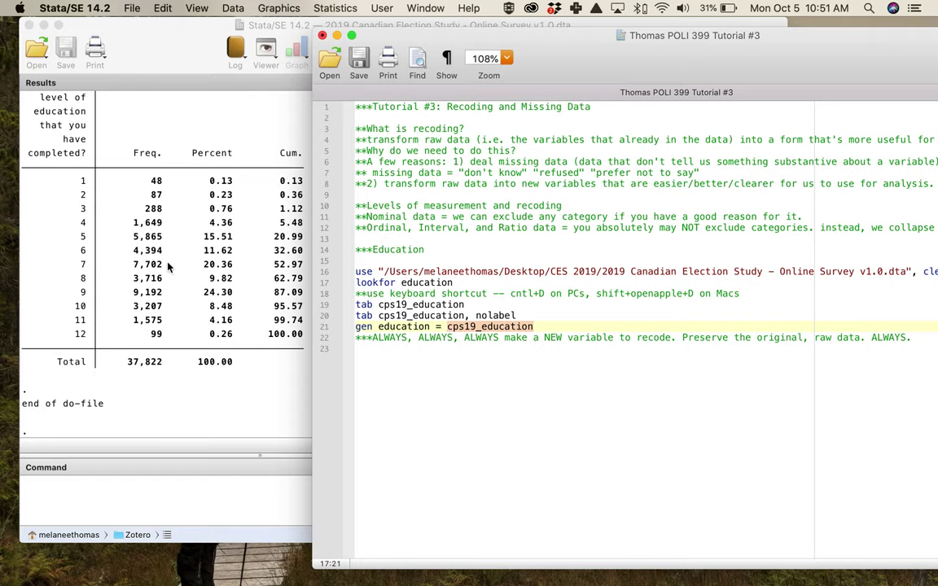
pyautogui.scroll(10, 217, 214)
pyautogui.scroll(-5, 218, 217)
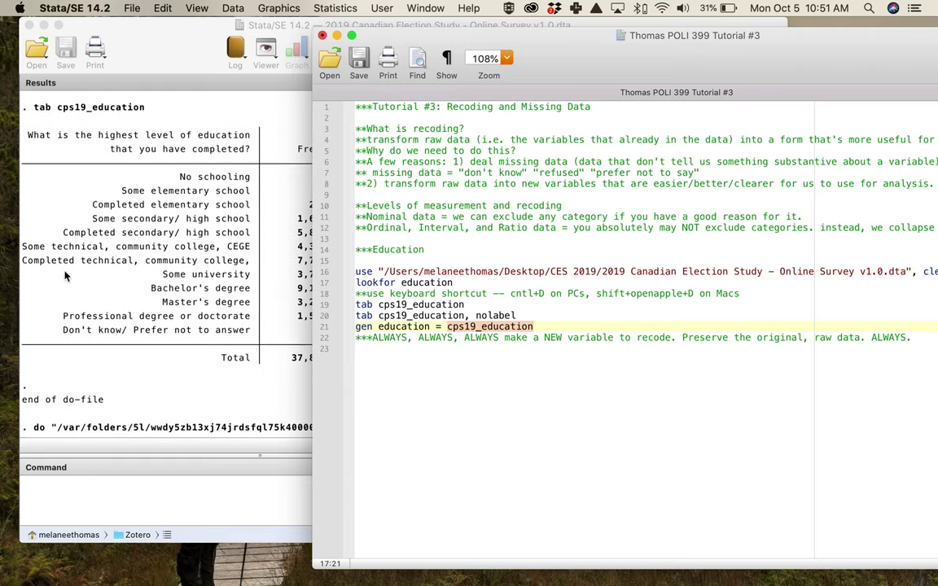
pyautogui.click(411, 356)
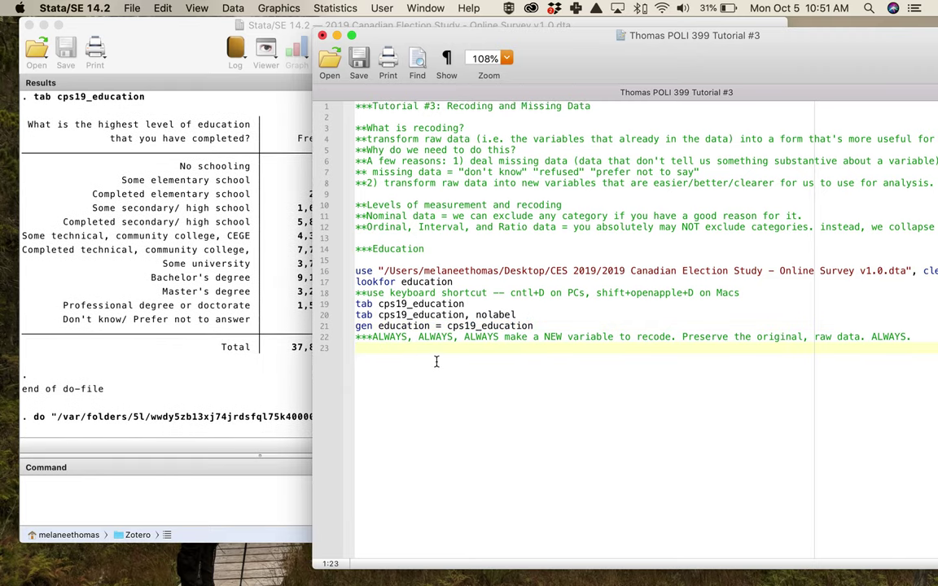
pyautogui.click(363, 326)
pyautogui.moveTo(363, 326); pyautogui.dragTo(440, 334)
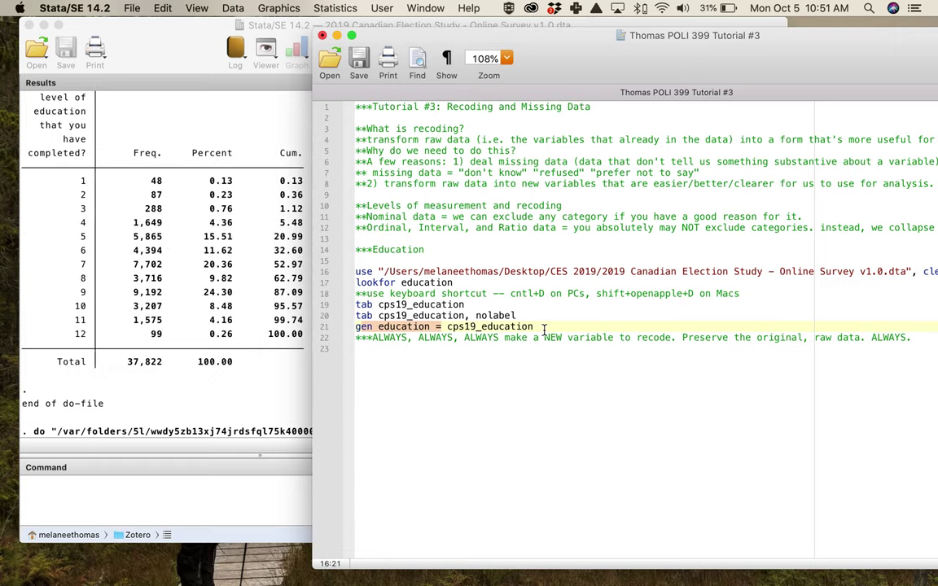
# - Add 'tab education' on line 23 and run it
pyautogui.click(403, 348)
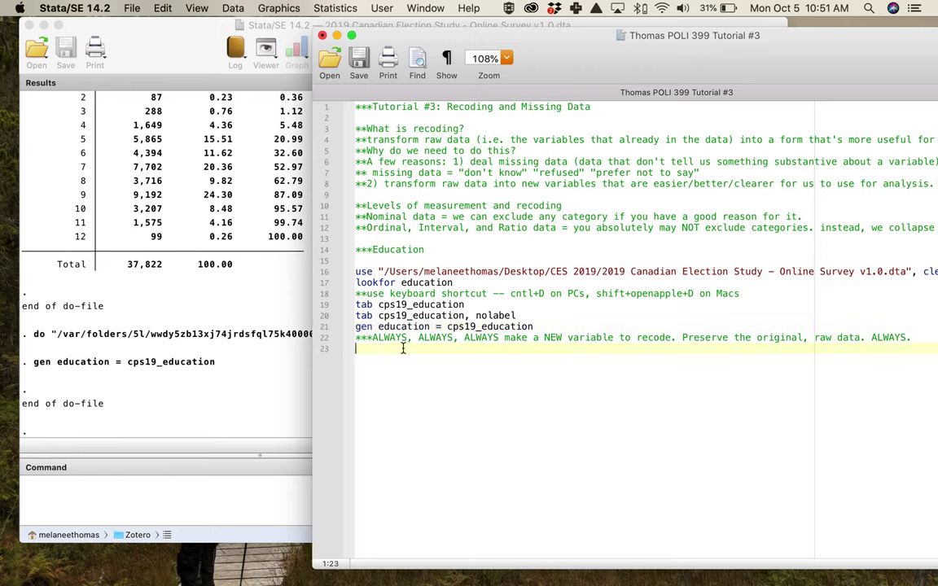
pyautogui.write('tab education')
pyautogui.press('super+shift+d')
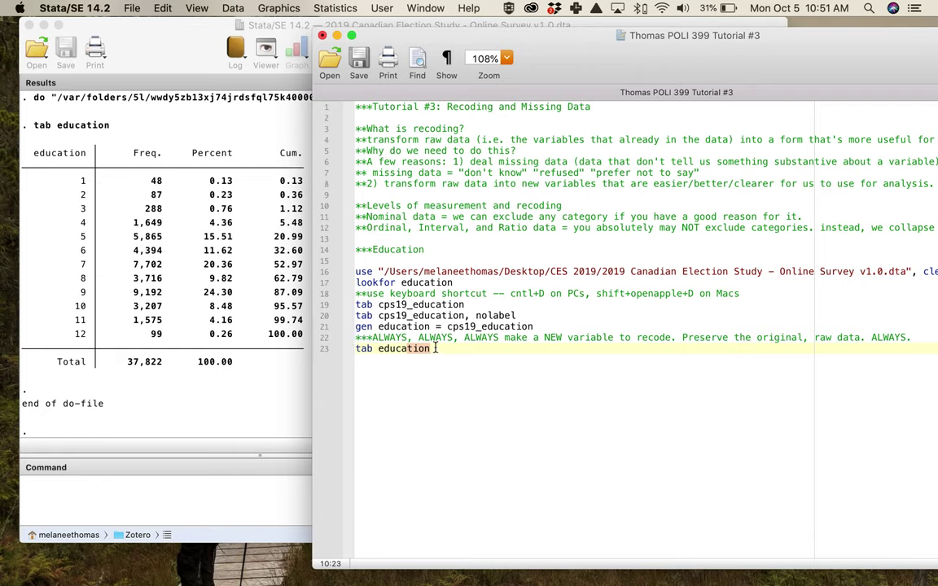
# - Add a line 24 comment planning 3 categories: high school or less, some PSE, uni degree or higher
pyautogui.click(435, 348)
pyautogui.press('Return')
pyautogui.write('**make 3 cat')
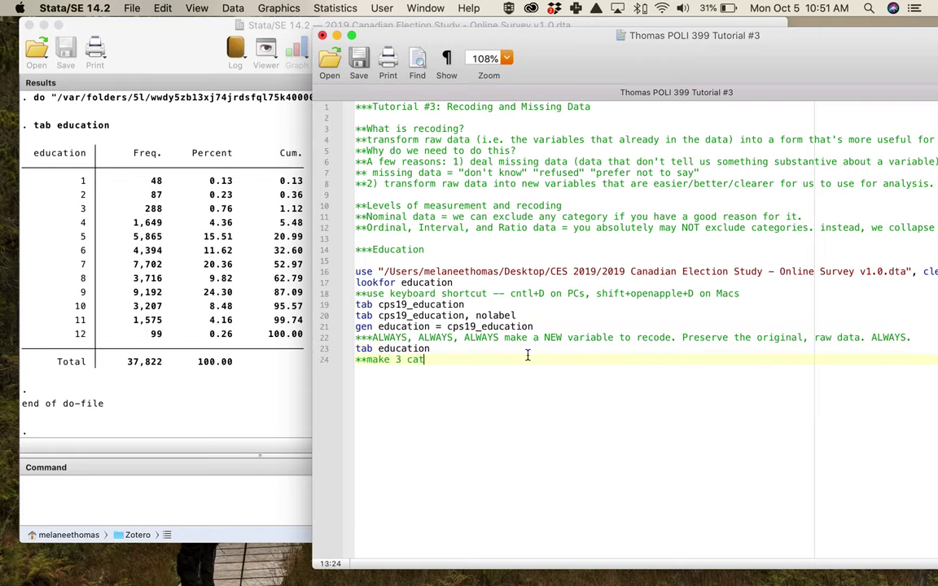
pyautogui.write('egories: people with high sc')
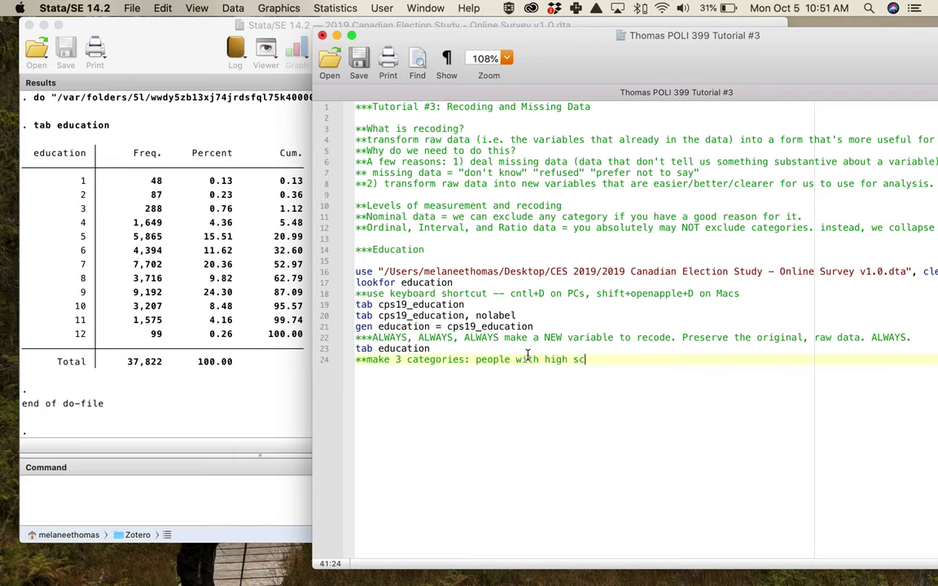
pyautogui.write('hool diploma or less;')
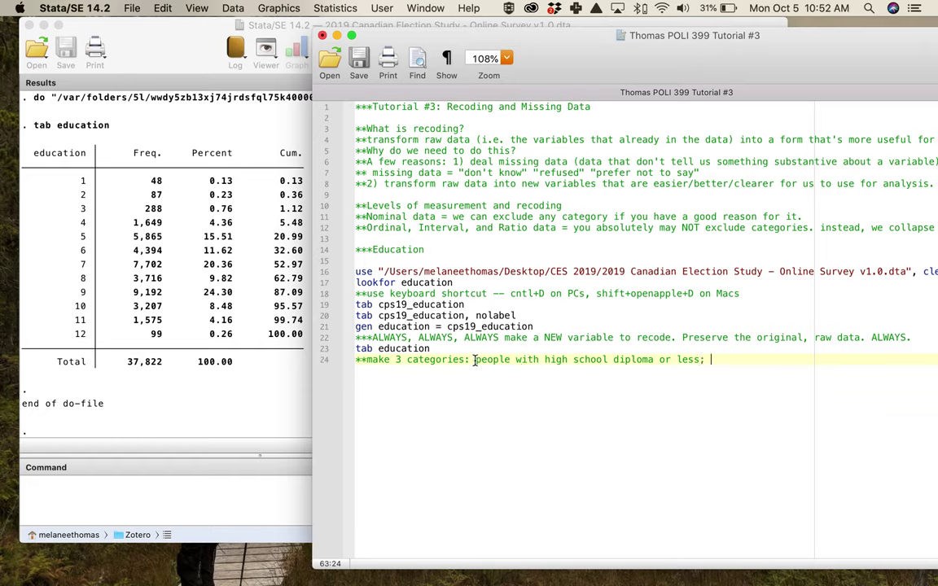
pyautogui.moveTo(475, 359); pyautogui.dragTo(544, 359)
pyautogui.press('BackSpace')
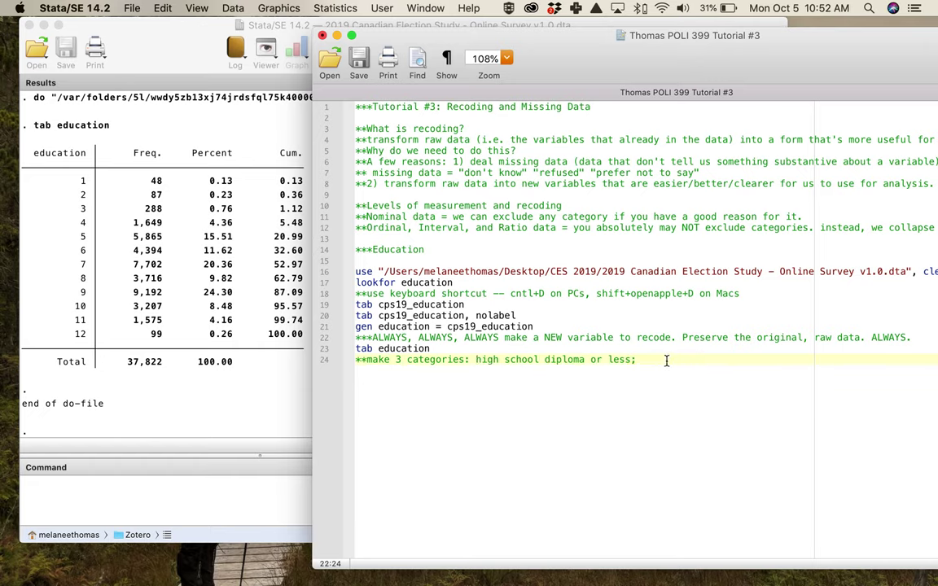
pyautogui.write('some PSE, but not')
pyautogui.press('BackSpace')
pyautogui.press('BackSpace')
pyautogui.write('uni degree; univer')
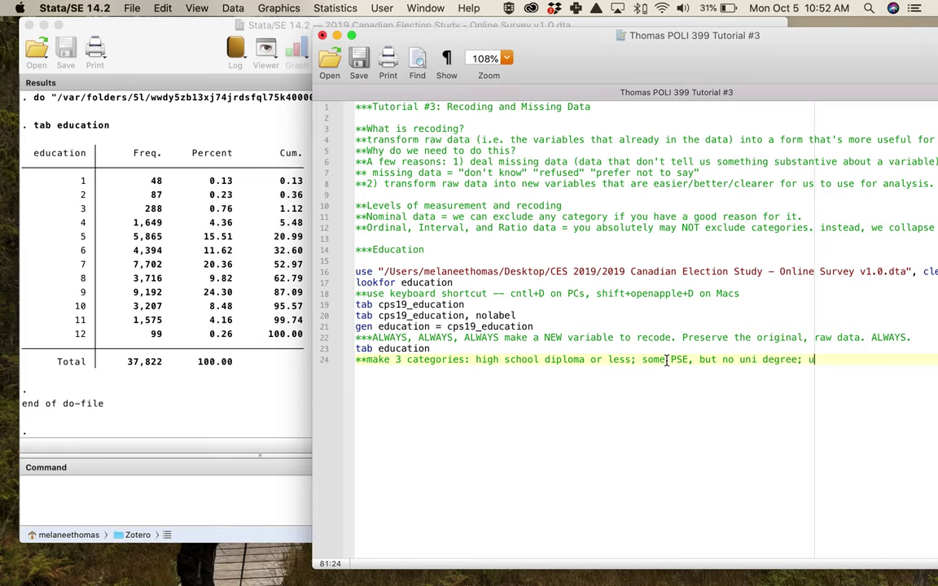
pyautogui.press('BackSpace')
pyautogui.press('BackSpace')
pyautogui.press('BackSpace')
pyautogui.press('BackSpace')
pyautogui.write('i degree or higher')
pyautogui.press('Return')
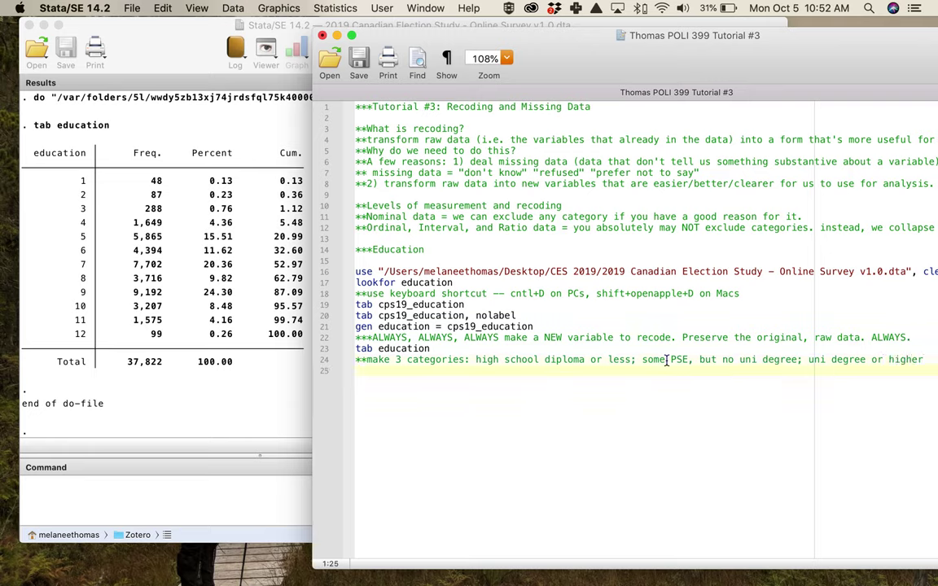
pyautogui.scroll(15, 271, 291)
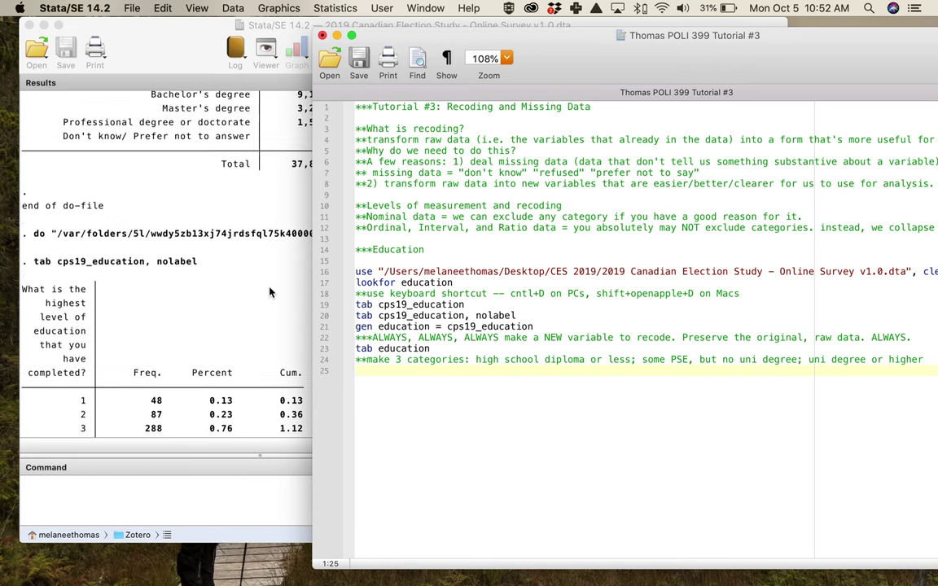
# - Highlight the Completed high school row, then the Some technical through Some university rows as the middle category
pyautogui.scroll(-2, 269, 277)
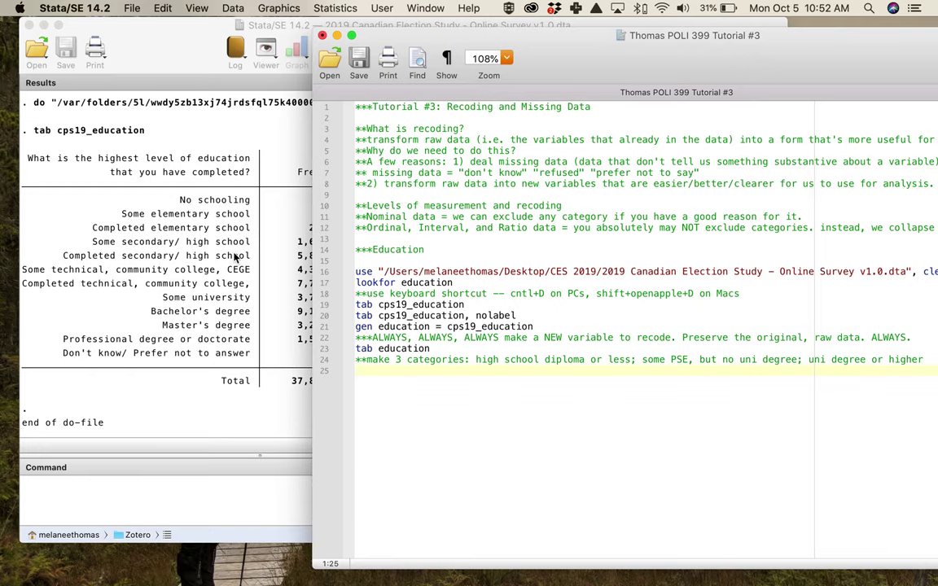
pyautogui.click(55, 232)
pyautogui.moveTo(63, 255); pyautogui.dragTo(472, 264)
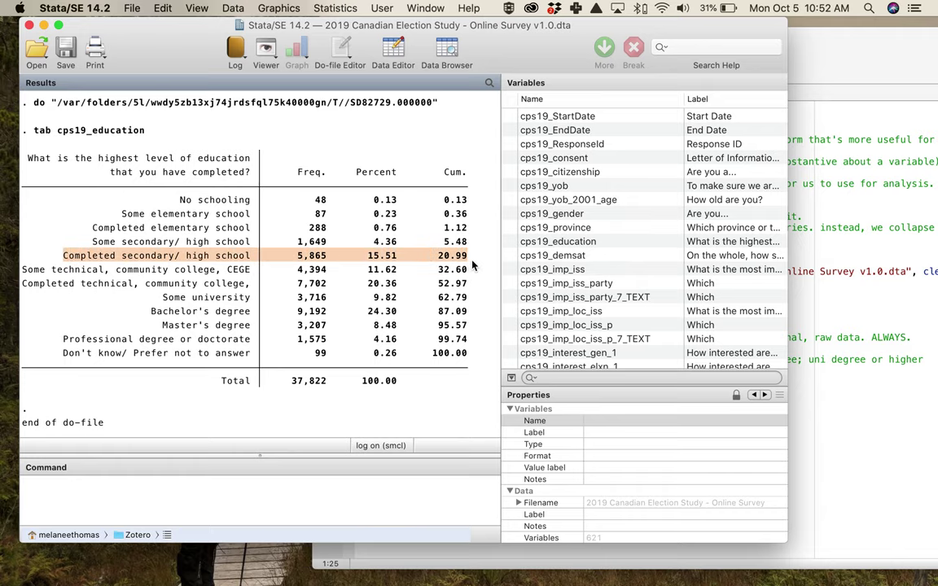
pyautogui.scroll(-2, 193, 232)
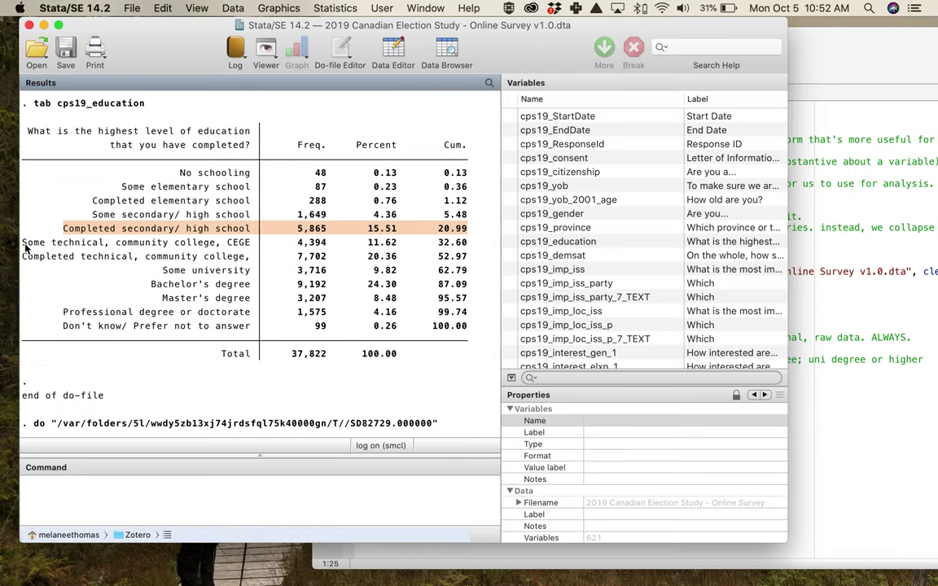
pyautogui.moveTo(24, 242); pyautogui.dragTo(449, 258)
pyautogui.moveTo(478, 260); pyautogui.dragTo(478, 272)
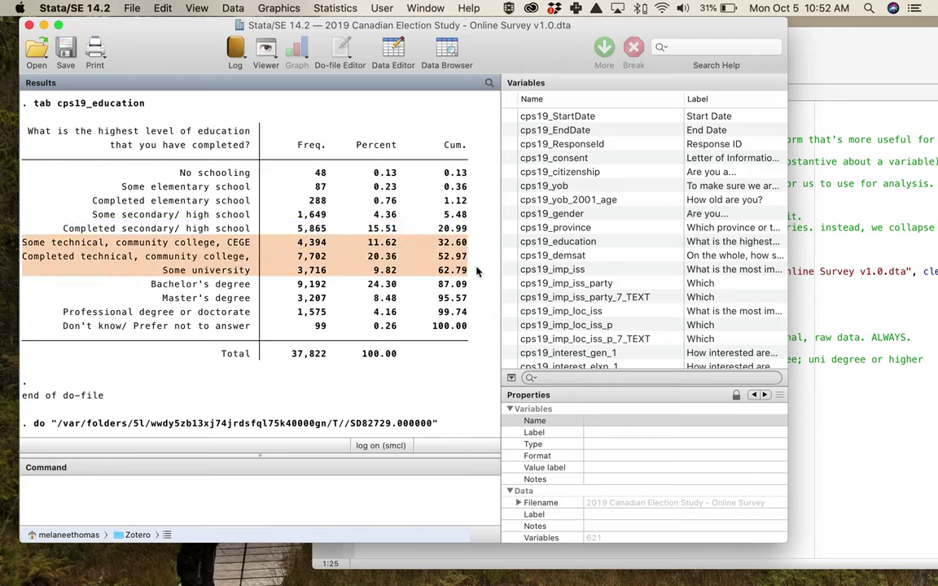
pyautogui.scroll(-1, 122, 244)
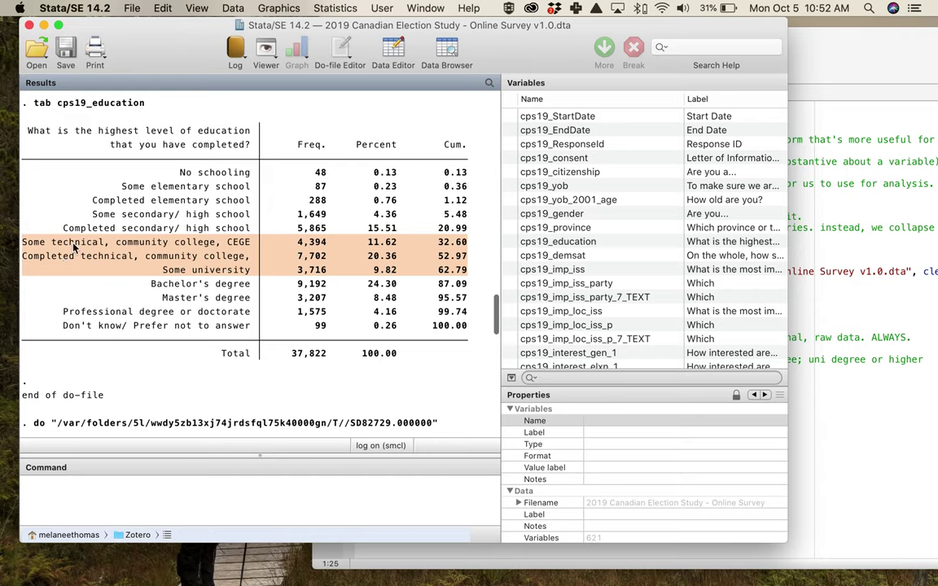
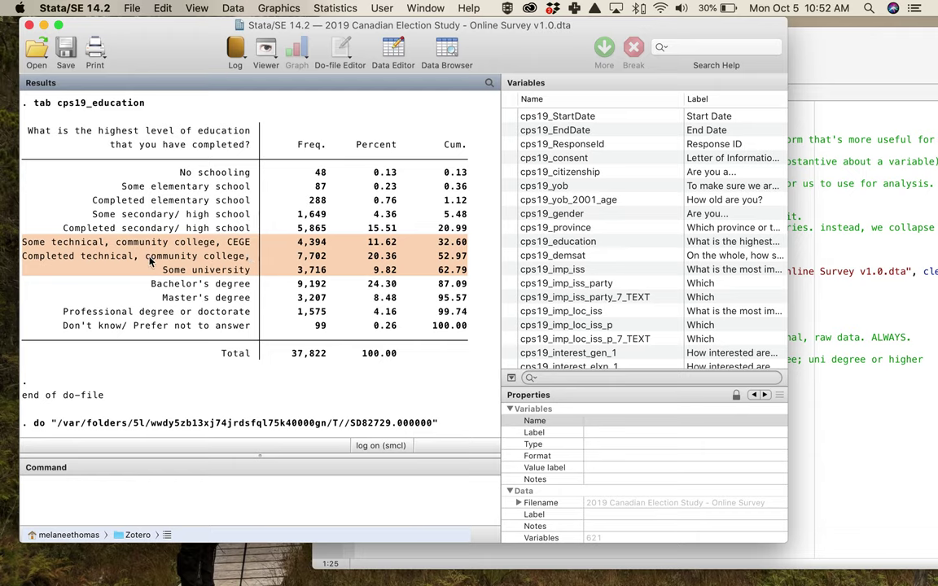
# - Highlight the Bachelor's and Master's degree rows in the education table, then return to the do-file
pyautogui.moveTo(150, 282); pyautogui.dragTo(219, 305)
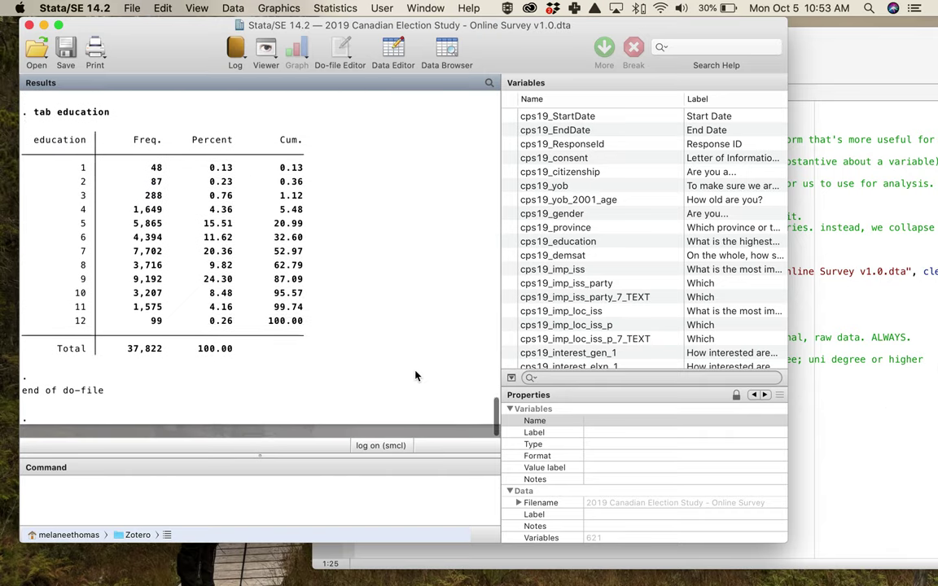
pyautogui.click(904, 383)
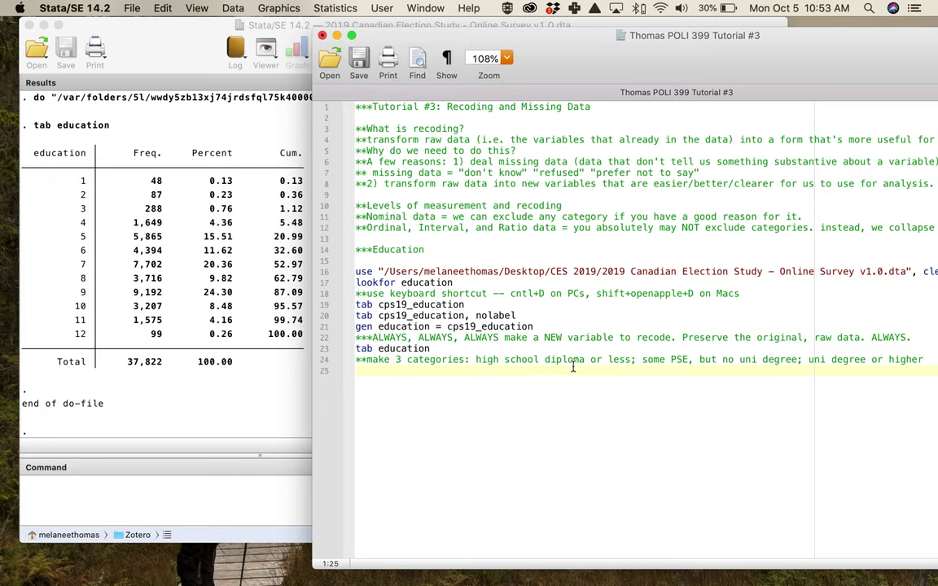
# - Write and run 'recode education 1/5=1 6/8=2 9/11=3' on line 25
pyautogui.write('recode education')
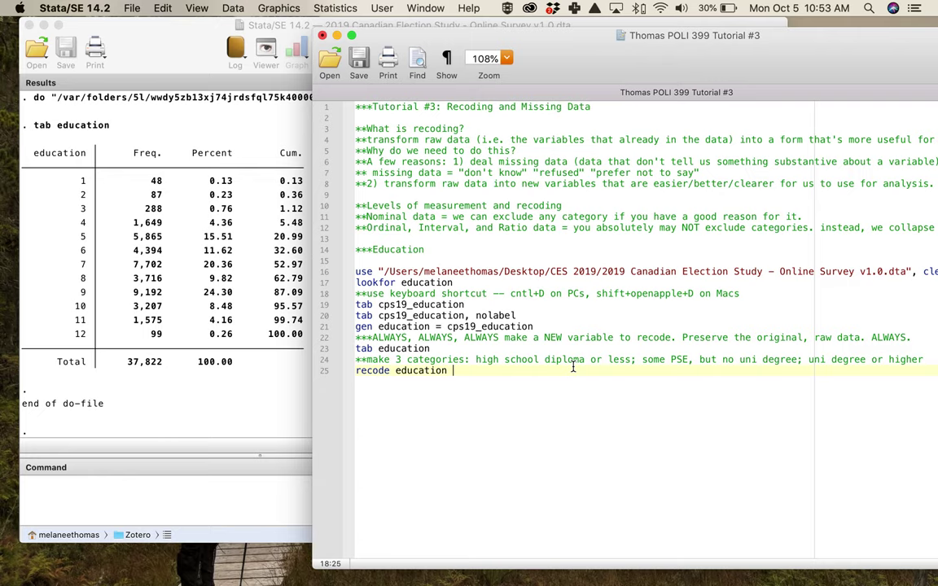
pyautogui.write(' 1/5=1 6')
pyautogui.write('/8=2 9/11=3')
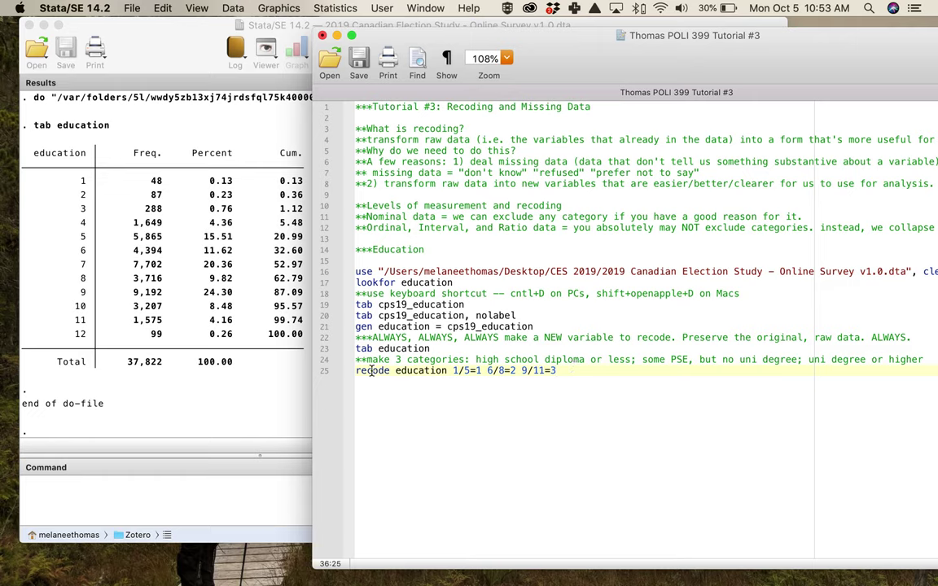
pyautogui.moveTo(356, 372); pyautogui.dragTo(449, 373)
pyautogui.press('super+shift+d')
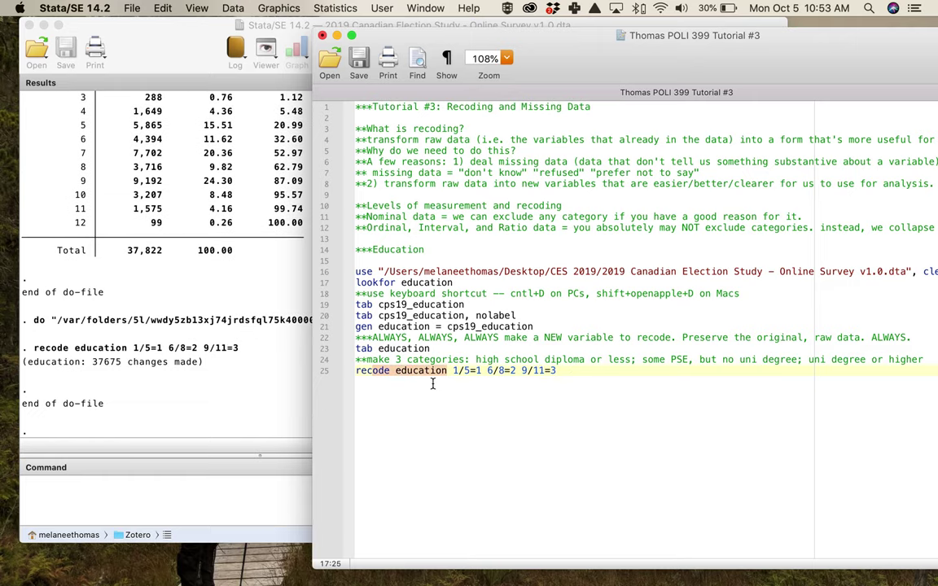
# - Add and run 'tab education', noting the Don't know/Prefer not to answer code 12 remains
pyautogui.click(373, 381)
pyautogui.press('Return')
pyautogui.write('tab education')
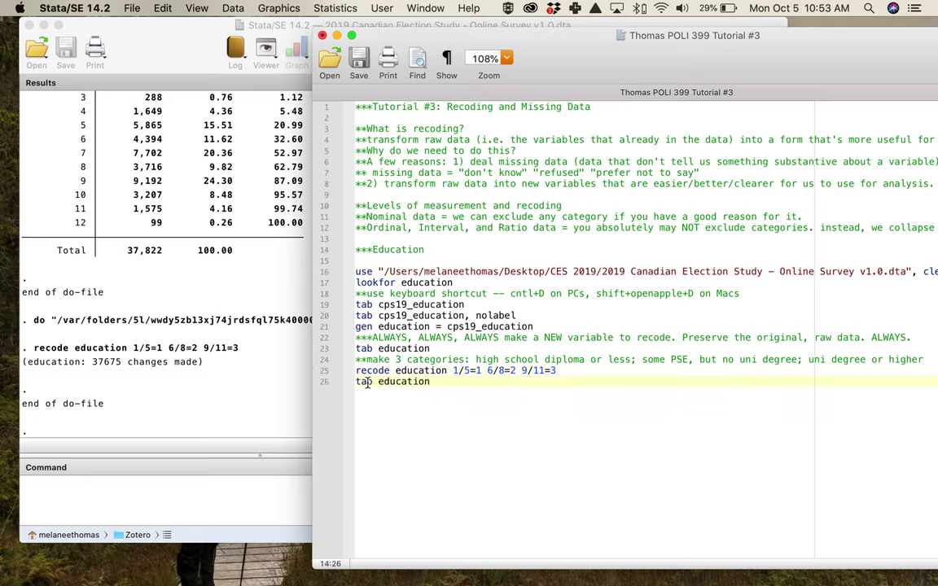
pyautogui.moveTo(355, 381); pyautogui.dragTo(432, 383)
pyautogui.press('super+shift+d')
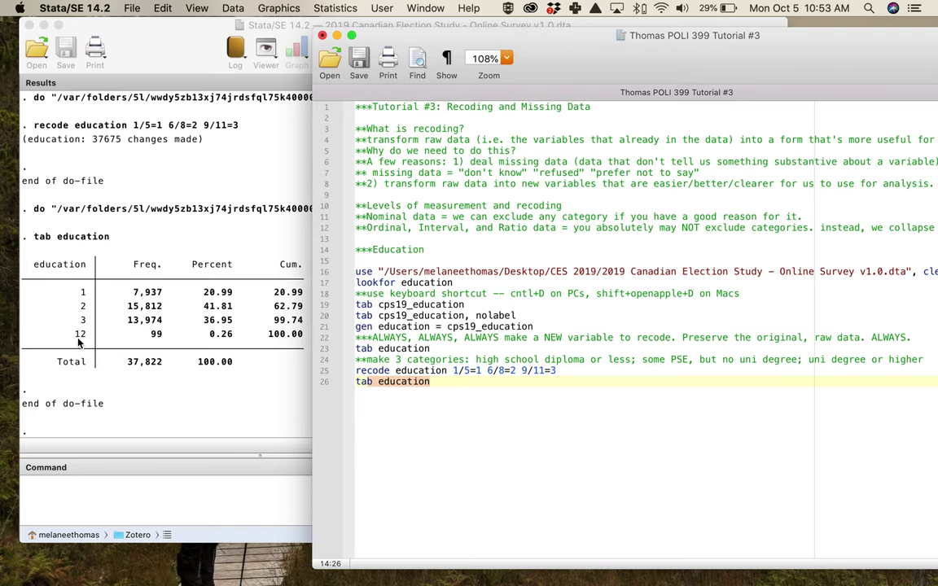
pyautogui.click(171, 340)
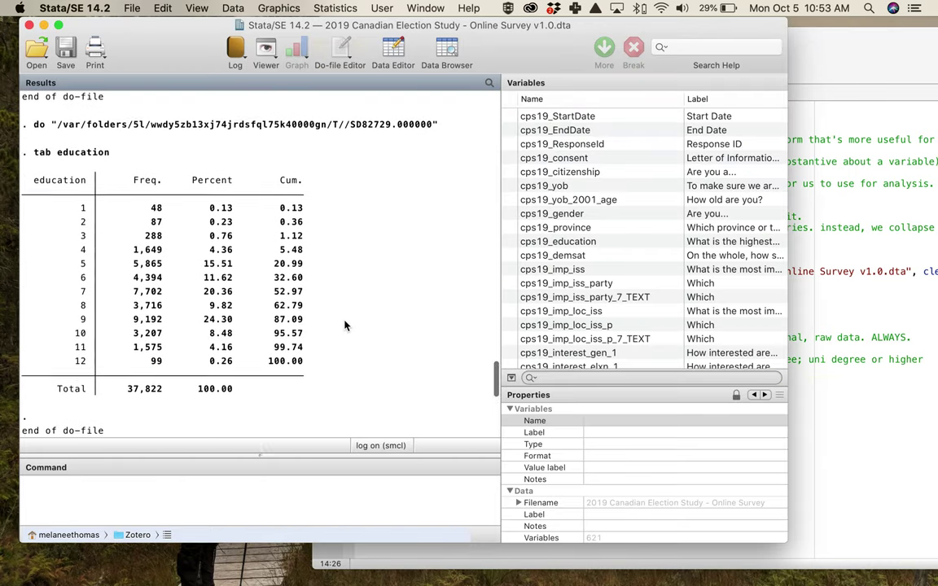
pyautogui.scroll(15, 345, 325)
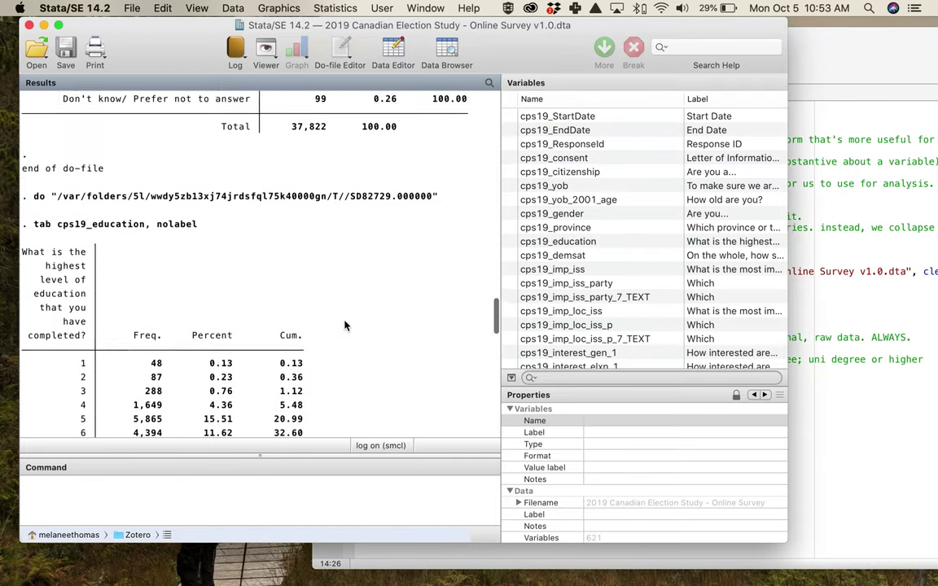
pyautogui.moveTo(61, 229); pyautogui.dragTo(480, 231)
pyautogui.click(881, 396)
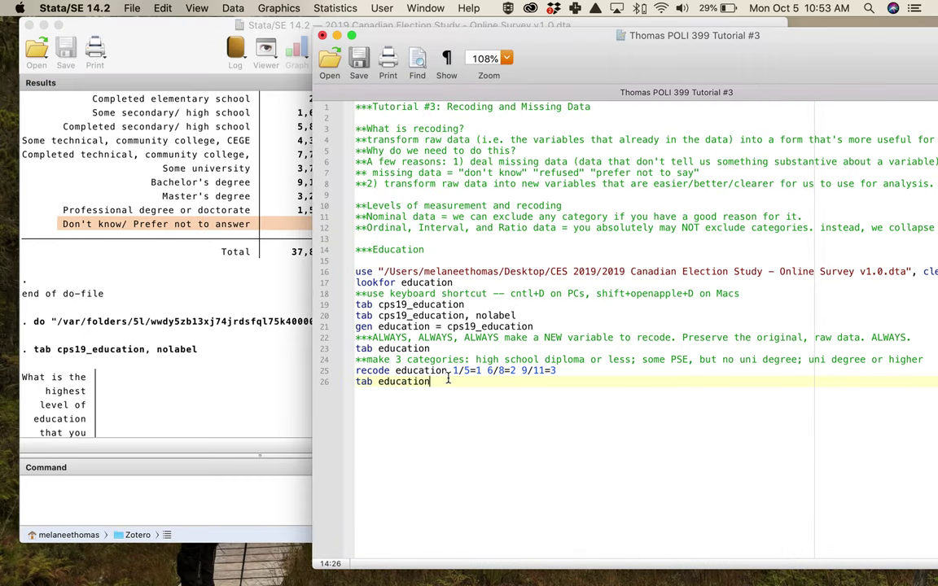
# - Write 'recode education 12=.' on line 27 and run it
pyautogui.press('Return')
pyautogui.write('re')
pyautogui.press('BackSpace')
pyautogui.press('BackSpace')
pyautogui.write('reoc')
pyautogui.press('BackSpace')
pyautogui.press('BackSpace')
pyautogui.write('code eudcation')
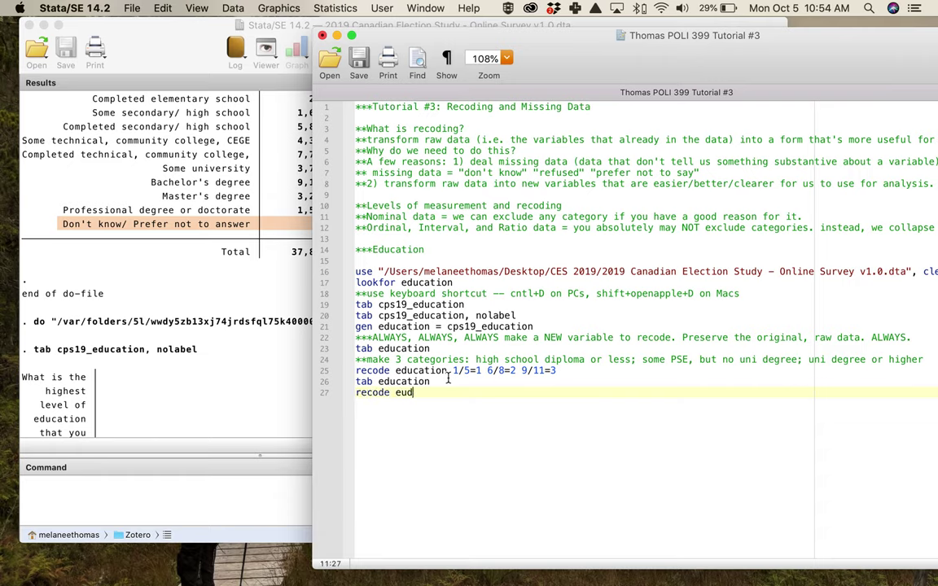
pyautogui.press('BackSpace')
pyautogui.press('BackSpace')
pyautogui.press('BackSpace')
pyautogui.press('BackSpace')
pyautogui.press('BackSpace')
pyautogui.press('BackSpace')
pyautogui.press('BackSpace')
pyautogui.write('duction 12=')
pyautogui.moveTo(475, 393); pyautogui.dragTo(365, 395)
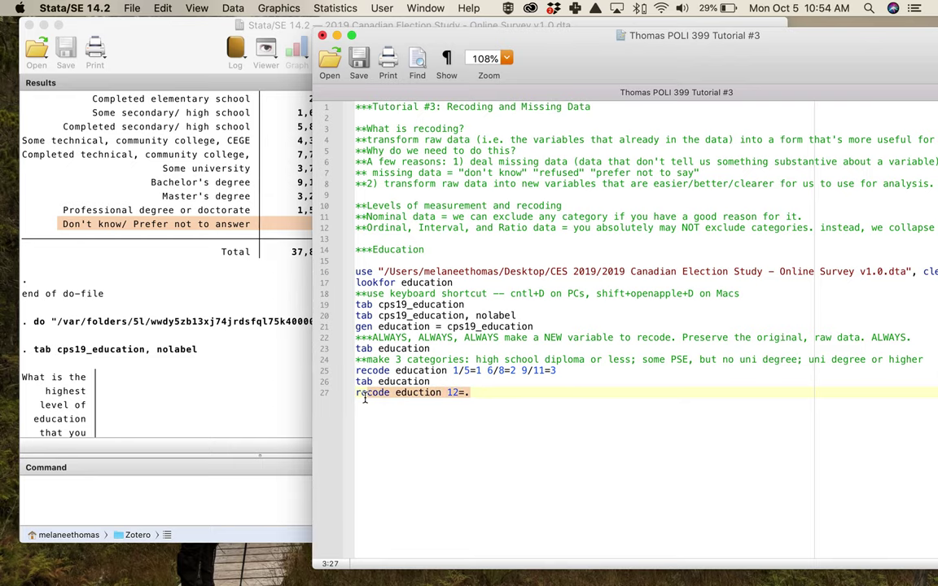
pyautogui.press('super+shift+d')
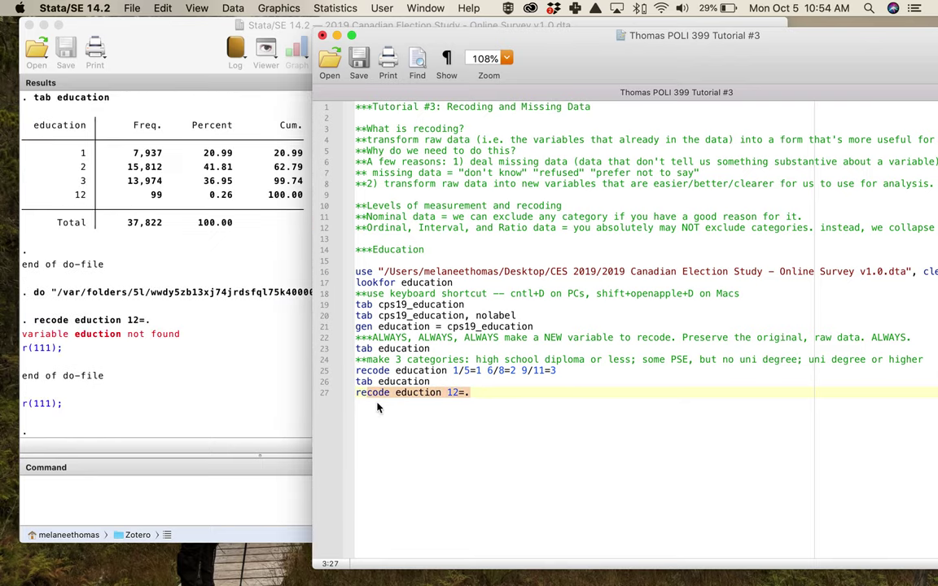
# - Fix the misspelled variable name, rerun the recode, and rerun tab education showing three categories
pyautogui.click(379, 405)
pyautogui.click(417, 392)
pyautogui.write('a')
pyautogui.press('super+shift+d')
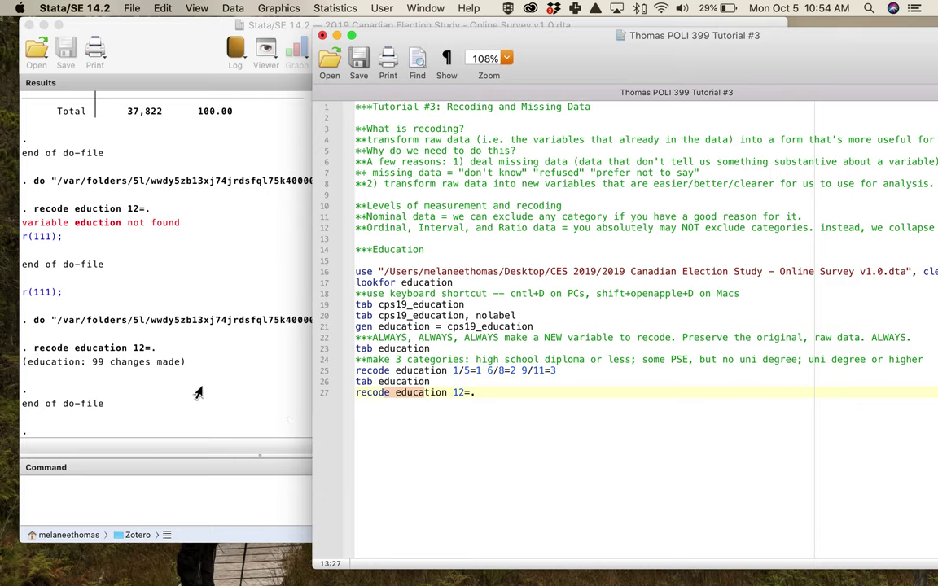
pyautogui.click(382, 382)
pyautogui.press('super+shift+d')
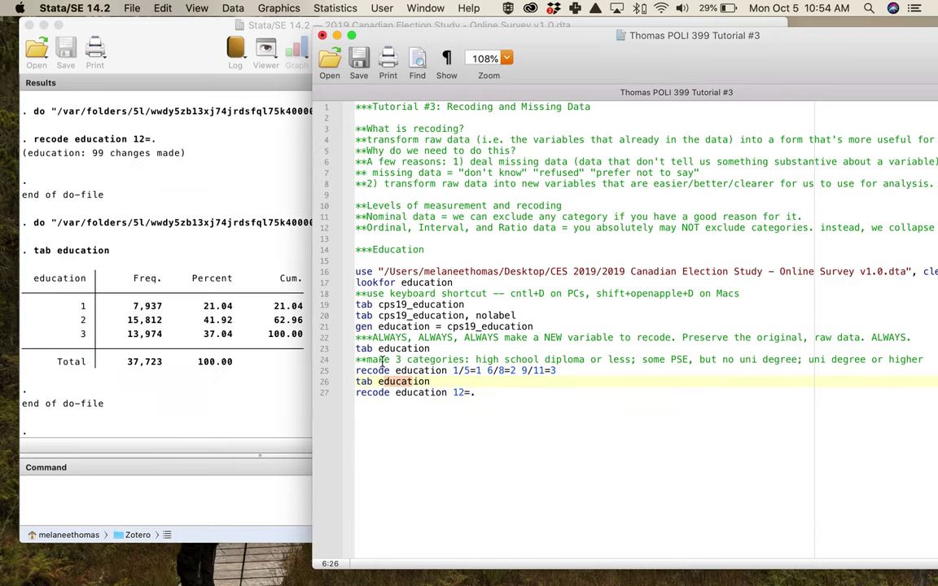
# - Start a label define line: 1 "high school or less", 2 "some PSE", 3 "university degree…"
pyautogui.click(502, 394)
pyautogui.press('Return')
pyautogui.write('label define')
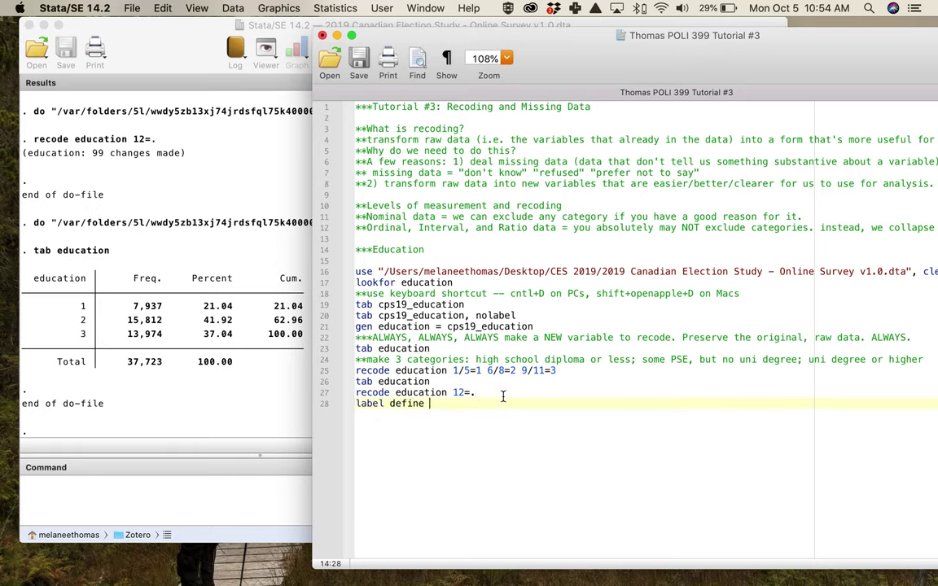
pyautogui.write(' education 1 "high school or le')
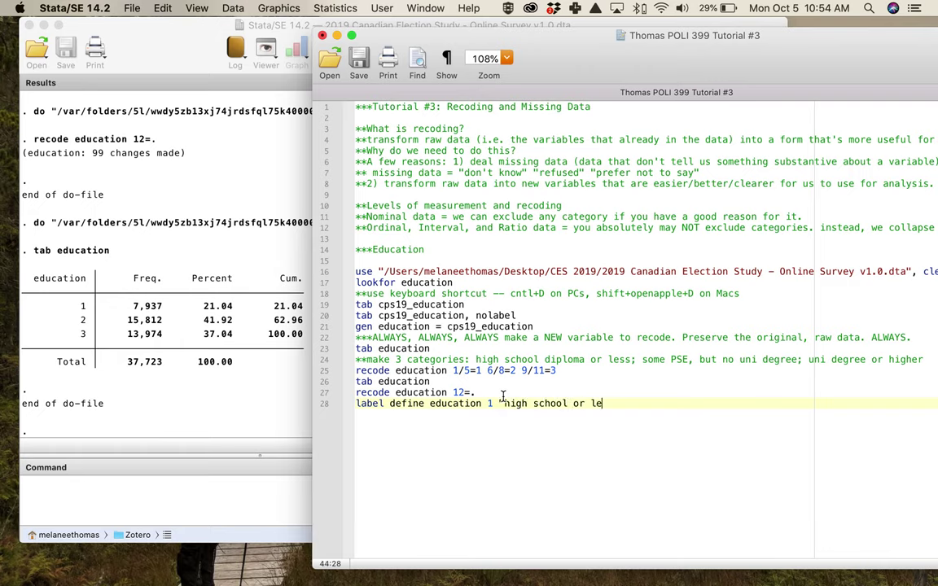
pyautogui.write('ss" 2 "some PSE')
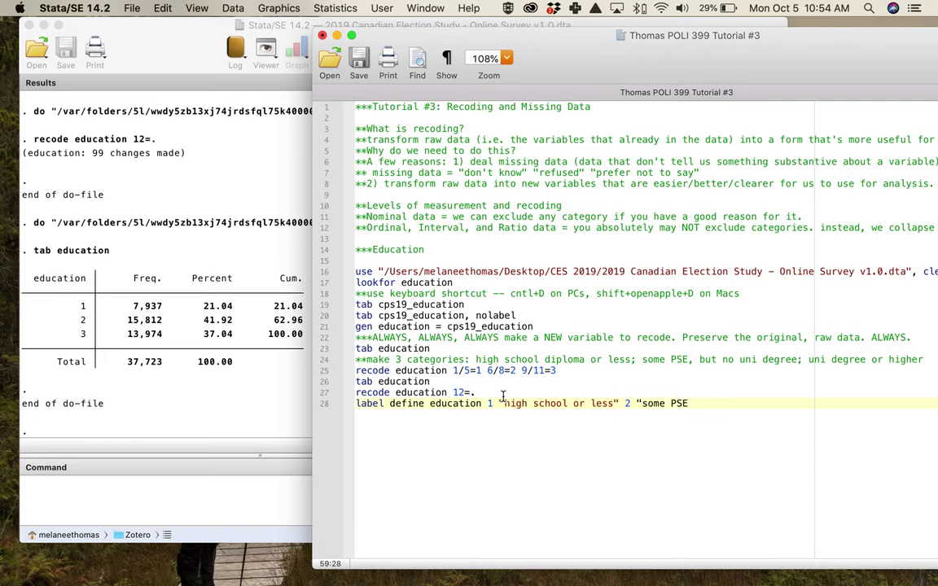
pyautogui.write('"')
pyautogui.write(' 3 "univeristy de')
# - Finish the label with "university degree or higher" and add 'label values education education'
pyautogui.press('BackSpace')
pyautogui.press('BackSpace')
pyautogui.press('BackSpace')
pyautogui.press('BackSpace')
pyautogui.write('sity degree or higher"')
pyautogui.press('Return')
pyautogui.write('label values educa')
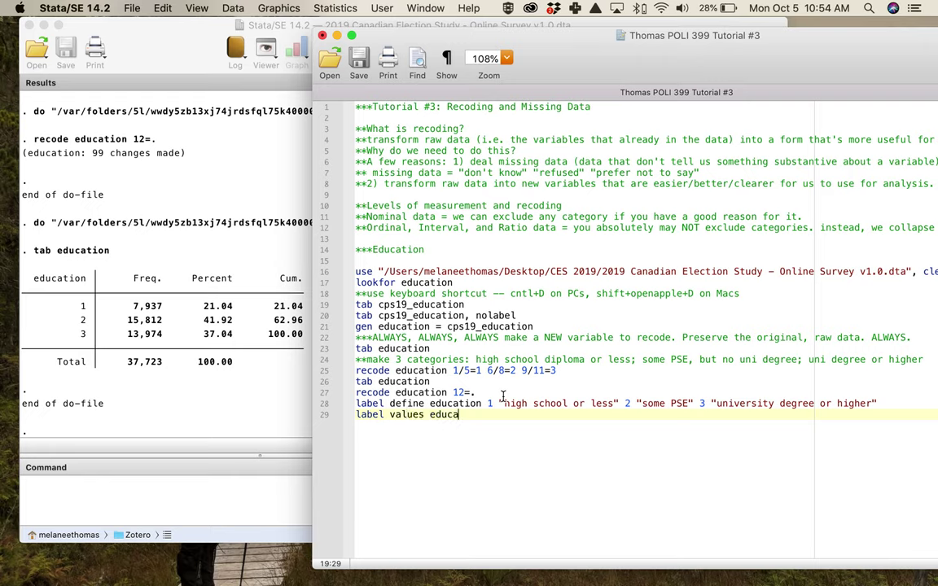
pyautogui.write('tion education')
# - Add 'tab1 cps19_education education' and run lines 28–30 together
pyautogui.press('Return')
pyautogui.write('tab education')
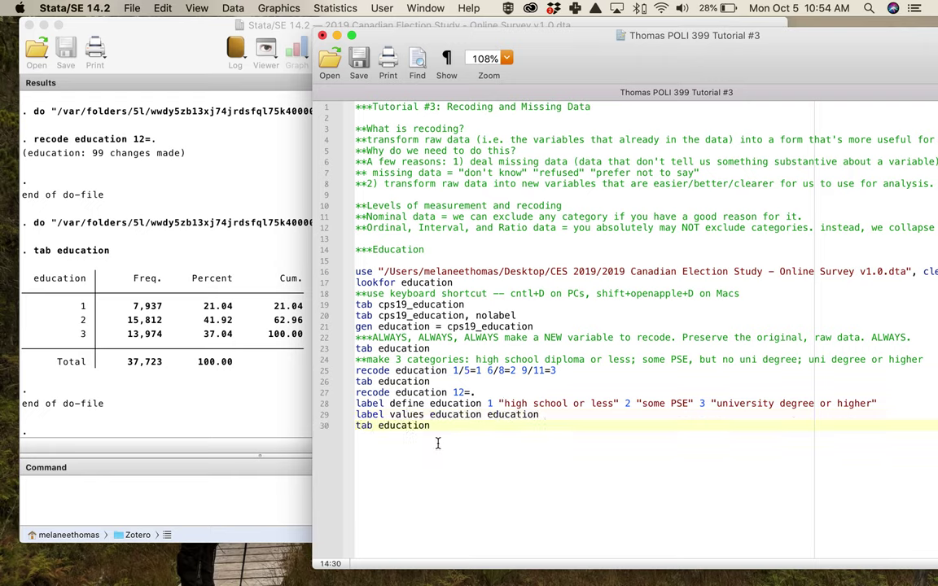
pyautogui.click(376, 425)
pyautogui.write('1 cps19_education')
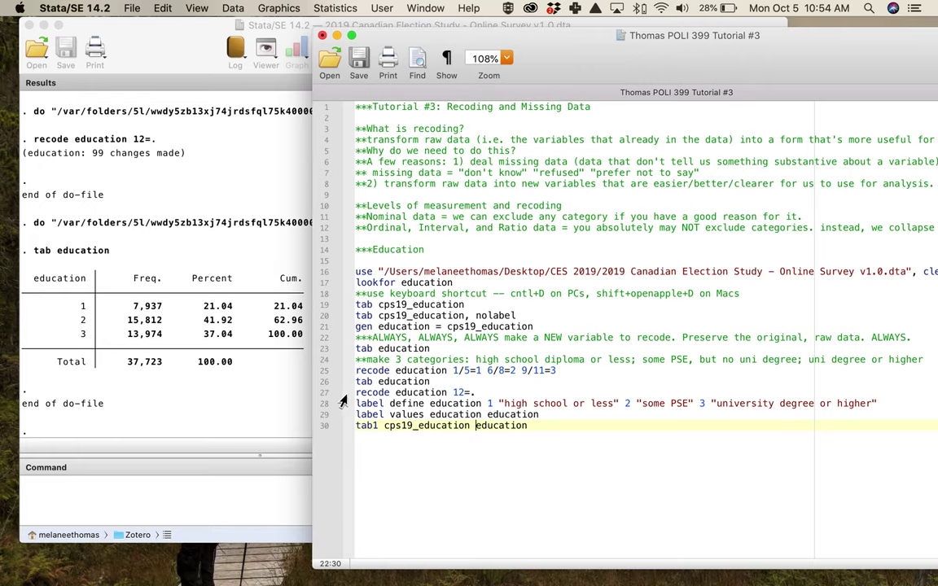
pyautogui.moveTo(363, 403); pyautogui.dragTo(385, 425)
pyautogui.press('super+shift+d')
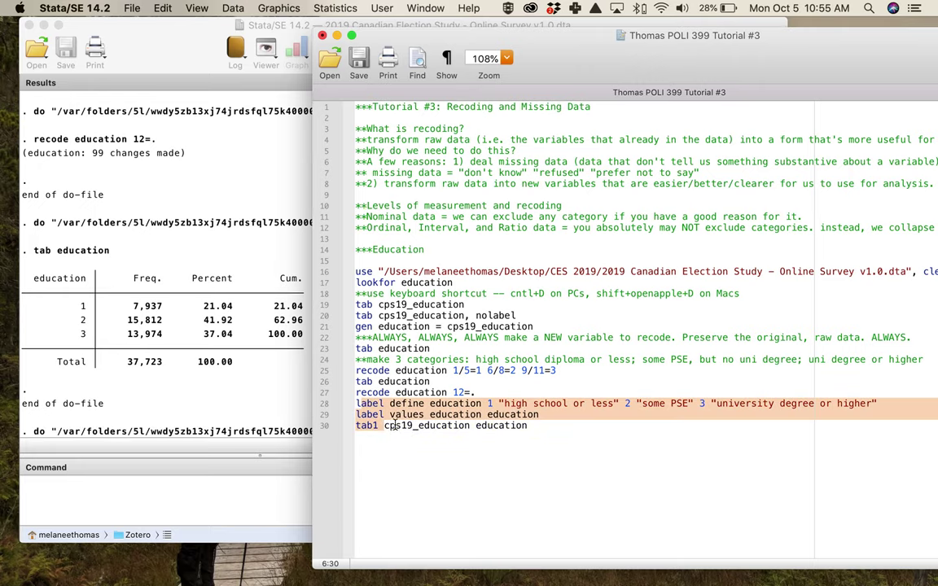
pyautogui.click(93, 374)
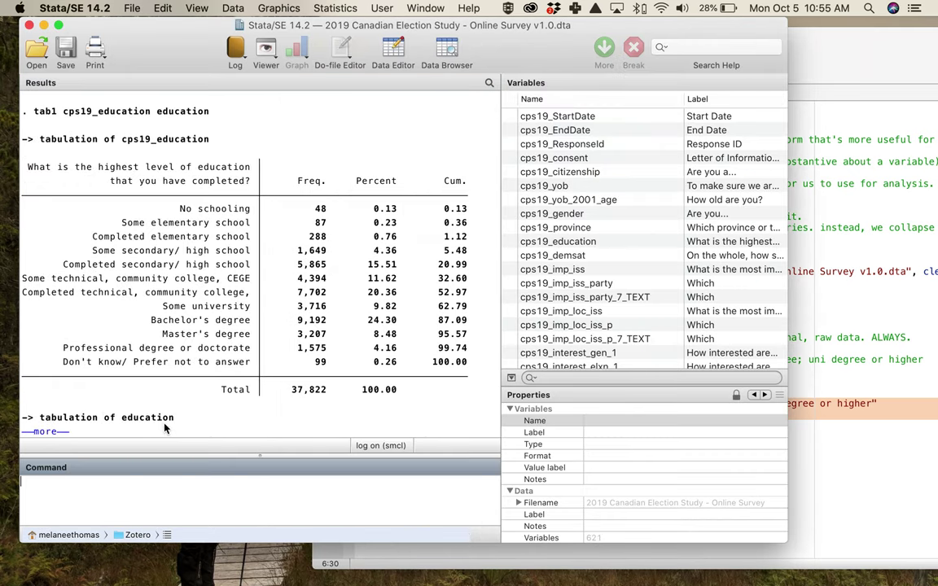
pyautogui.press('space')
pyautogui.scroll(5, 338, 255)
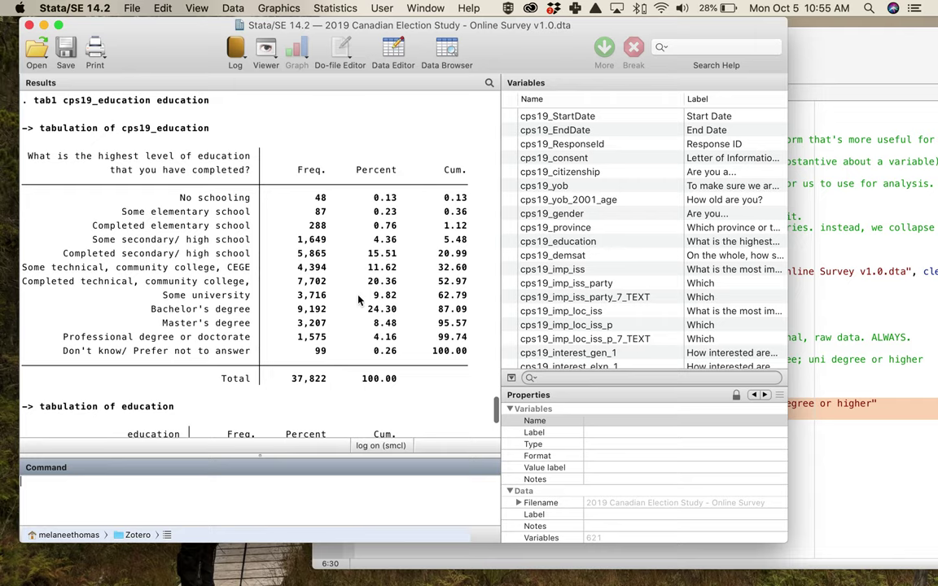
pyautogui.scroll(-3, 359, 301)
pyautogui.scroll(-3, 358, 302)
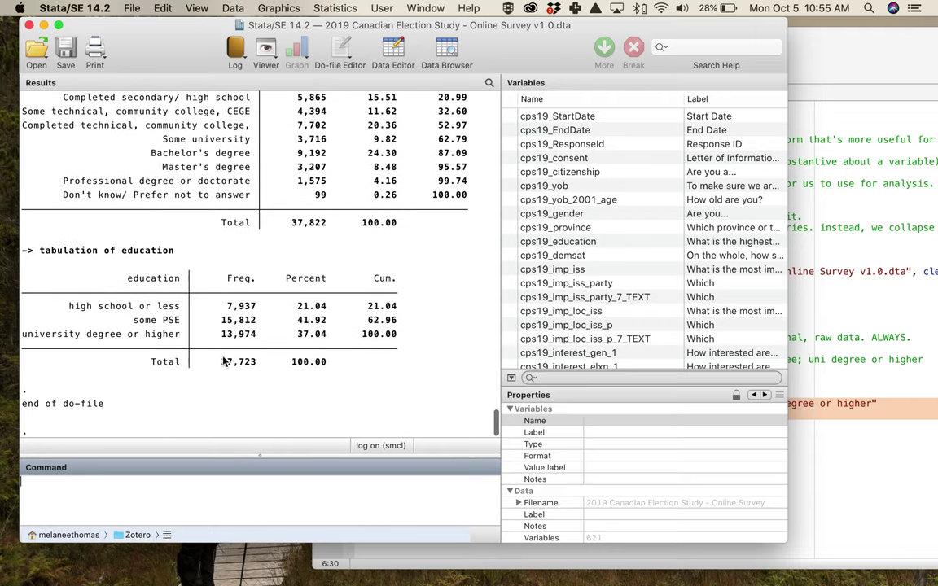
pyautogui.moveTo(100, 283); pyautogui.dragTo(397, 371)
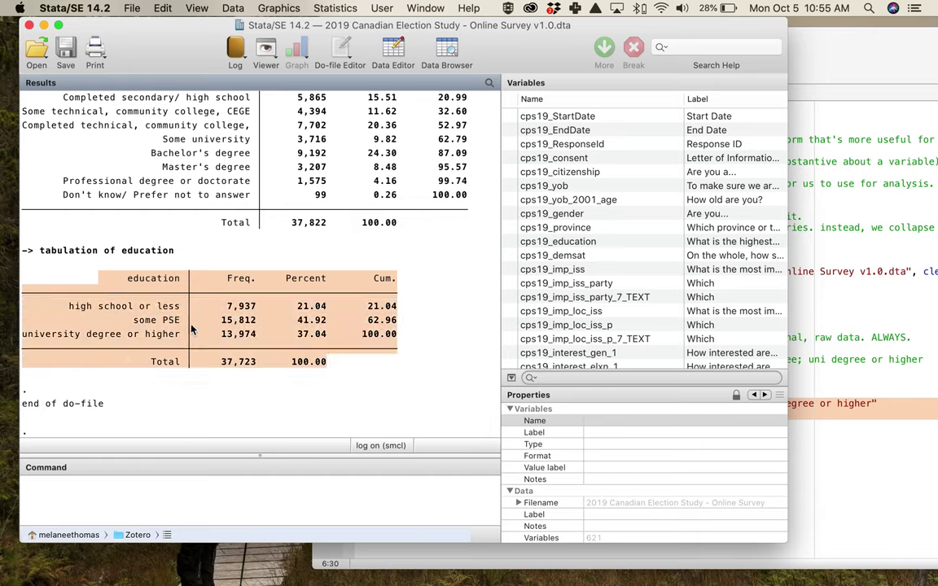
pyautogui.click(327, 328)
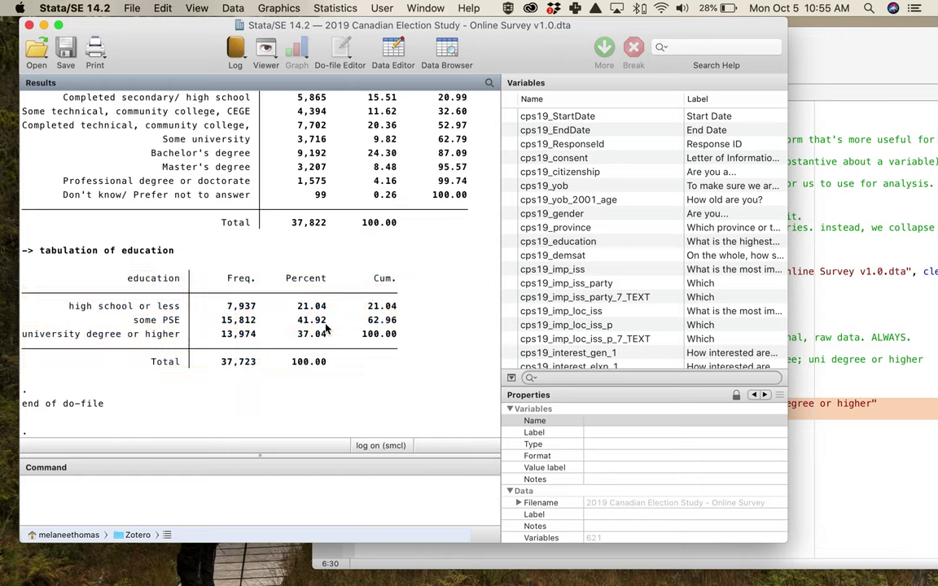
pyautogui.doubleClick(329, 326)
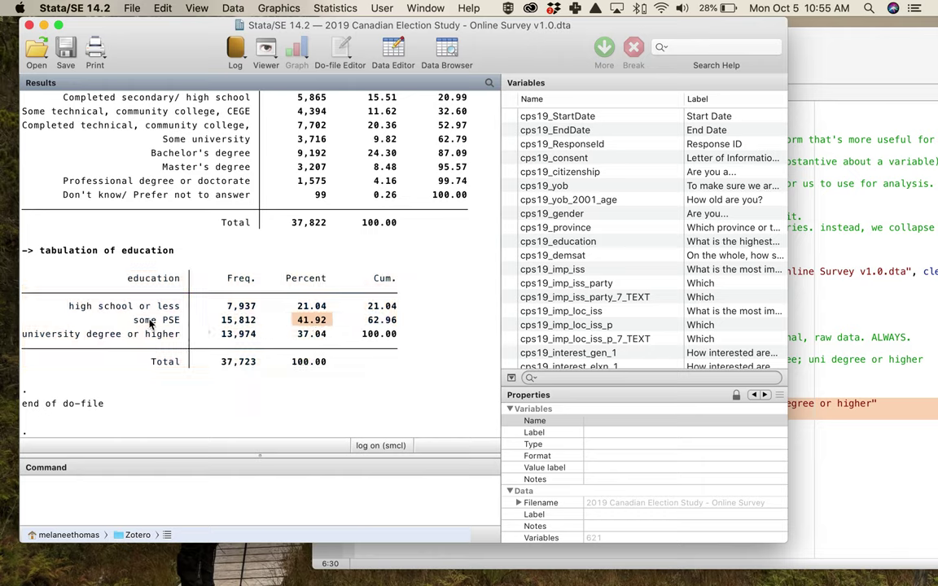
pyautogui.doubleClick(328, 335)
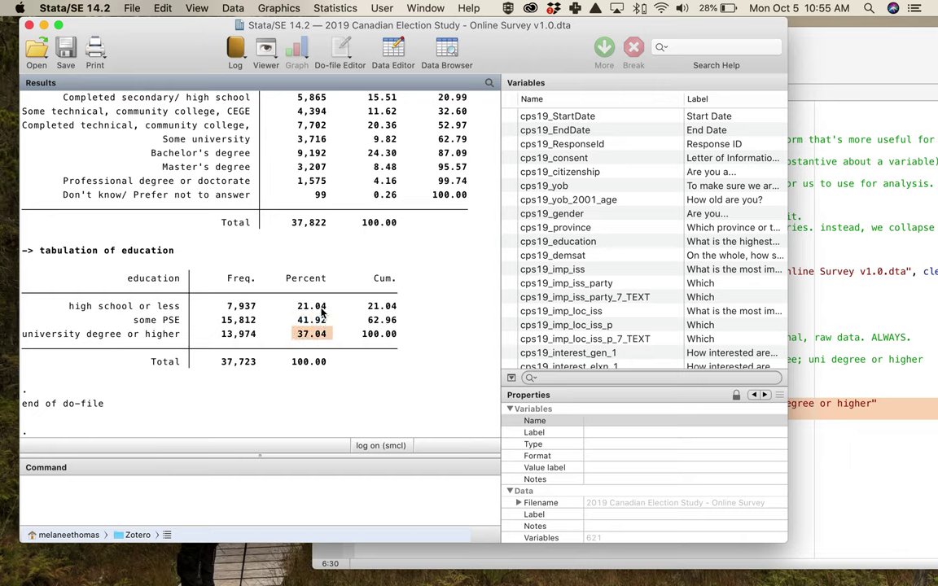
pyautogui.doubleClick(321, 307)
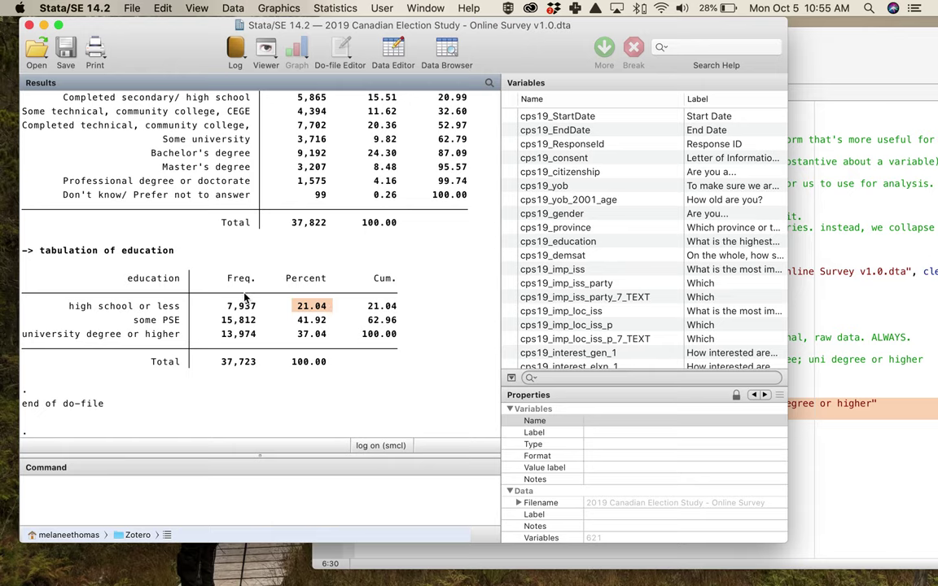
pyautogui.click(332, 321)
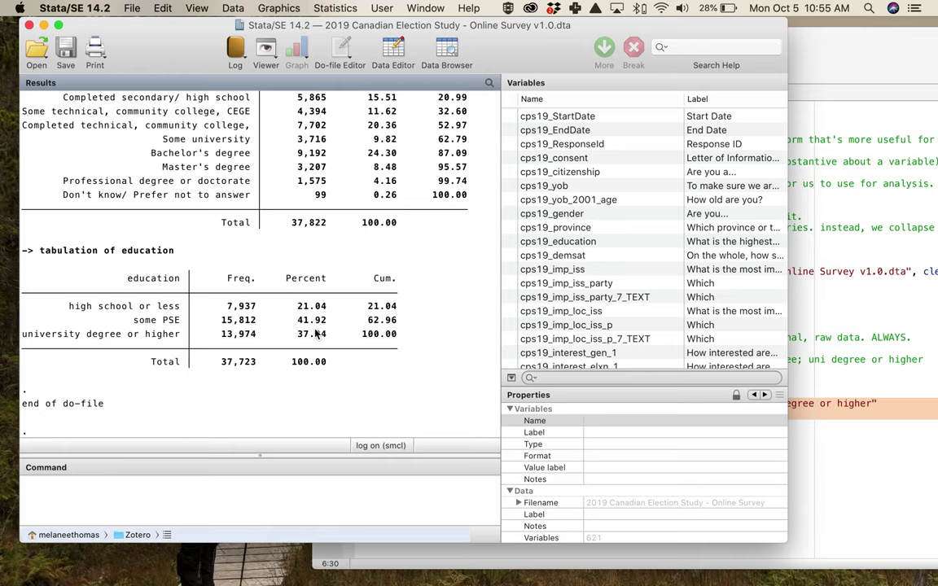
pyautogui.scroll(2, 356, 334)
pyautogui.scroll(-3, 320, 295)
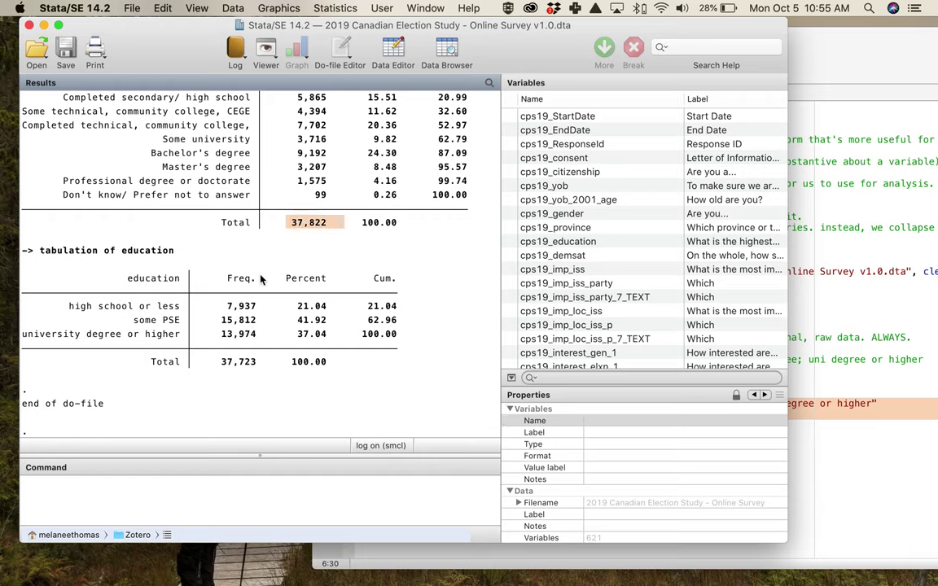
pyautogui.moveTo(218, 367); pyautogui.dragTo(262, 367)
pyautogui.moveTo(218, 367); pyautogui.dragTo(254, 367)
pyautogui.moveTo(315, 195); pyautogui.dragTo(324, 197)
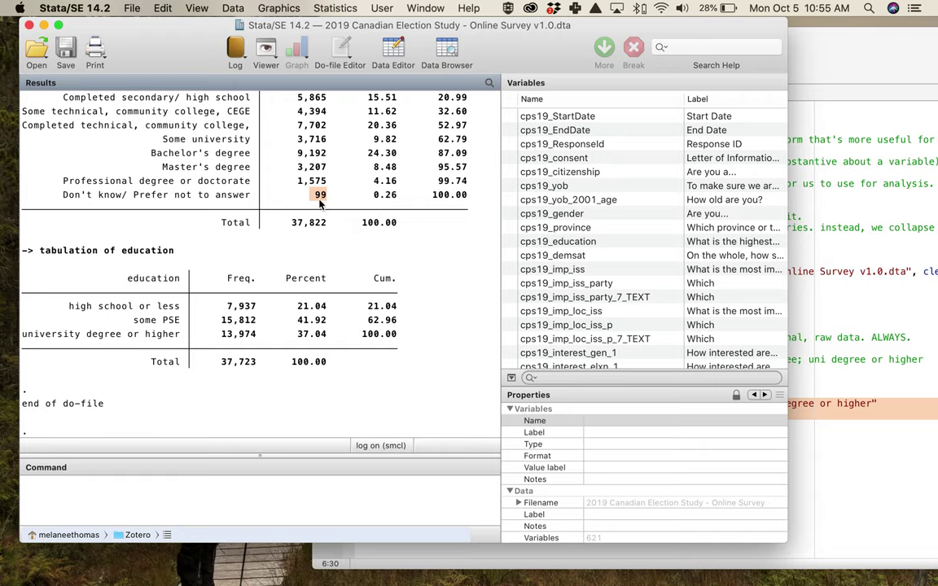
pyautogui.moveTo(59, 195); pyautogui.dragTo(472, 203)
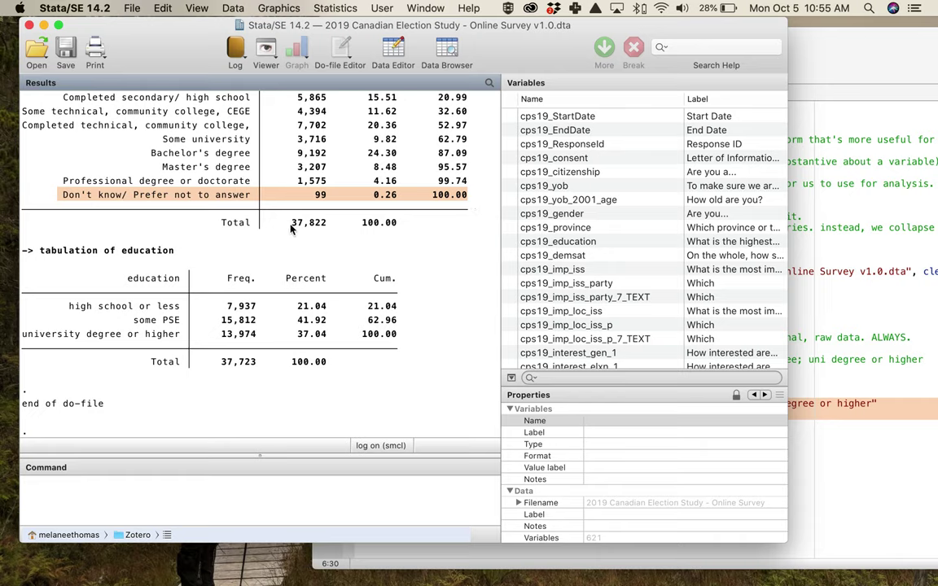
pyautogui.moveTo(290, 222); pyautogui.dragTo(326, 227)
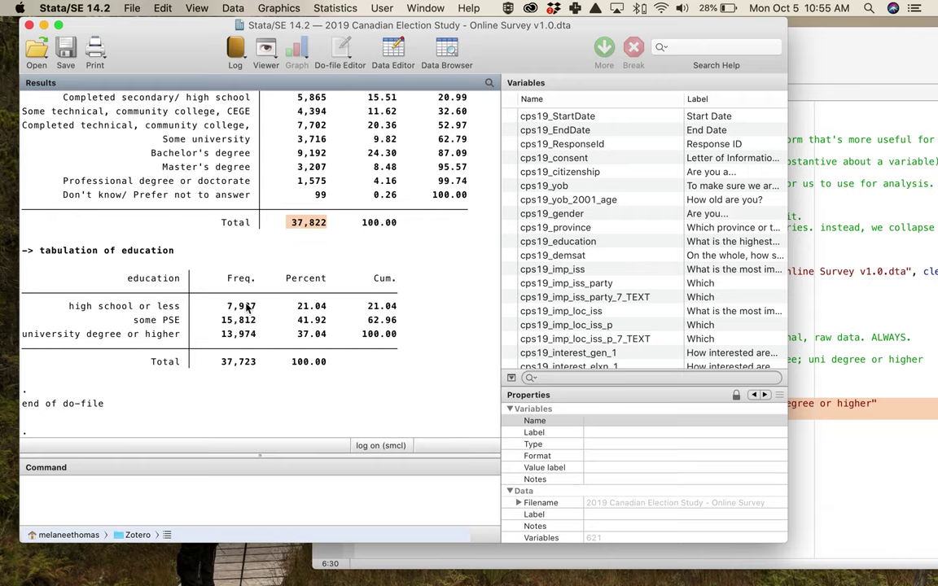
pyautogui.moveTo(219, 362); pyautogui.dragTo(266, 363)
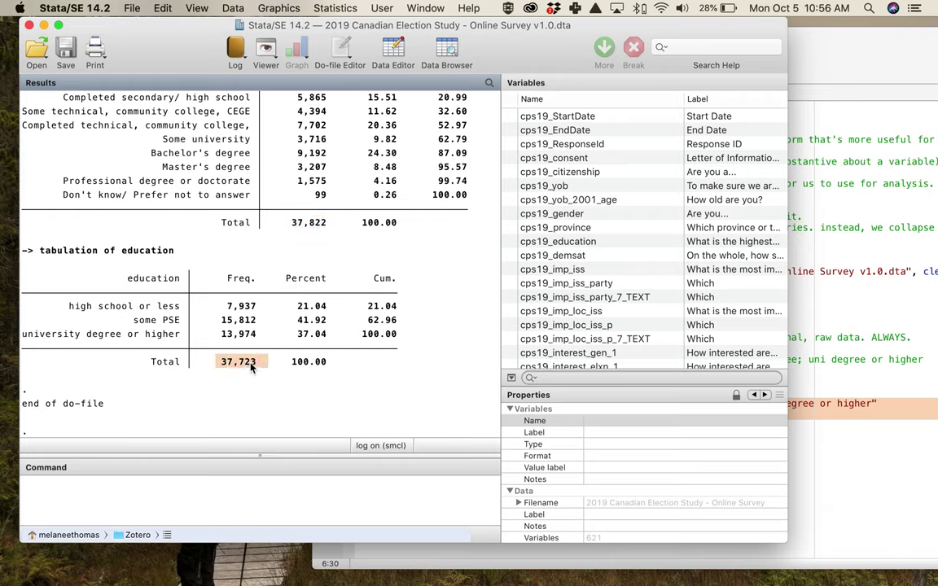
pyautogui.doubleClick(321, 194)
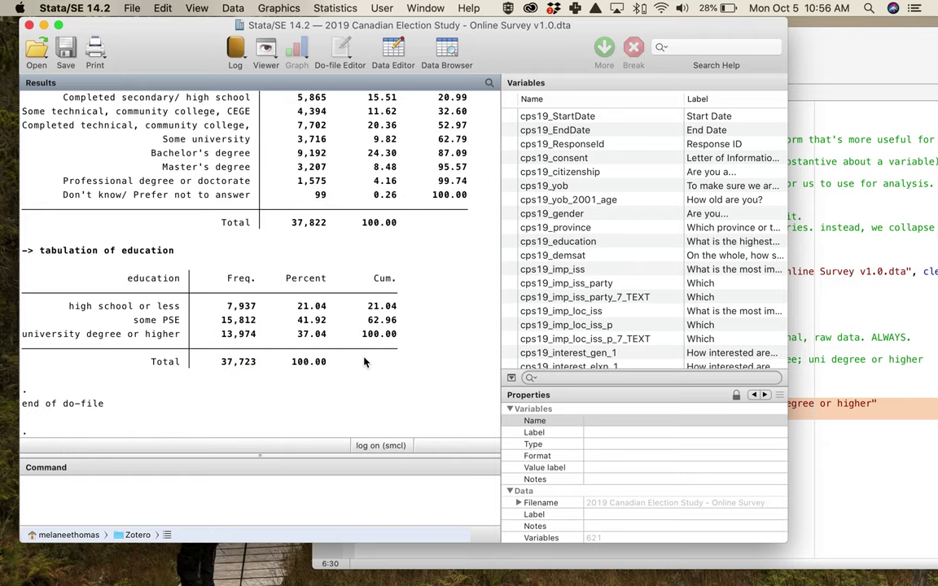
pyautogui.scroll(3, 325, 350)
pyautogui.scroll(1, 323, 347)
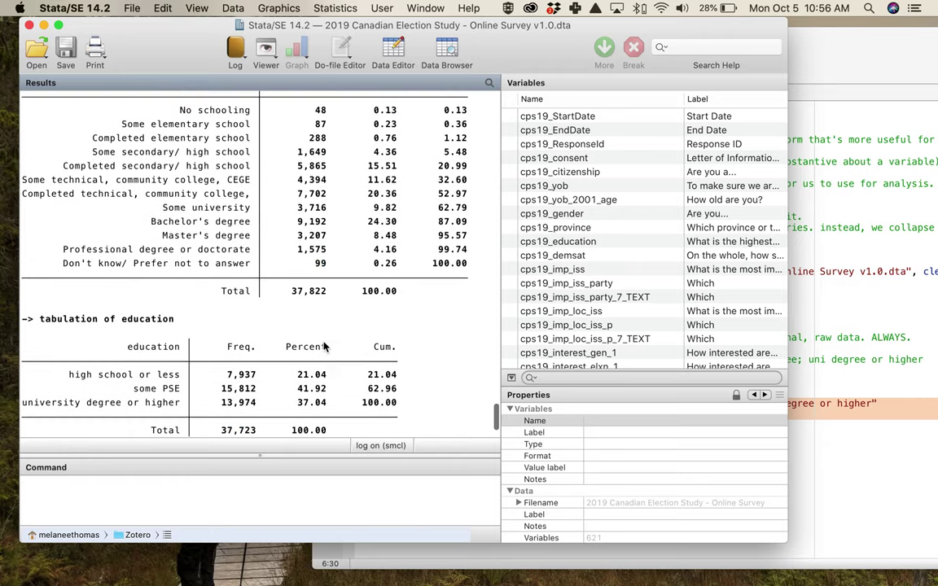
pyautogui.moveTo(180, 107); pyautogui.dragTo(340, 168)
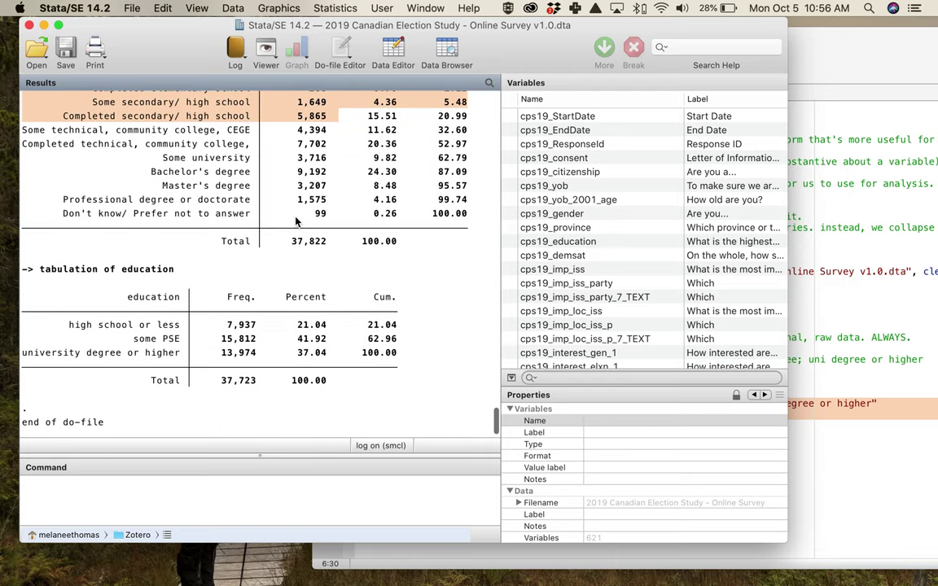
pyautogui.scroll(2, 296, 221)
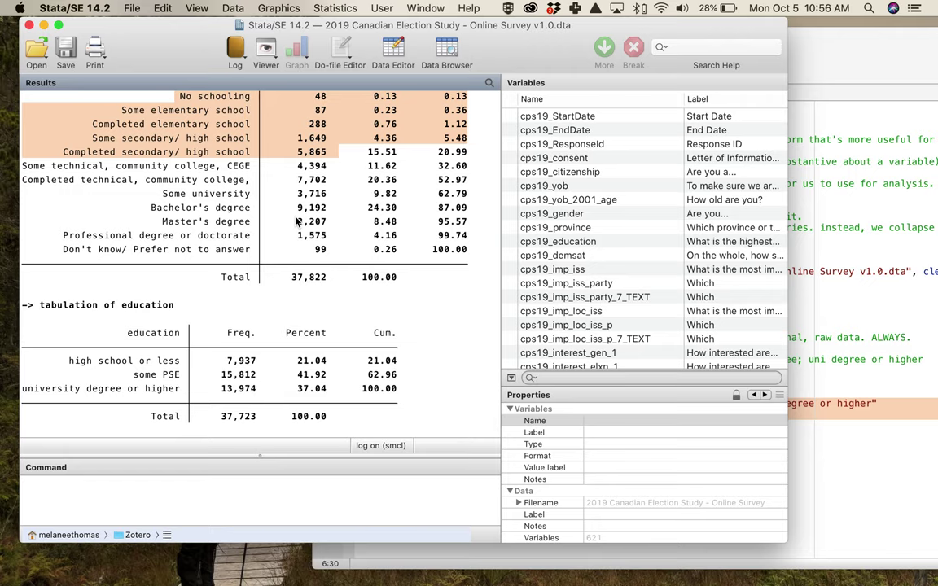
pyautogui.scroll(-3, 295, 313)
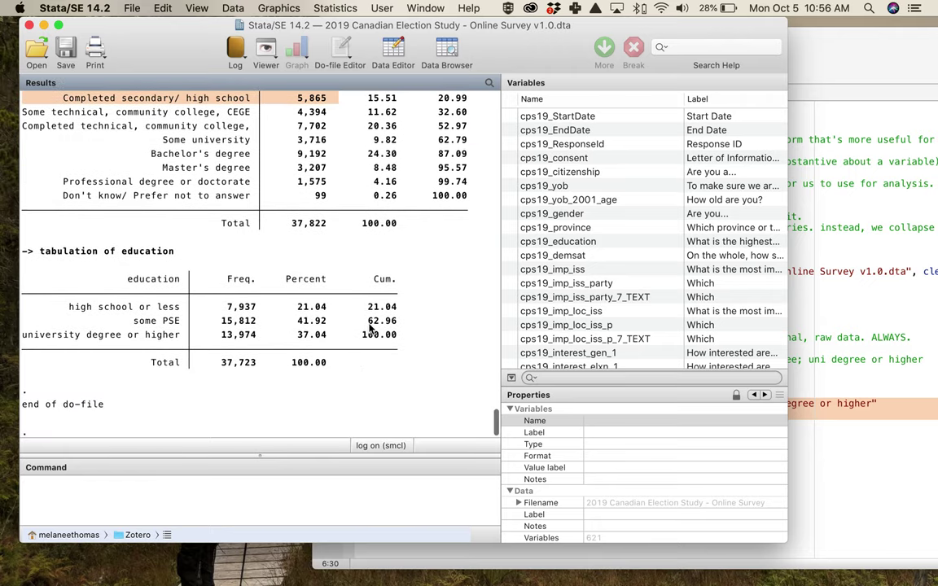
pyautogui.scroll(4, 370, 330)
pyautogui.scroll(-4, 369, 329)
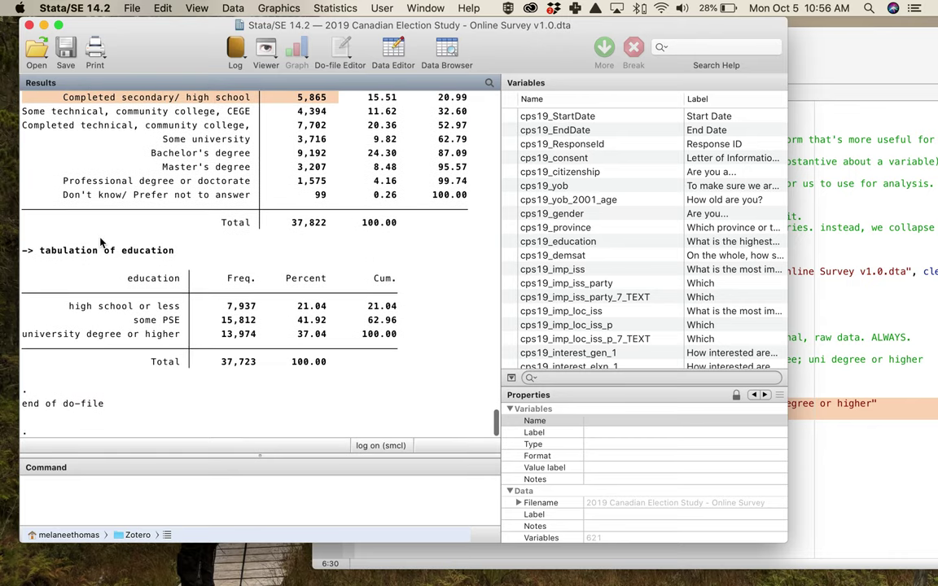
pyautogui.scroll(3, 244, 326)
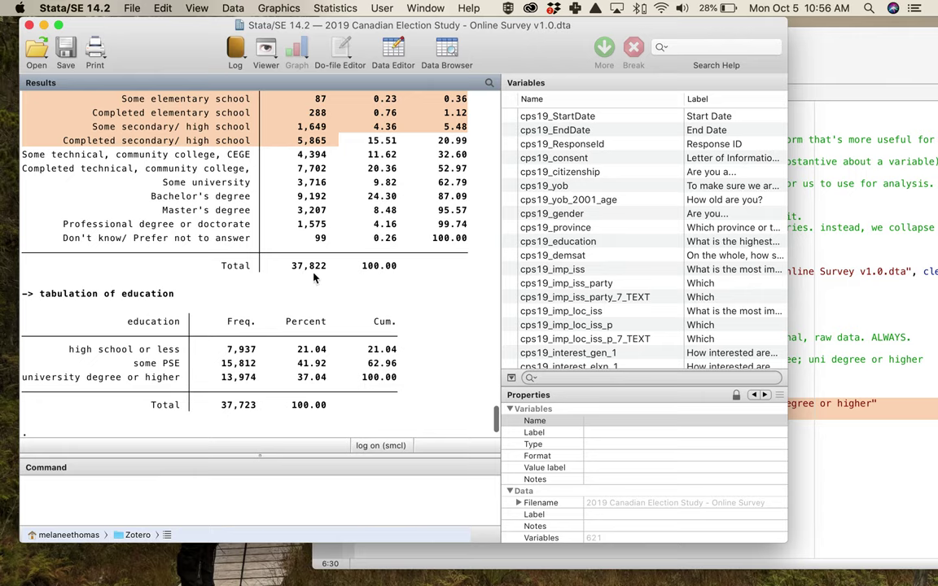
pyautogui.moveTo(309, 238); pyautogui.dragTo(326, 238)
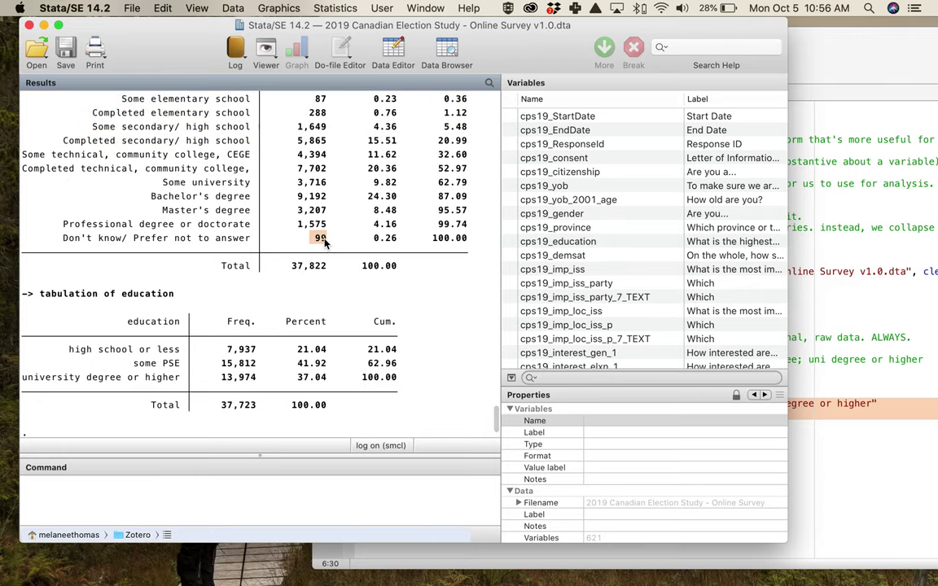
pyautogui.scroll(-3, 297, 299)
pyautogui.moveTo(94, 279); pyautogui.dragTo(410, 368)
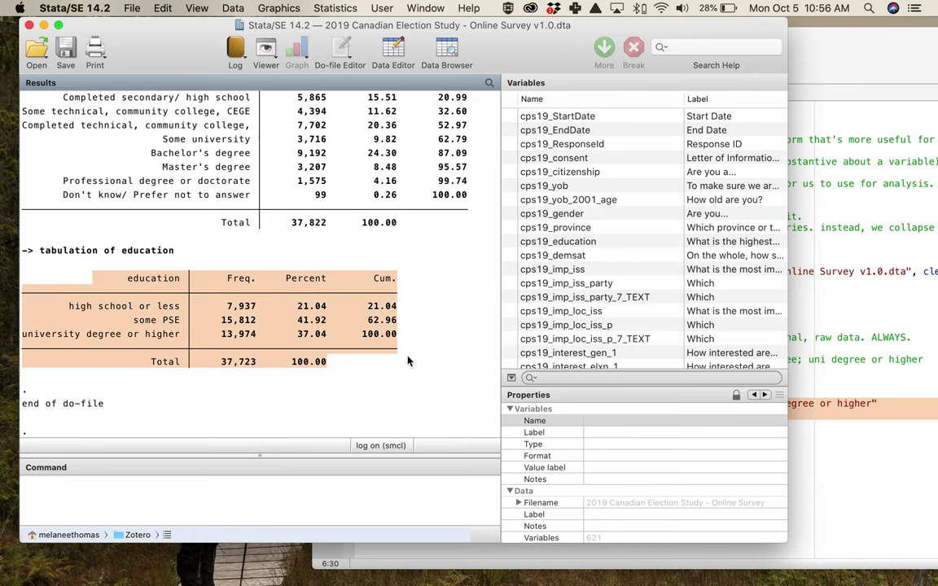
# - Write 'recode cps19_education 1/5=1 6/8=2 9/11=3 12=., gen(education2)' and 'tab education2' on lines 32–33
pyautogui.press('super+9')
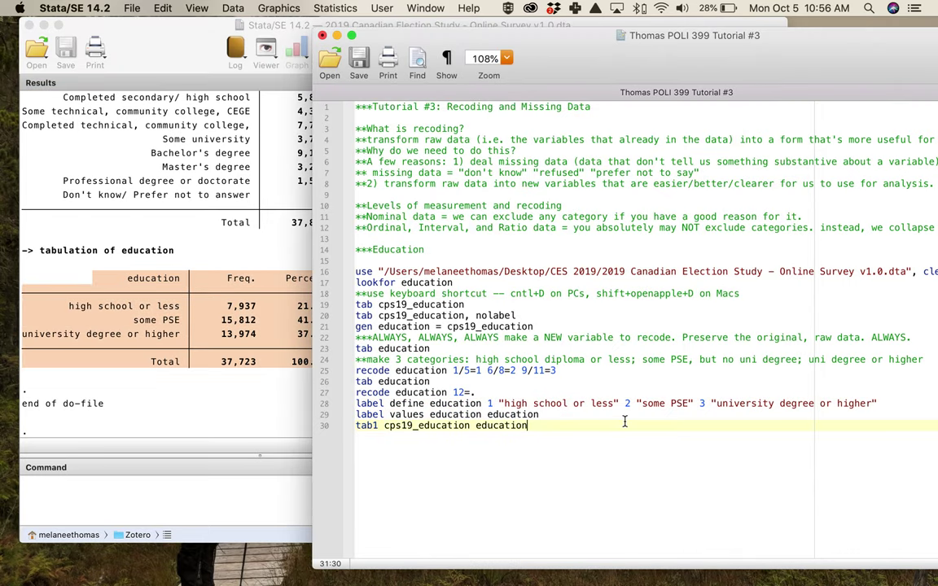
pyautogui.press('Return')
pyautogui.press('Return')
pyautogui.write('recode cps')
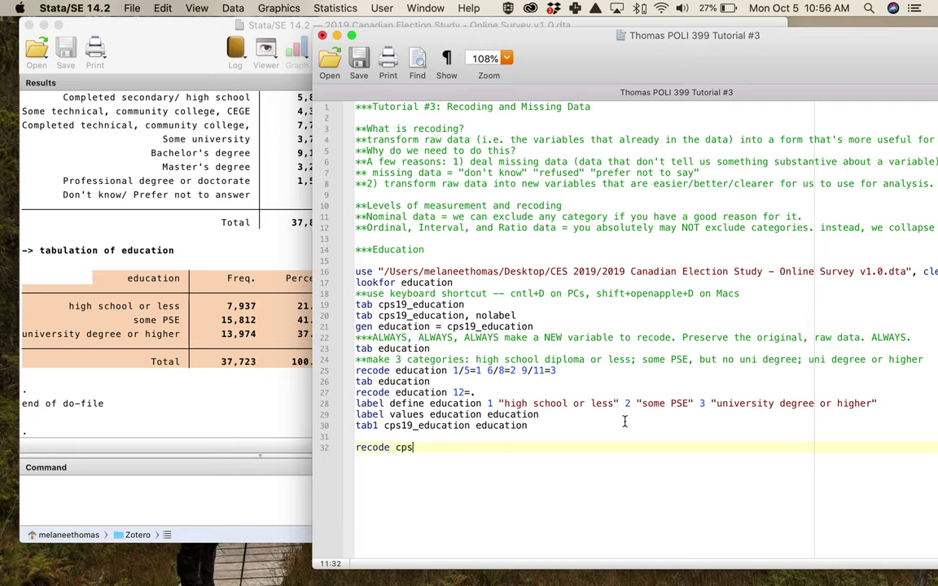
pyautogui.write('19_education')
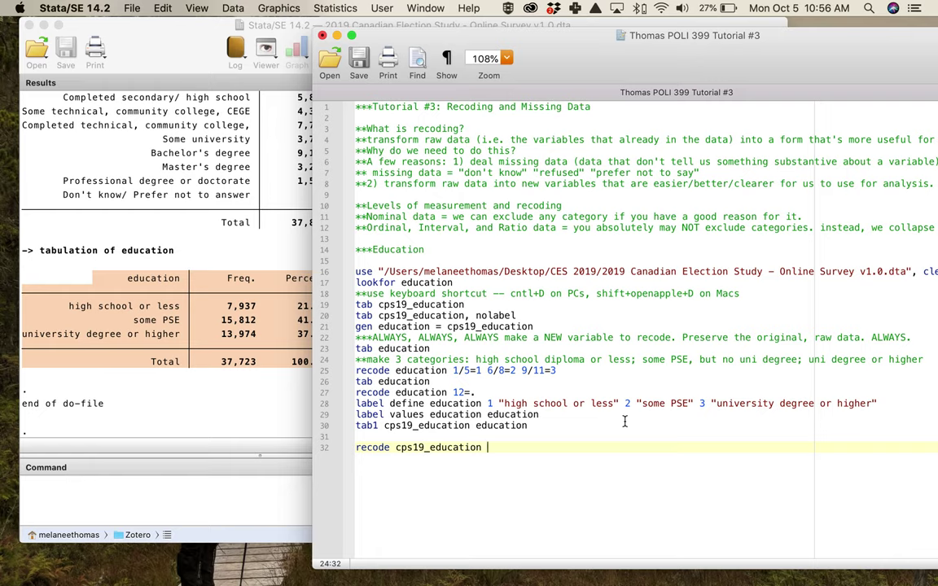
pyautogui.moveTo(452, 370); pyautogui.dragTo(560, 370)
pyautogui.press('super+c')
pyautogui.click(489, 447)
pyautogui.press('super+v')
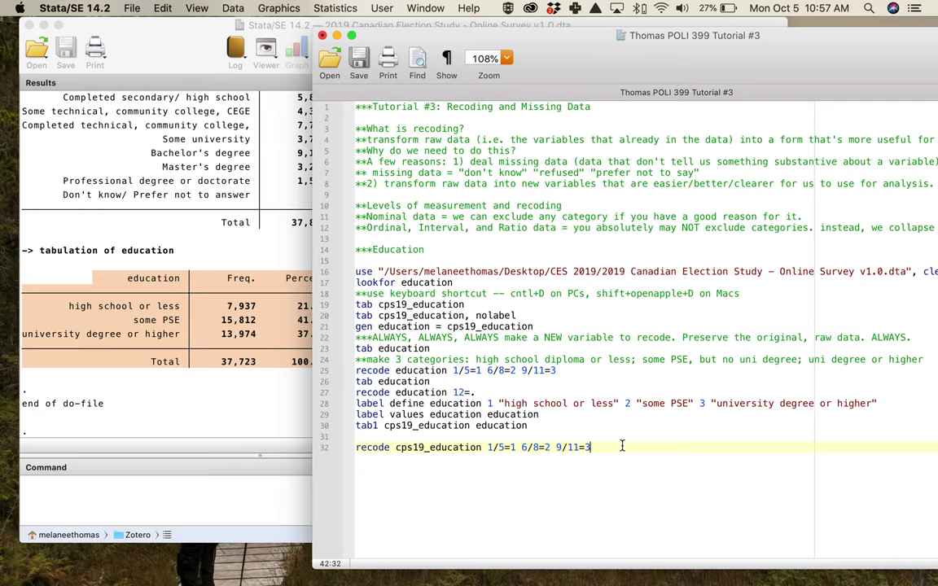
pyautogui.write('12=.  gen(education ')
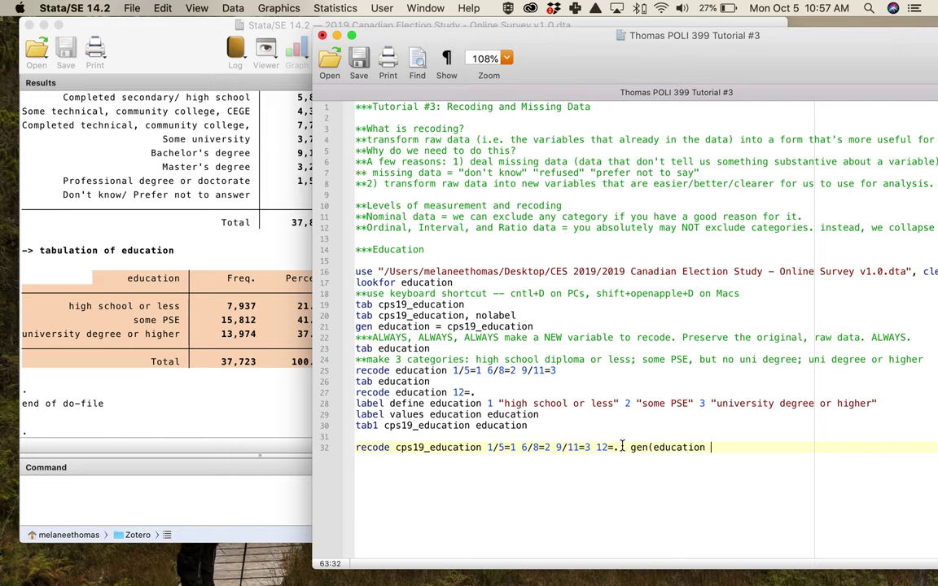
pyautogui.write(')')
pyautogui.press('Return')
pyautogui.write('tab education2')
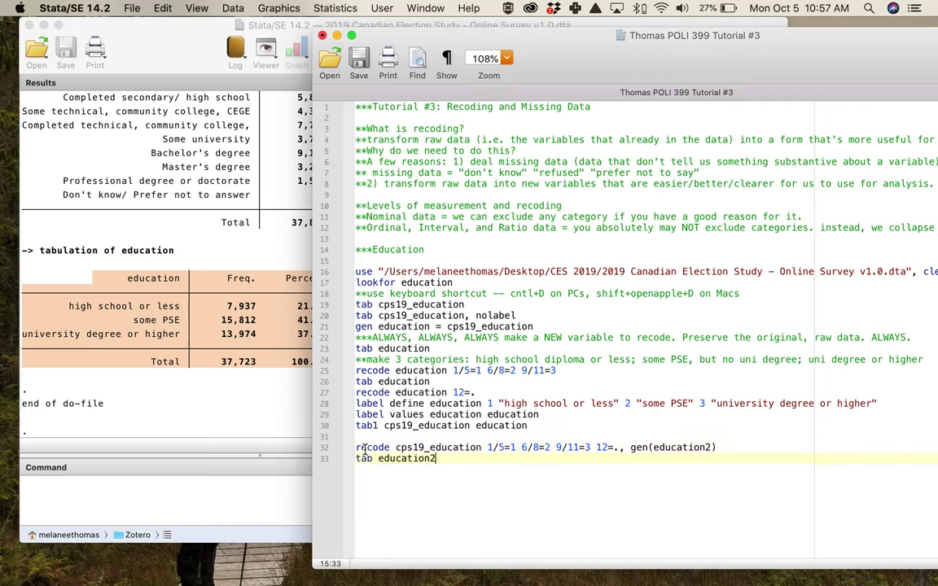
pyautogui.moveTo(356, 447); pyautogui.dragTo(438, 458)
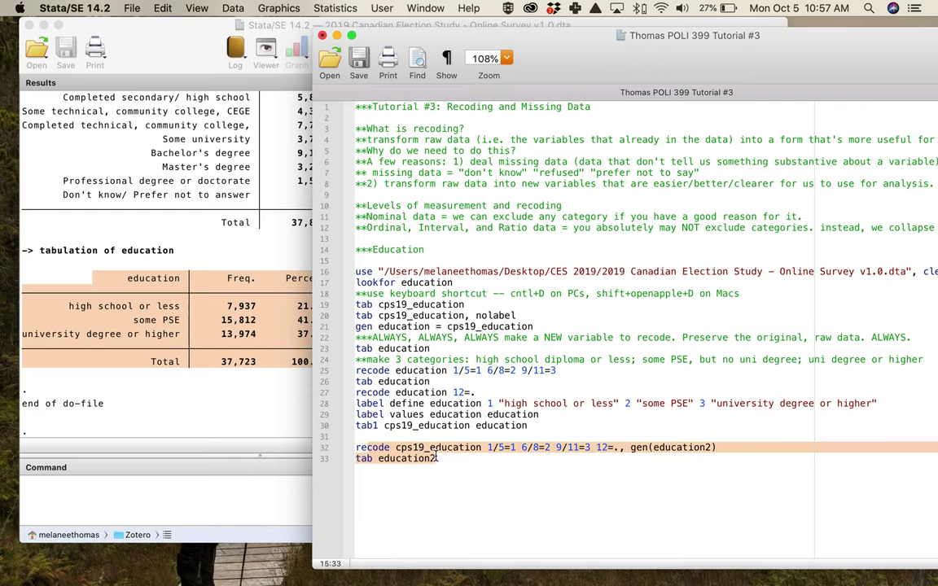
# - Run the new education2 recode and tabulation lines
pyautogui.click(628, 461)
pyautogui.keyDown('shift'); pyautogui.click(391, 448); pyautogui.keyUp('shift')
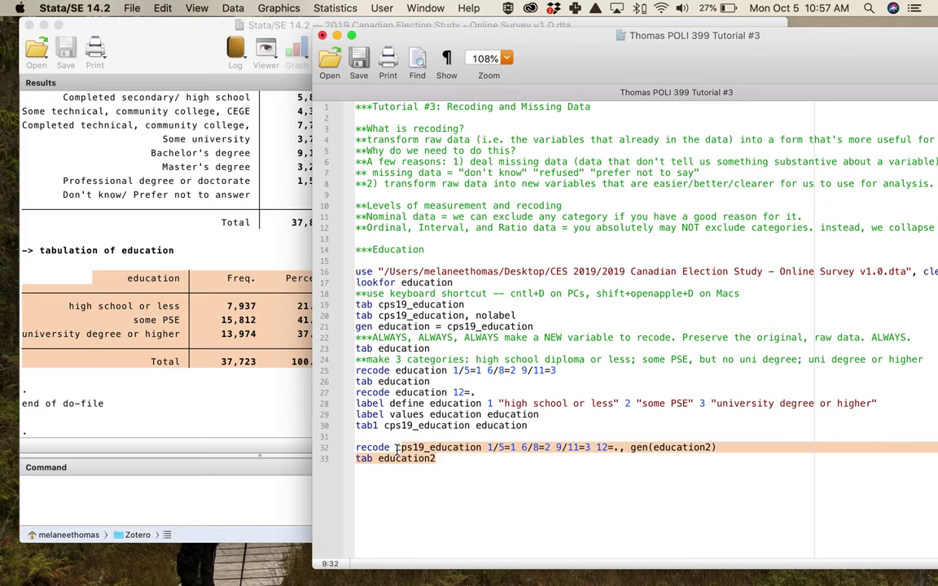
pyautogui.press('super+shift+d')
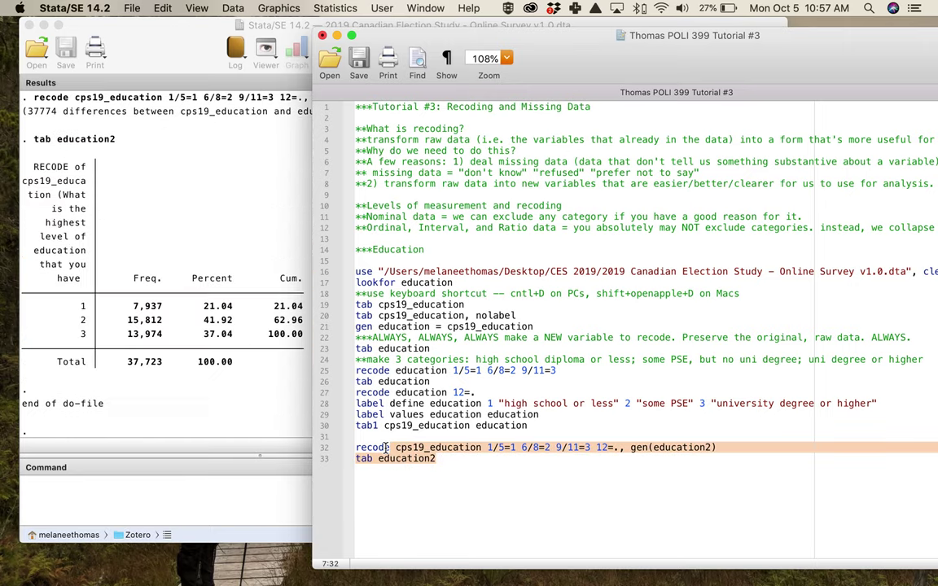
pyautogui.click(478, 481)
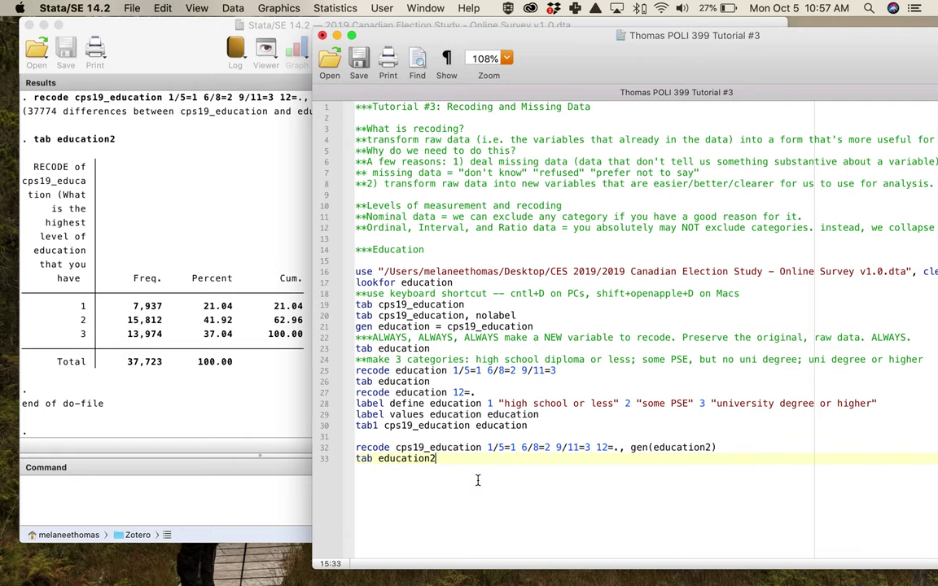
# - Inspect the unlabelled education2 table and its RECODE variable label header in Results
pyautogui.click(205, 382)
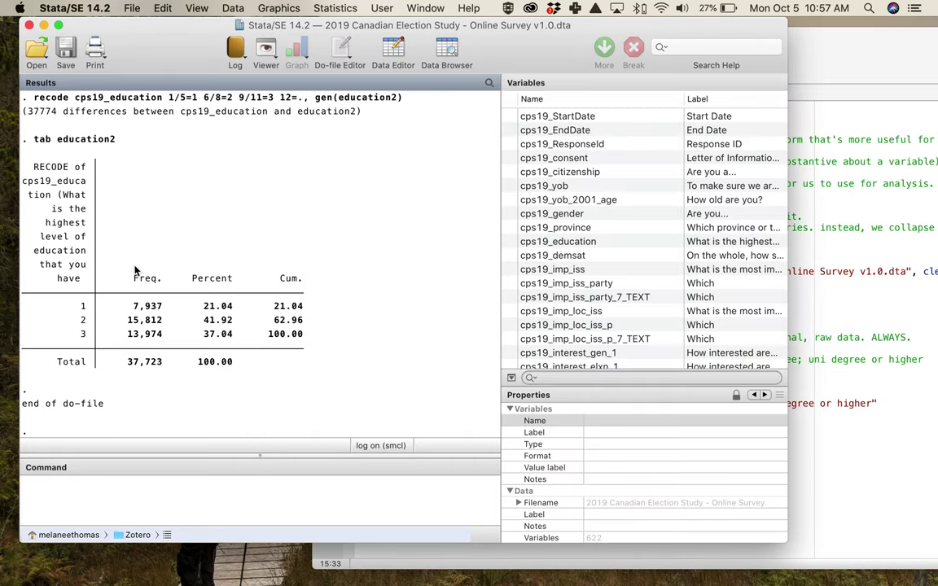
pyautogui.moveTo(24, 163); pyautogui.dragTo(77, 268)
pyautogui.scroll(5, 176, 228)
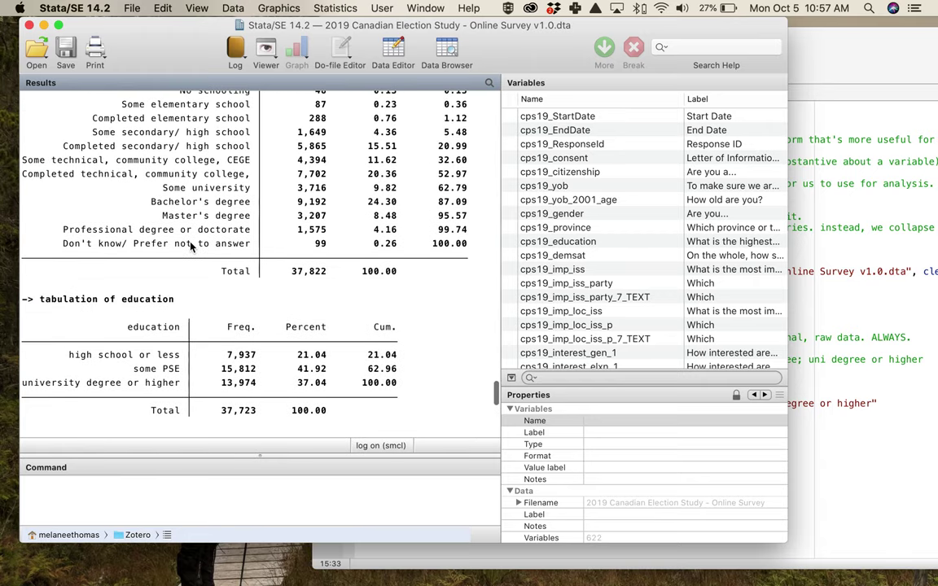
pyautogui.scroll(-3, 191, 245)
pyautogui.moveTo(120, 291); pyautogui.dragTo(189, 292)
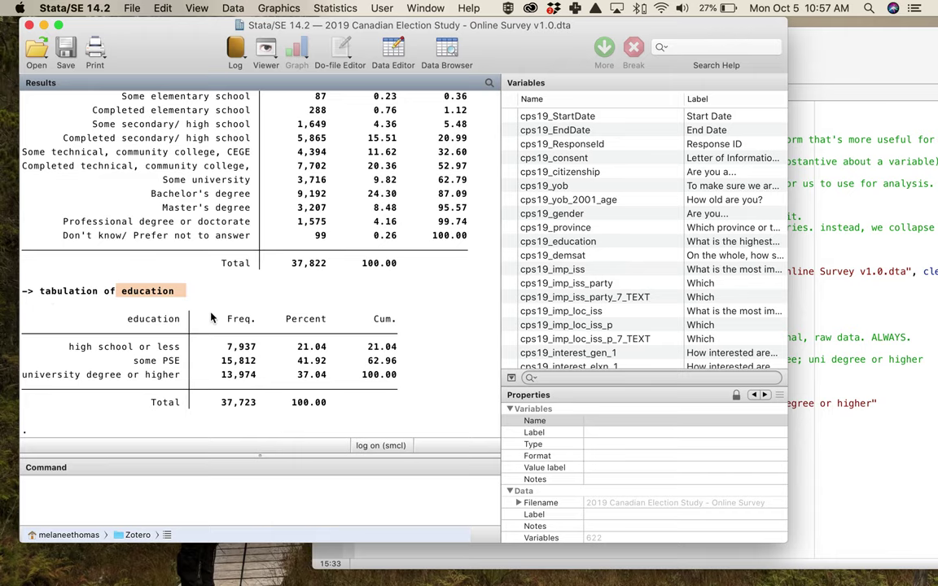
pyautogui.scroll(-10, 211, 318)
pyautogui.moveTo(23, 210); pyautogui.dragTo(92, 334)
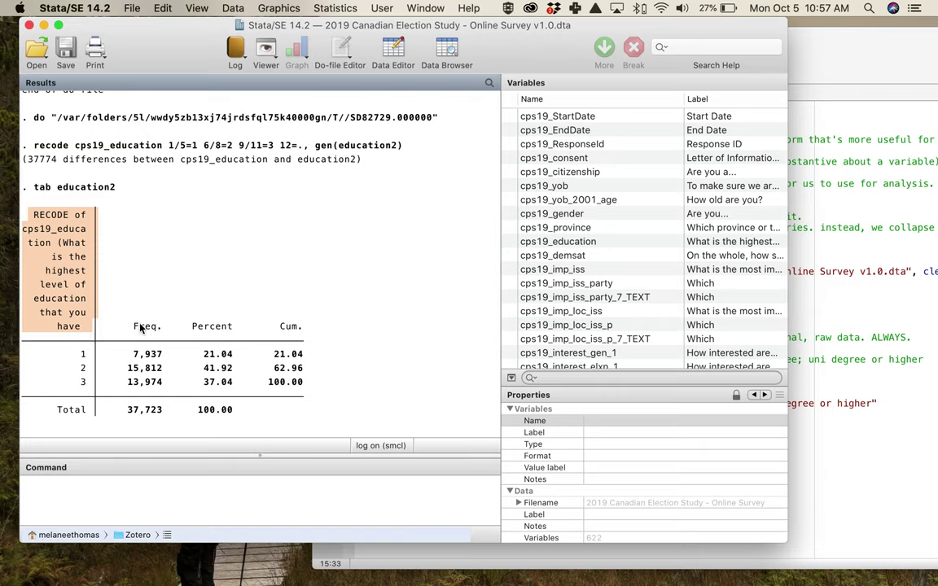
pyautogui.moveTo(79, 302); pyautogui.dragTo(24, 208)
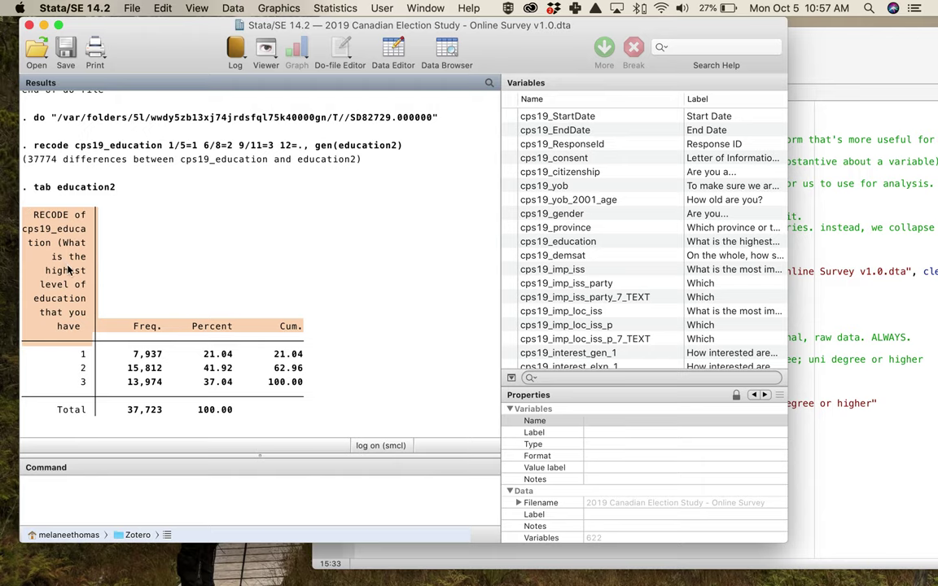
pyautogui.click(841, 481)
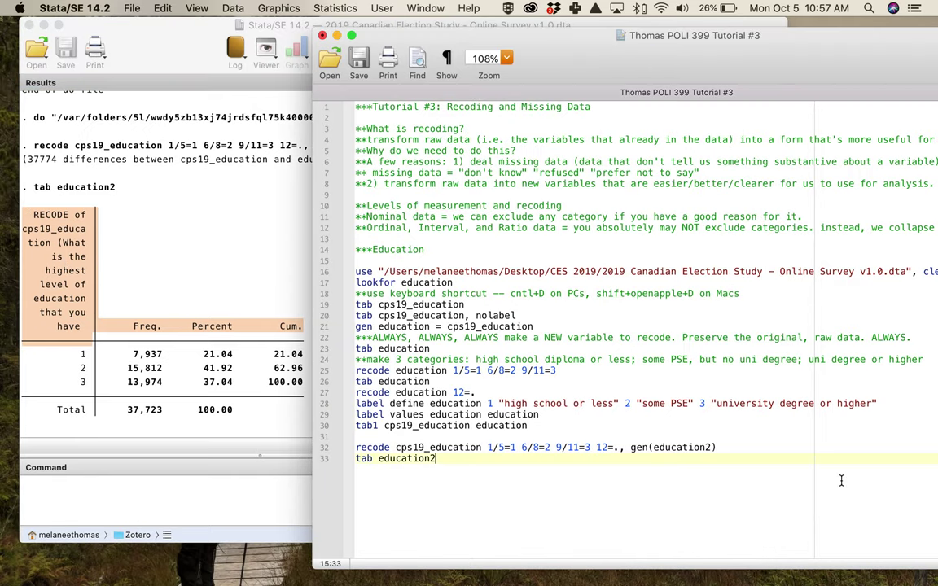
pyautogui.moveTo(720, 447); pyautogui.dragTo(618, 447)
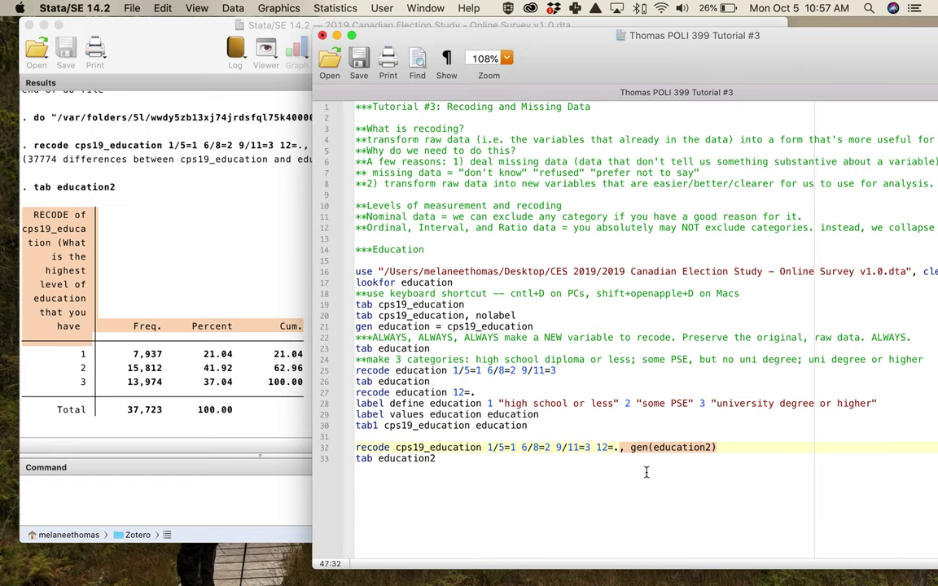
pyautogui.hscroll(1, 646, 472)
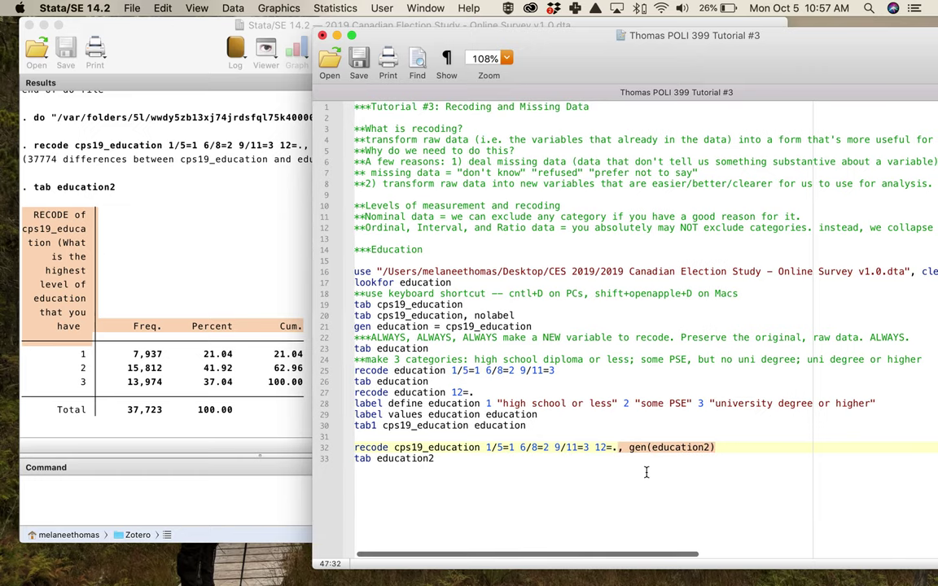
pyautogui.hscroll(-1, 646, 473)
pyautogui.moveTo(395, 448); pyautogui.dragTo(484, 447)
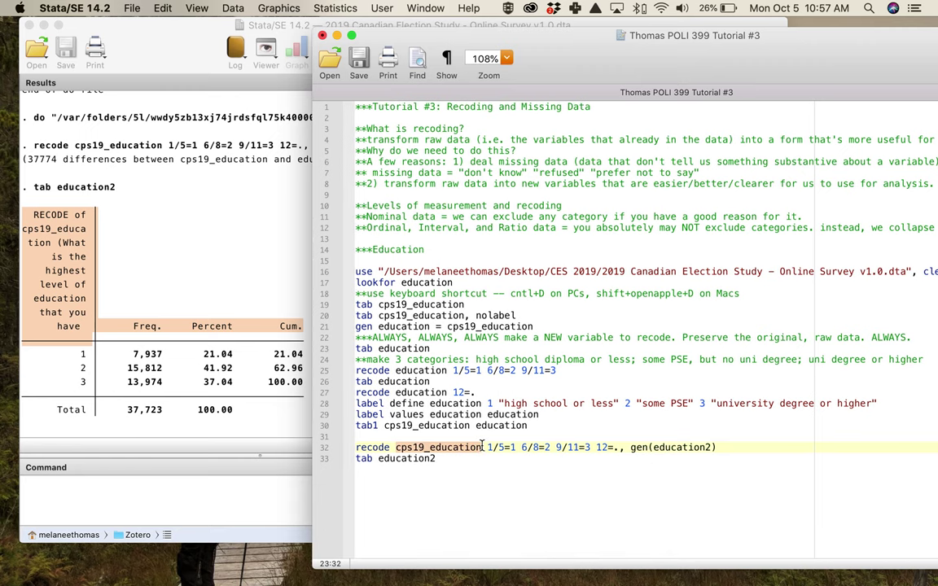
pyautogui.moveTo(618, 447); pyautogui.dragTo(721, 447)
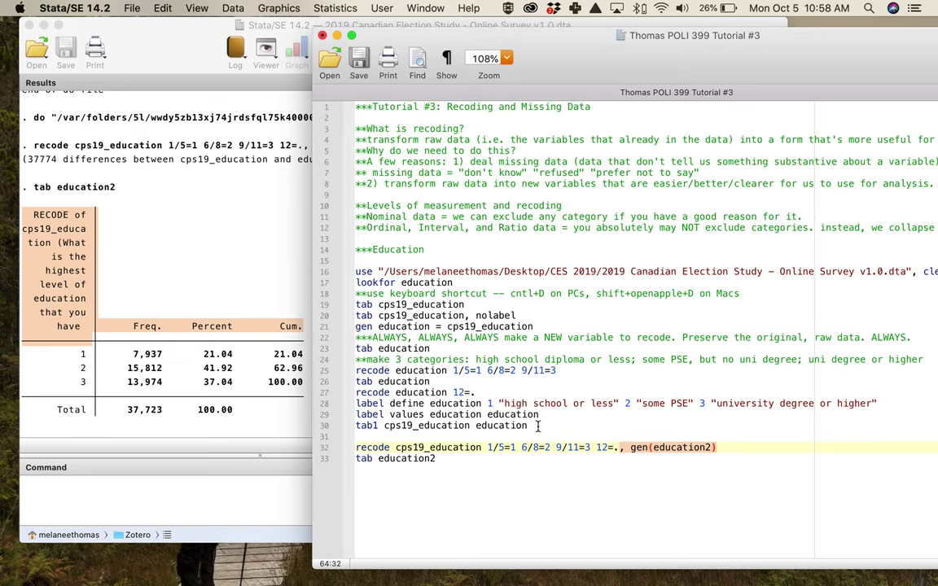
pyautogui.moveTo(537, 425); pyautogui.dragTo(305, 333)
pyautogui.click(448, 462)
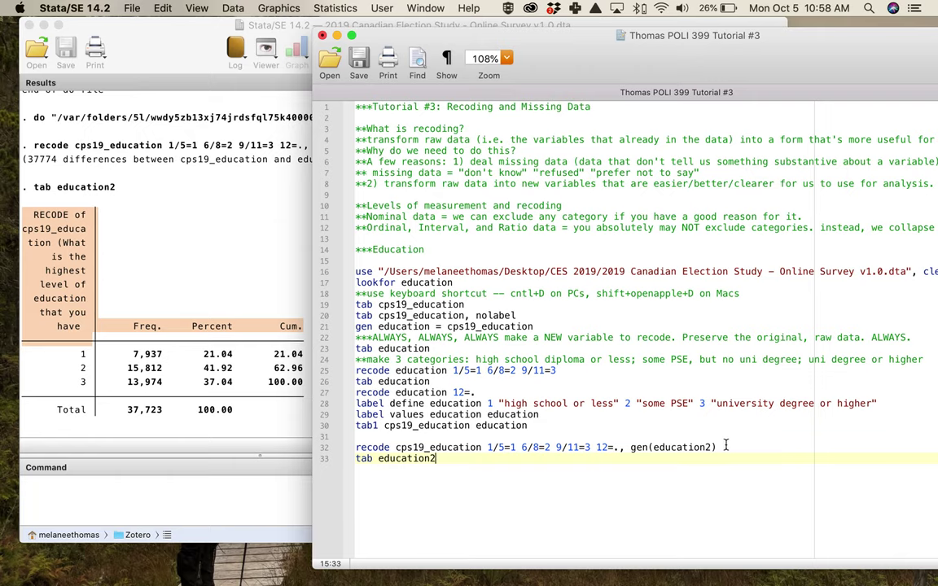
pyautogui.click(648, 447)
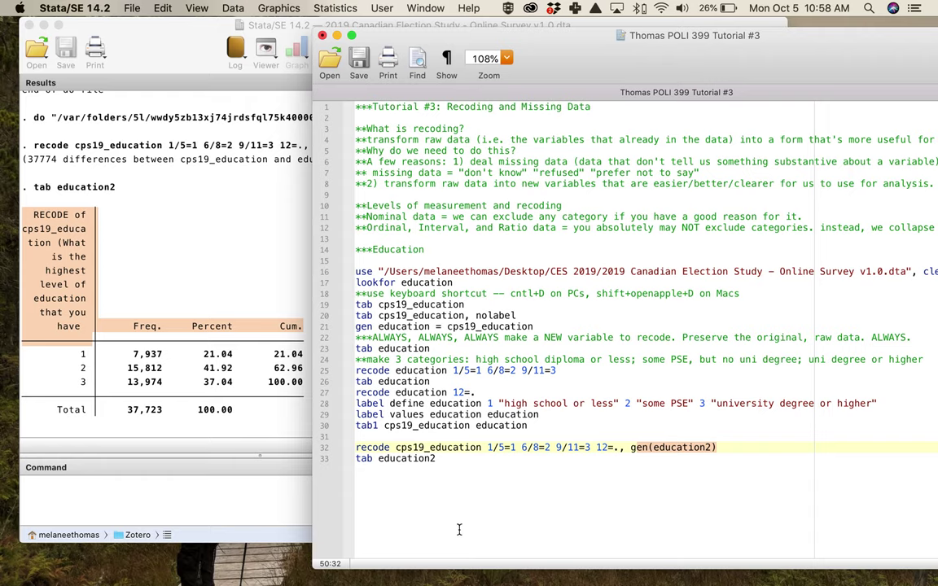
pyautogui.click(468, 462)
# - Add a '***neat, clean' comment heading marking the instructor's recommended version
pyautogui.press('Return')
pyautogui.press('Return')
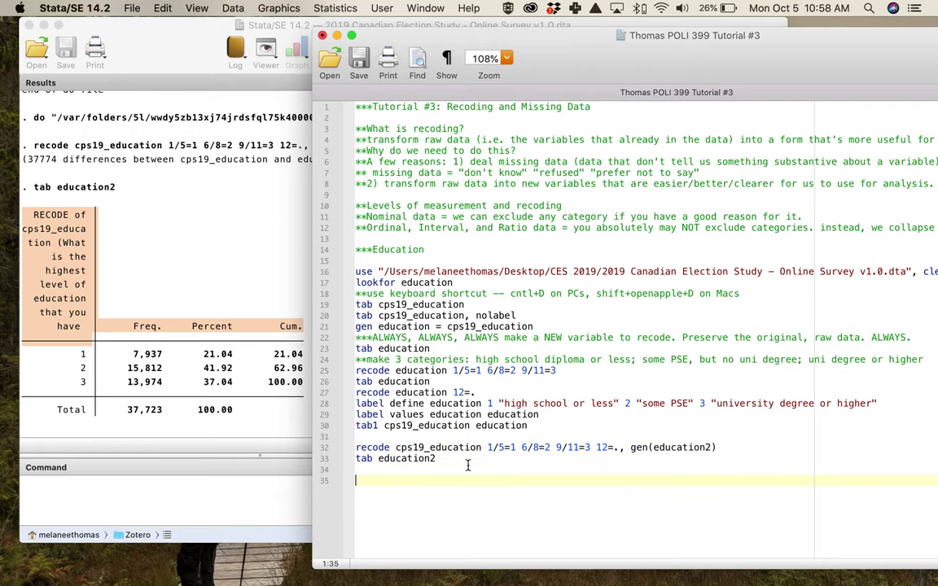
pyautogui.moveTo(633, 433); pyautogui.dragTo(341, 266)
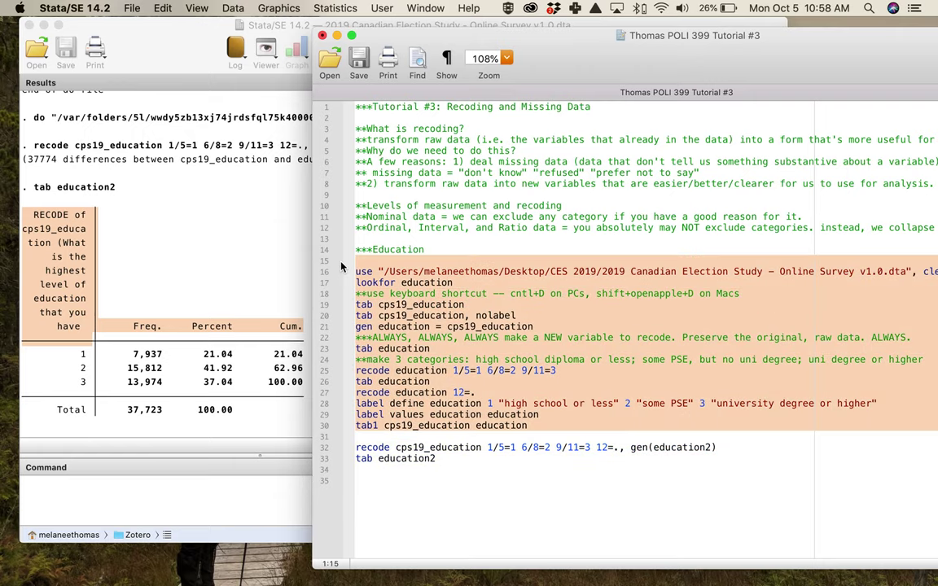
pyautogui.click(491, 469)
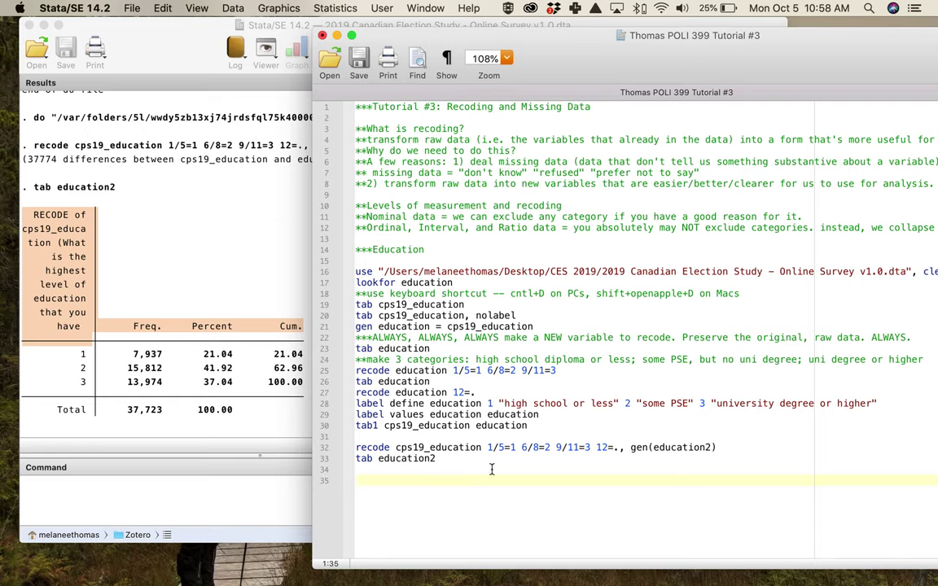
pyautogui.write('***neat, clean, Dr. Thomas recomme')
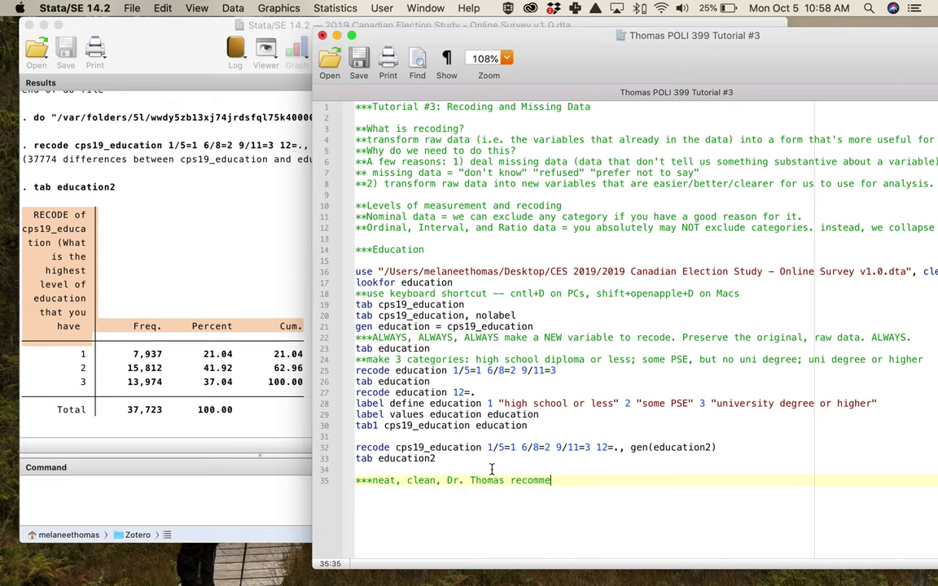
pyautogui.write('nded version')
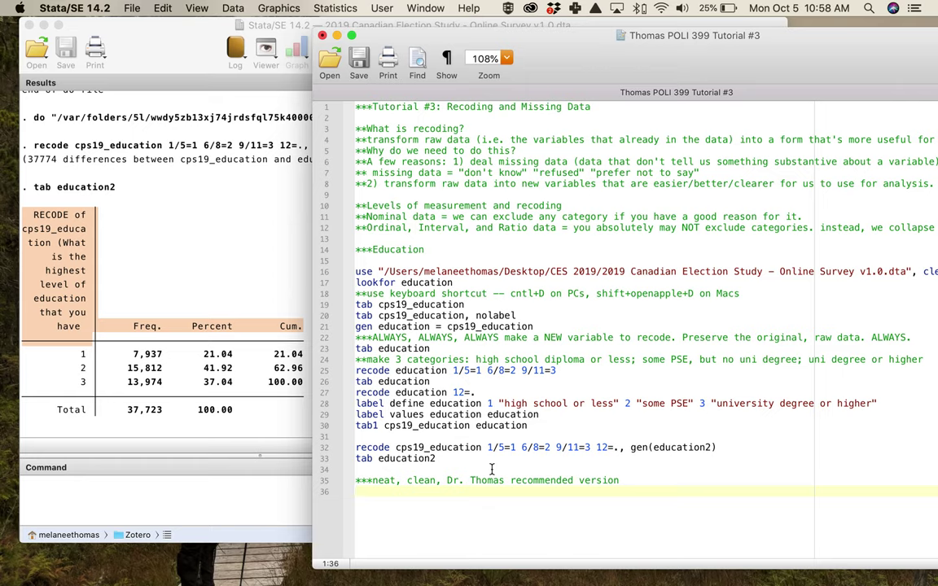
pyautogui.press('Return')
# - Paste the two tab cps19_education lines and the gen education line below the comment
pyautogui.click(474, 311)
pyautogui.moveTo(474, 311); pyautogui.dragTo(533, 327)
pyautogui.press('super+c')
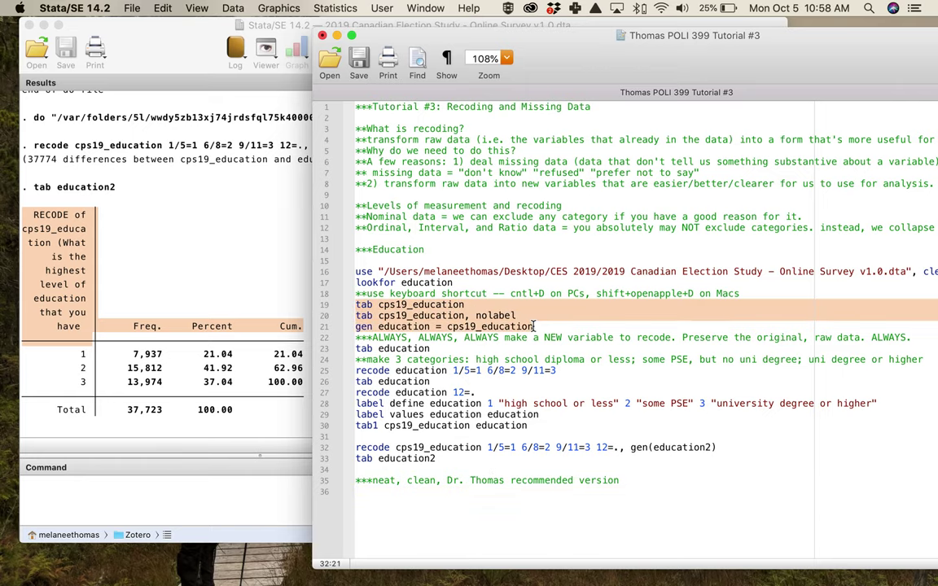
pyautogui.click(379, 493)
pyautogui.press('super+v')
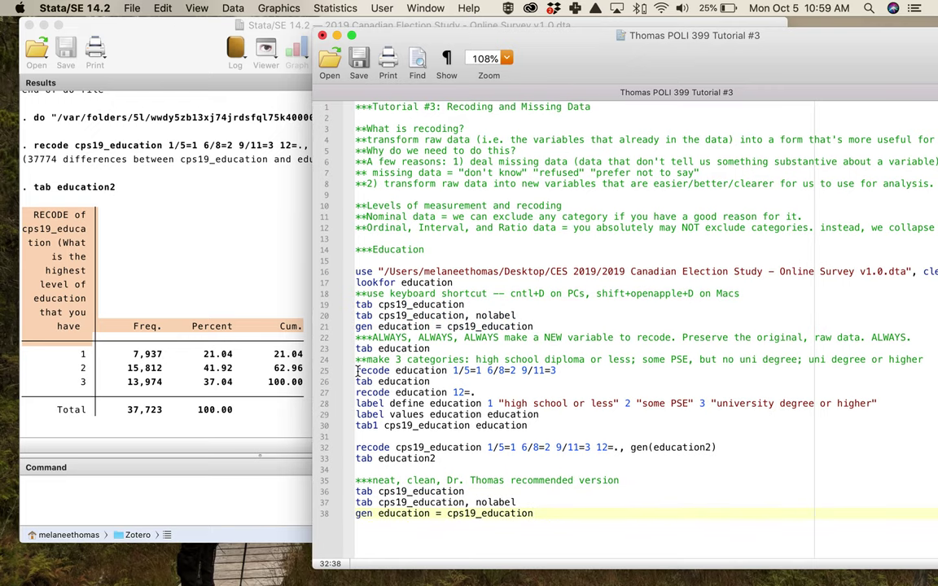
# - Add the education recode line ending in '12=.' and copy the label define, label values and tab1 lines
pyautogui.moveTo(356, 371); pyautogui.dragTo(570, 371)
pyautogui.press('super+c')
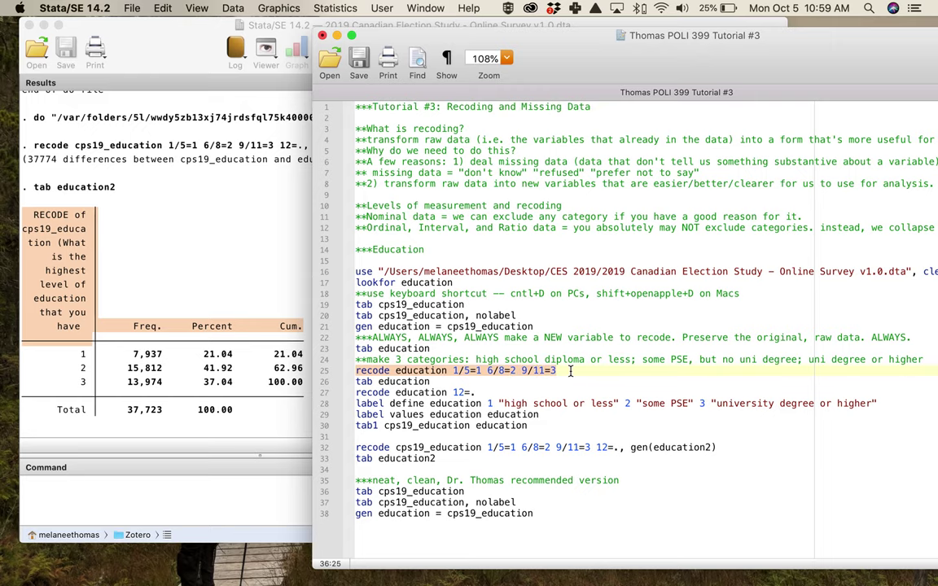
pyautogui.click(398, 526)
pyautogui.press('Return')
pyautogui.press('super+v')
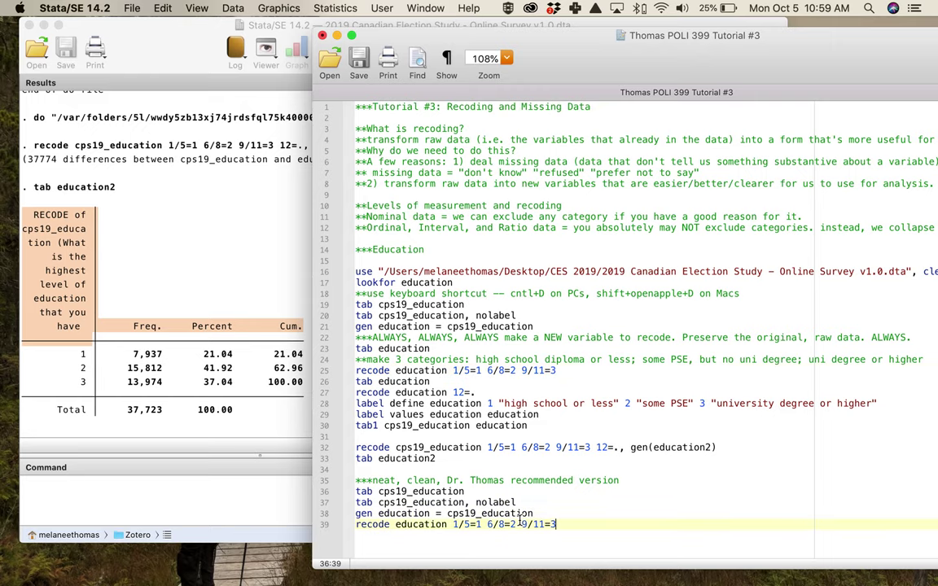
pyautogui.write('12=.')
pyautogui.press('Return')
pyautogui.moveTo(535, 423); pyautogui.dragTo(356, 404)
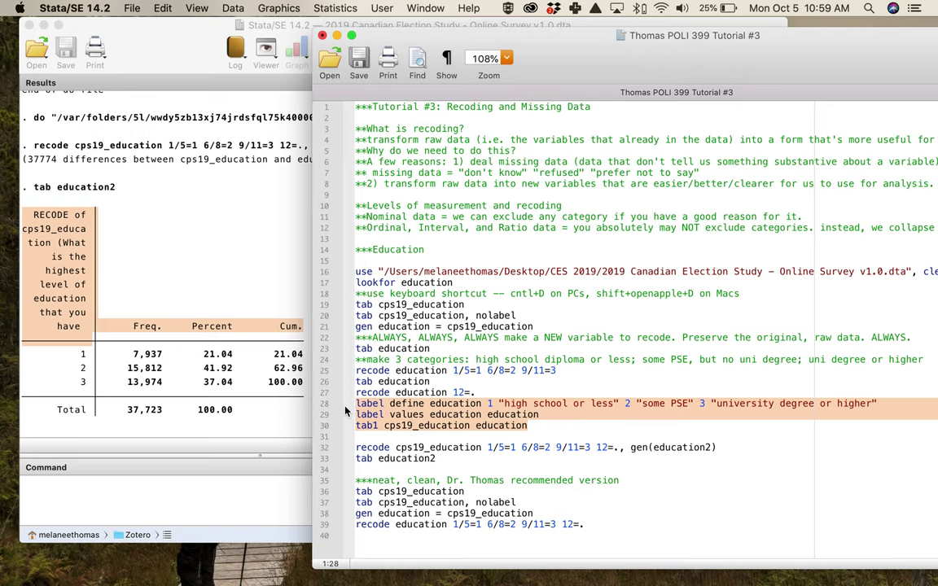
pyautogui.press('super+c')
pyautogui.click(358, 535)
# - Paste the labelling and tab1 lines to complete the block, leaving blank lines below
pyautogui.press('super+v')
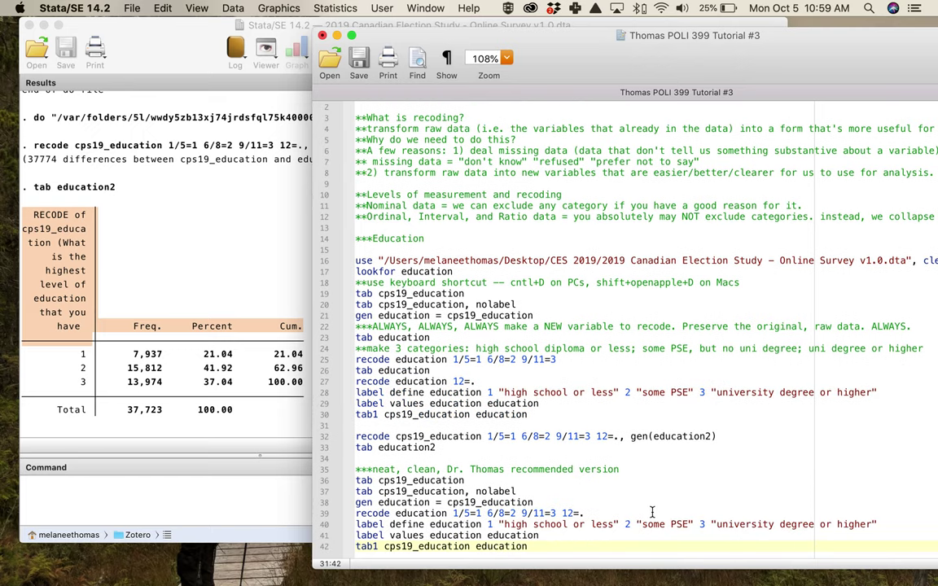
pyautogui.press('Return')
pyautogui.press('Return')
pyautogui.press('Return')
pyautogui.press('Return')
pyautogui.press('Return')
pyautogui.press('Return')
pyautogui.press('Return')
pyautogui.press('Return')
pyautogui.press('Return')
pyautogui.press('Return')
pyautogui.press('Return')
pyautogui.press('Return')
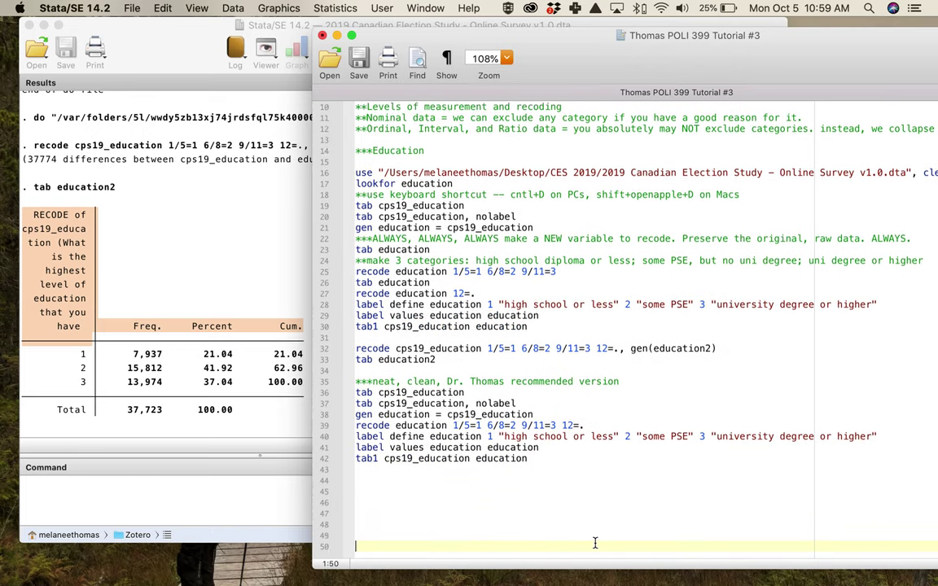
pyautogui.press('Return')
pyautogui.press('Return')
pyautogui.press('Return')
pyautogui.press('Return')
pyautogui.press('Return')
pyautogui.press('Return')
pyautogui.press('Return')
pyautogui.press('Return')
pyautogui.press('Return')
pyautogui.press('Return')
pyautogui.press('Return')
pyautogui.press('Return')
pyautogui.press('Return')
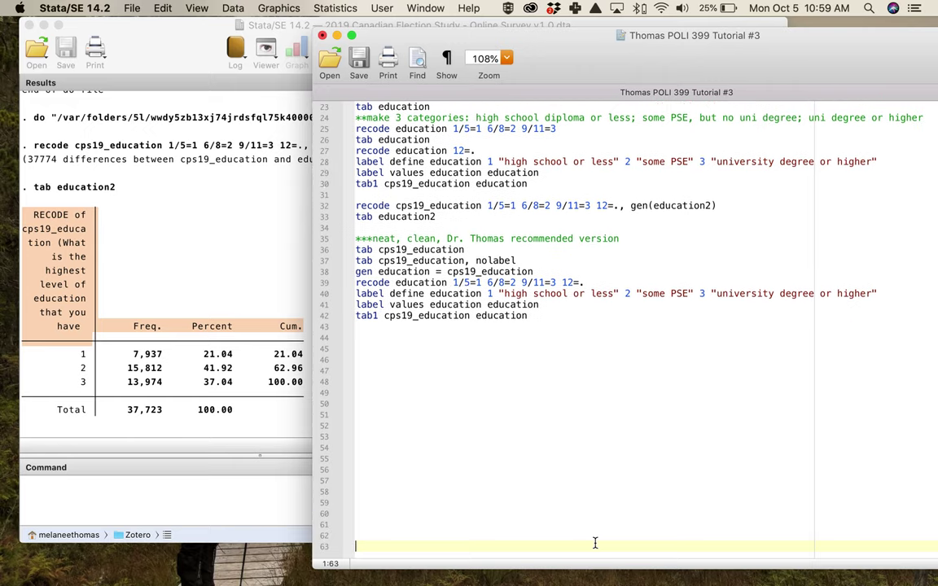
pyautogui.press('Return')
pyautogui.press('Return')
pyautogui.press('Return')
pyautogui.press('Return')
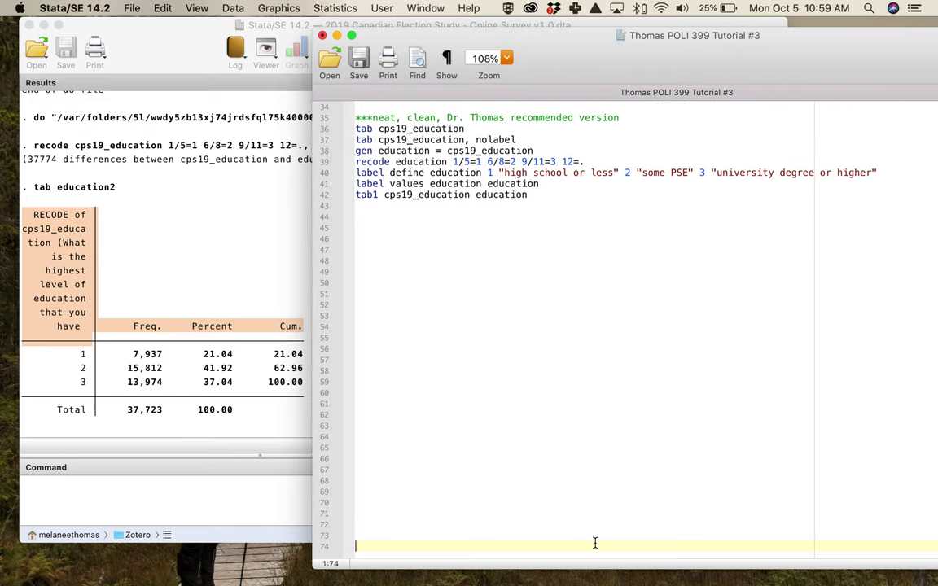
pyautogui.scroll(1, 570, 326)
pyautogui.click(557, 215)
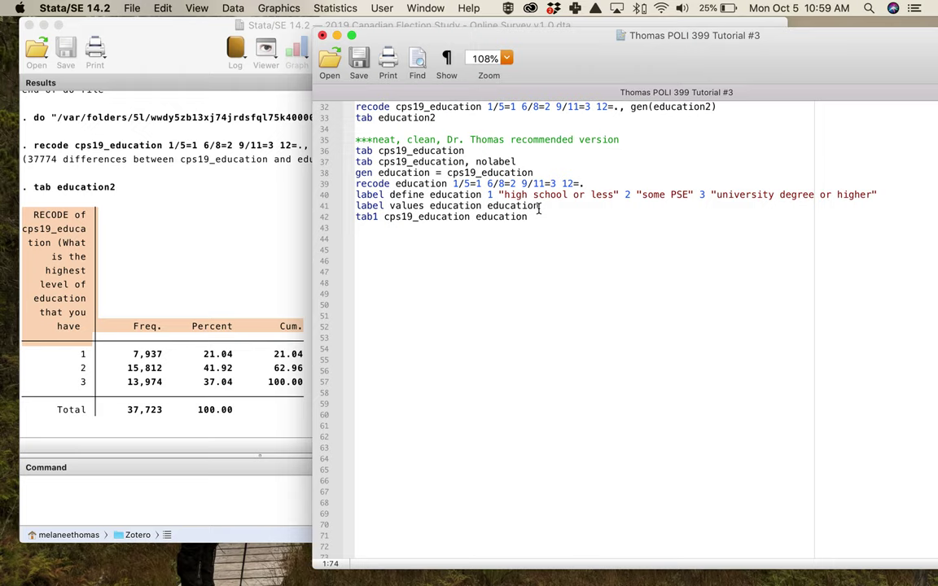
pyautogui.moveTo(499, 210); pyautogui.dragTo(305, 130)
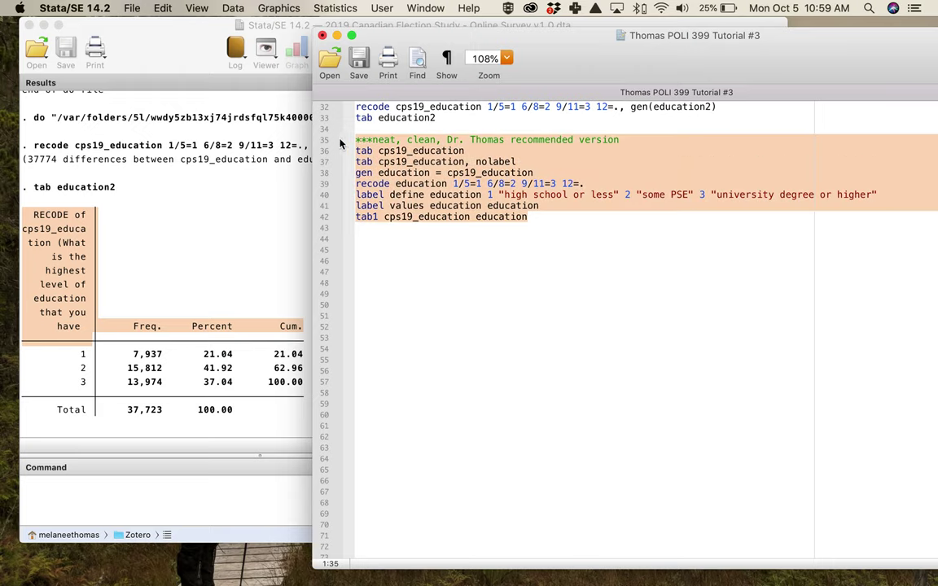
pyautogui.click(528, 217)
# - Insert a '**Education' subheading under the comment and review each line of the block
pyautogui.press('Return')
pyautogui.write('**Education')
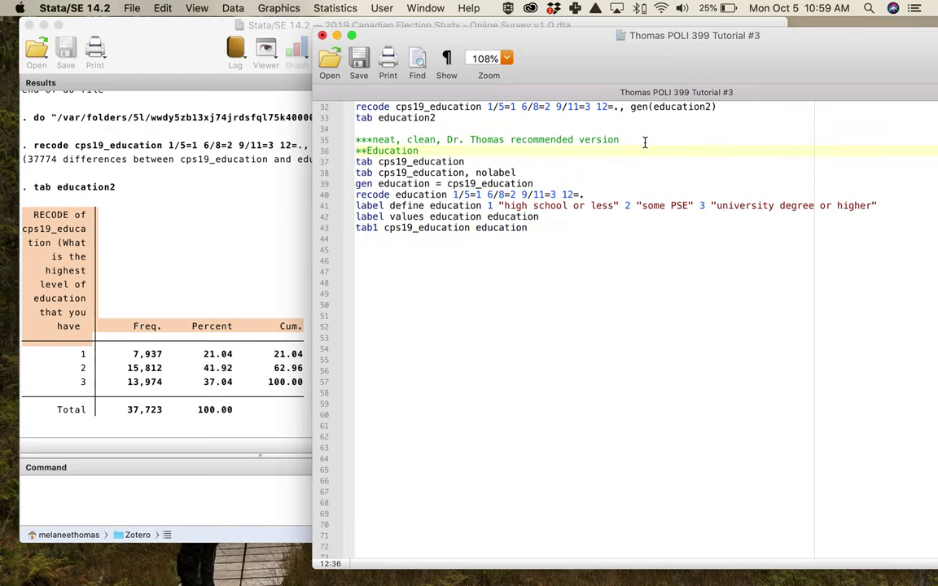
pyautogui.click(399, 162)
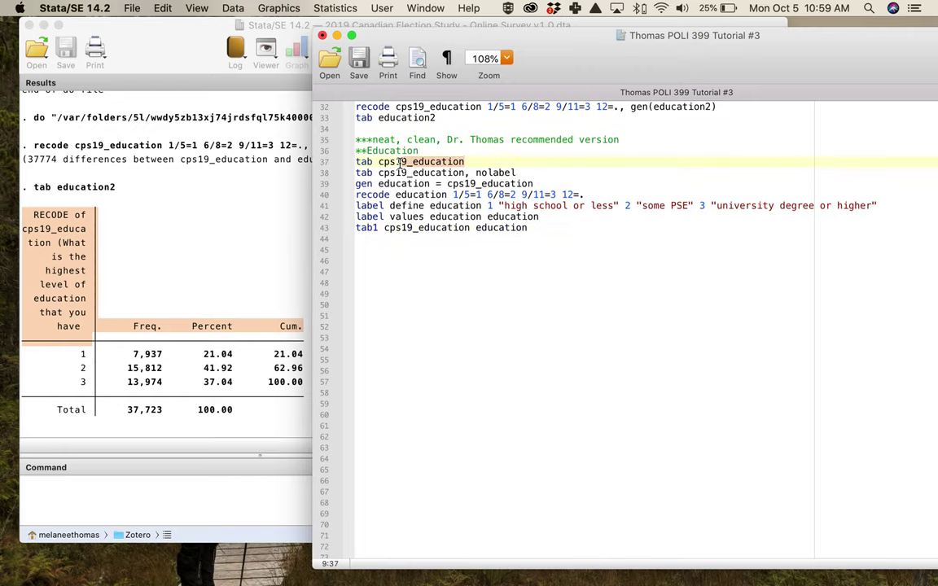
pyautogui.moveTo(355, 172); pyautogui.dragTo(504, 173)
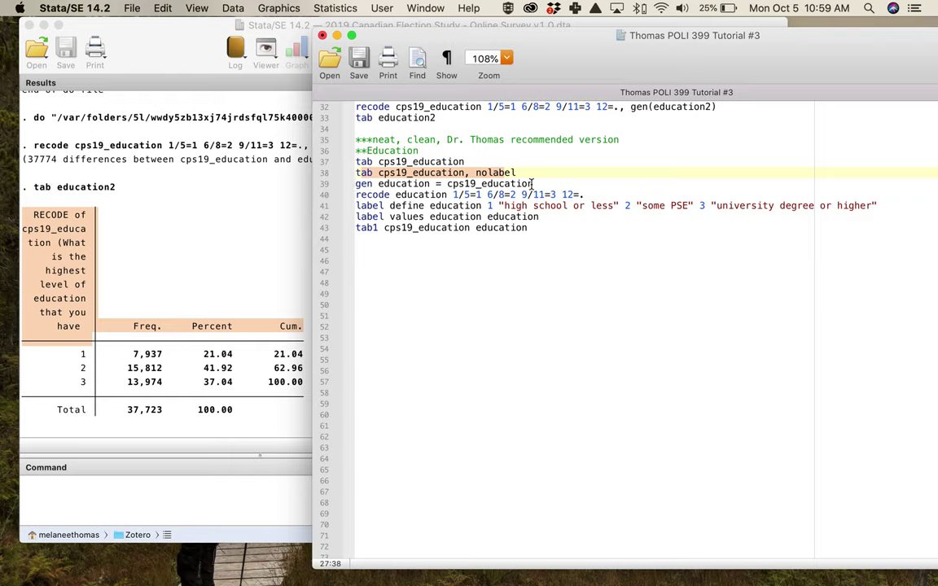
pyautogui.moveTo(533, 184); pyautogui.dragTo(354, 189)
pyautogui.moveTo(585, 195); pyautogui.dragTo(350, 196)
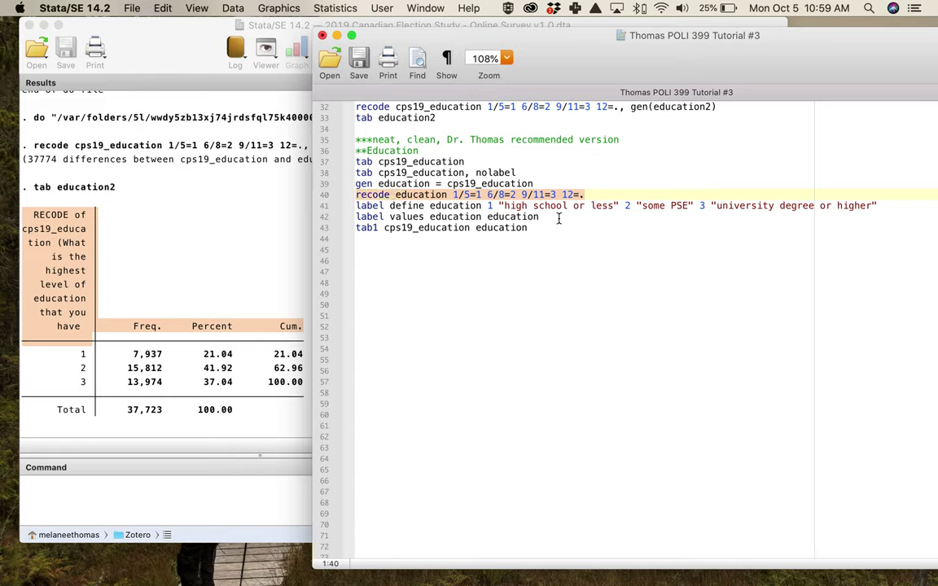
pyautogui.moveTo(572, 220); pyautogui.dragTo(329, 202)
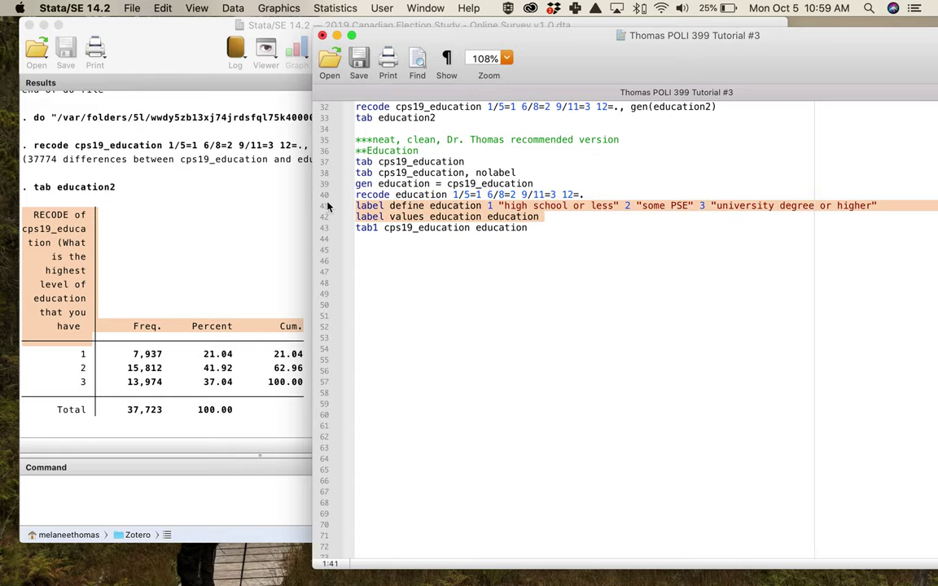
pyautogui.click(452, 228)
pyautogui.click(350, 232)
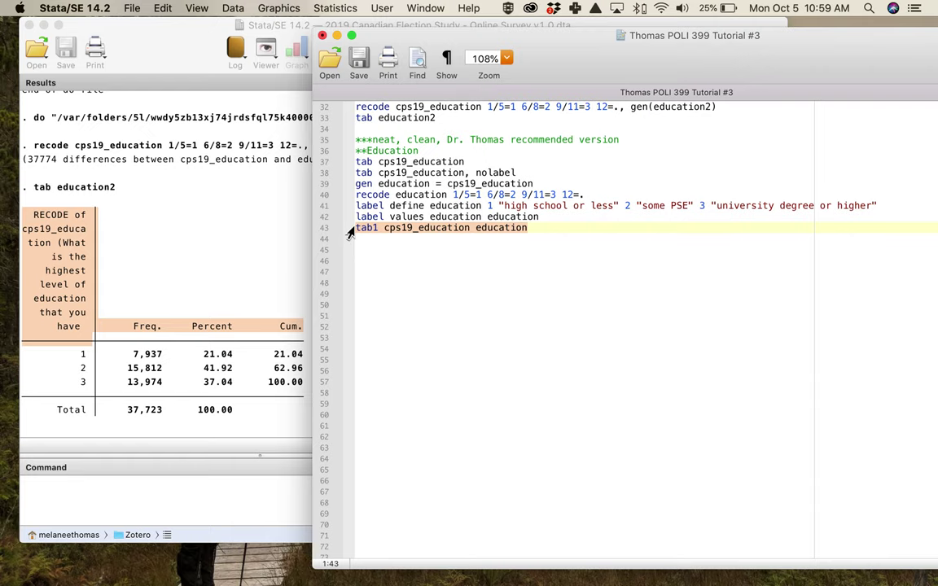
# - Run 'tab1 cps19_education education' and page through both tables (37,822 and 37,723 totals)
pyautogui.press('super+shift+d')
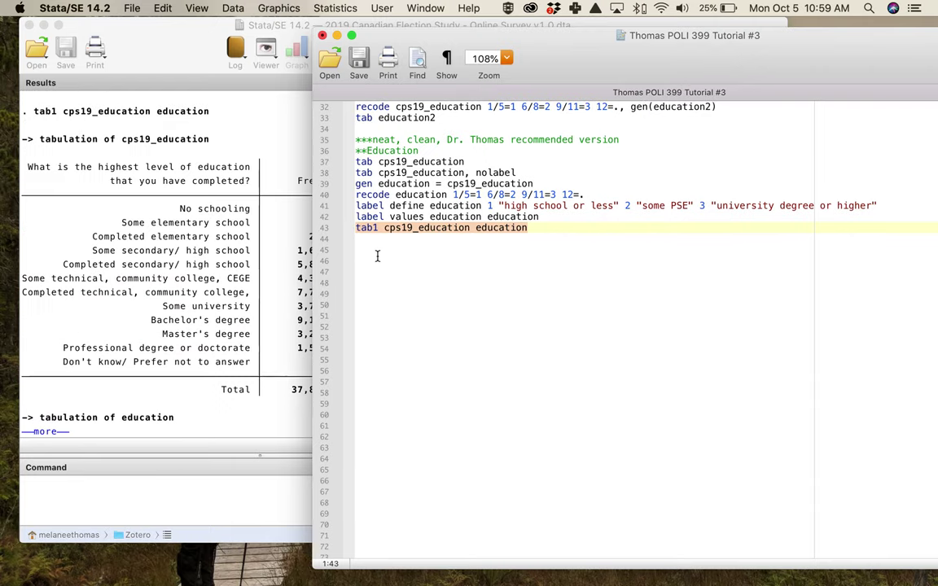
pyautogui.click(183, 385)
pyautogui.press('space')
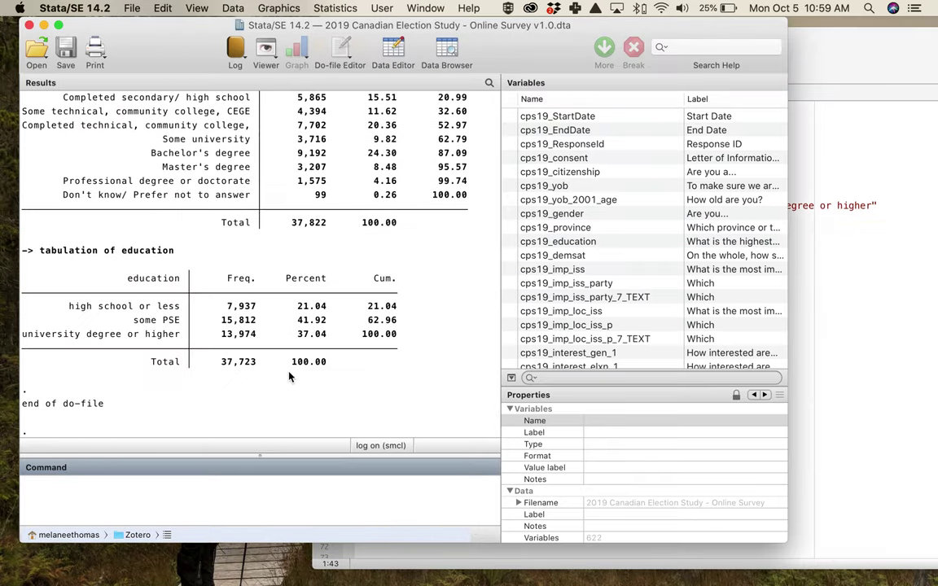
pyautogui.scroll(2, 233, 301)
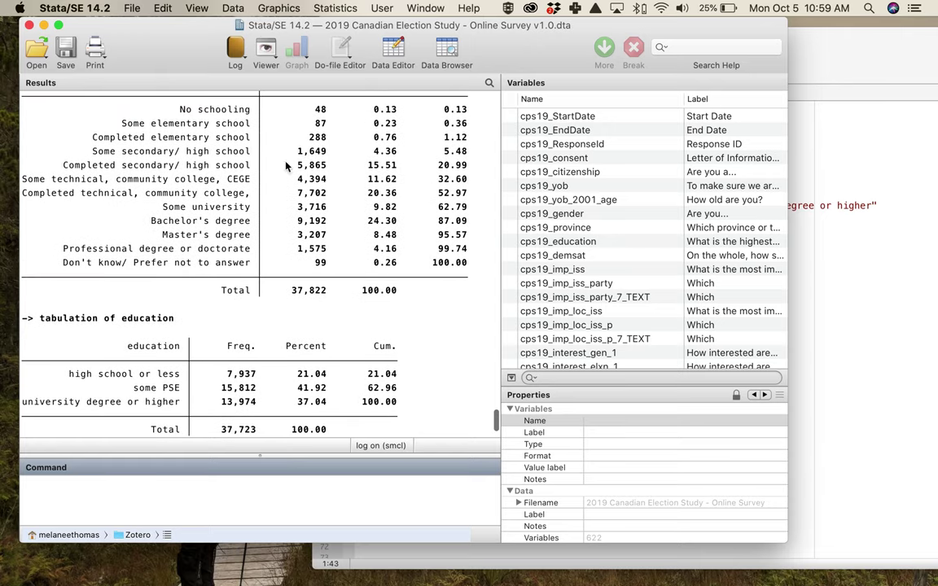